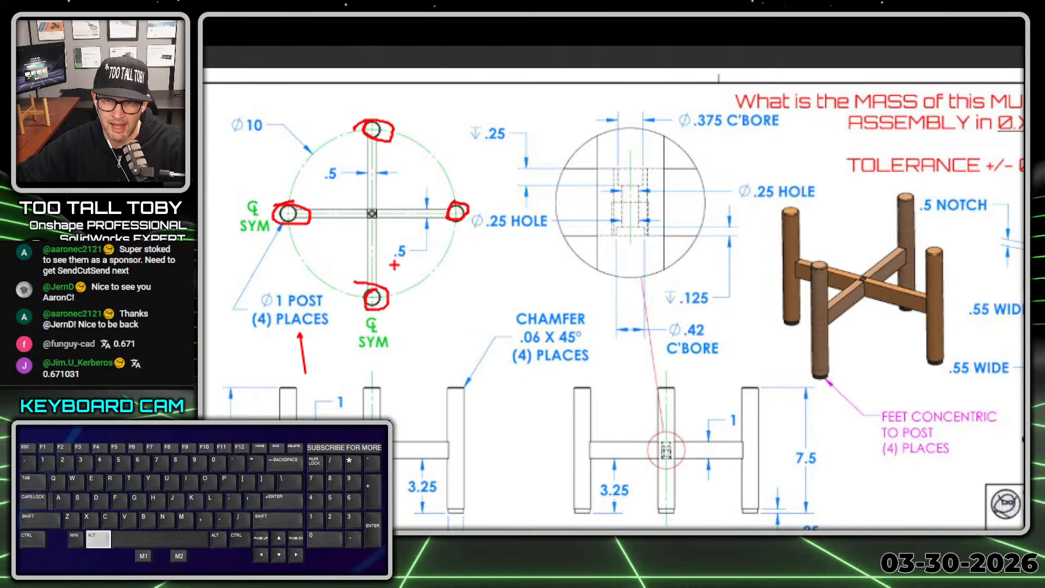
Step: Mark up the post height, the plastic foot thickness and the feet-concentric note on the plant pot stand drawing
left_click_drag(470, 387, 471, 510, "ctrl+shift")
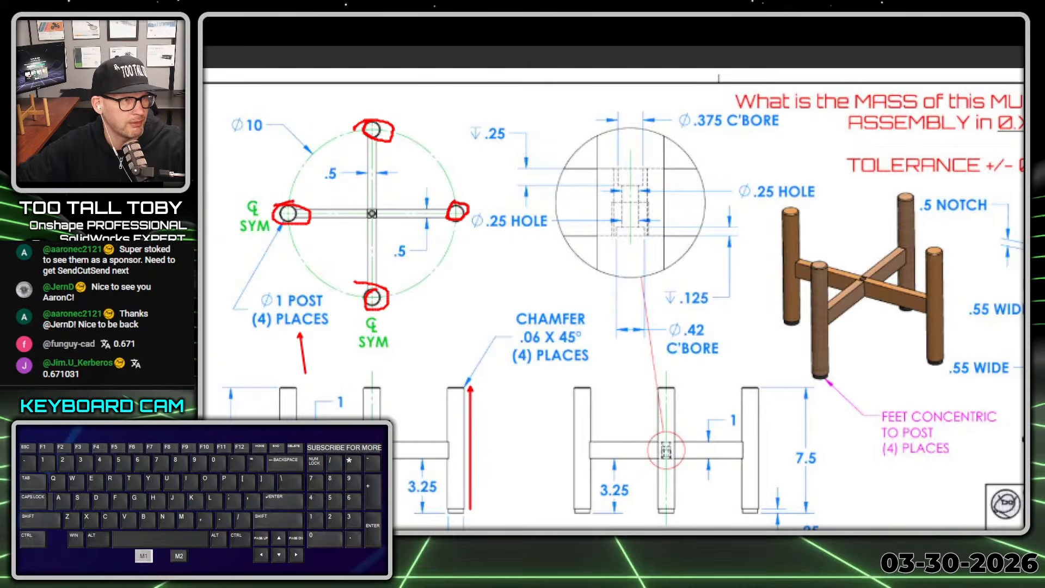
left_click_drag(234, 459, 249, 459)
right_click(249, 460)
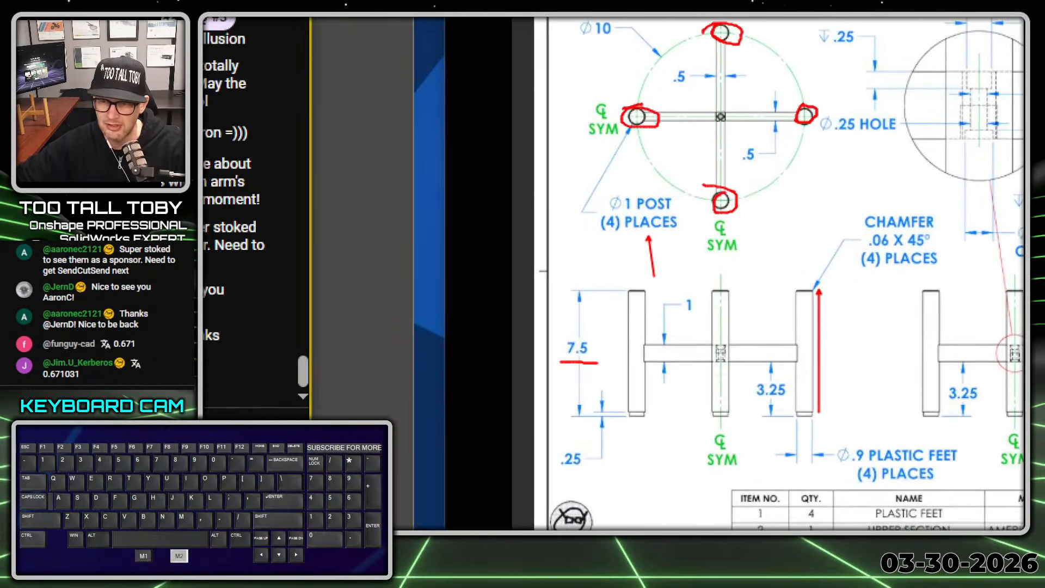
left_click(163, 495)
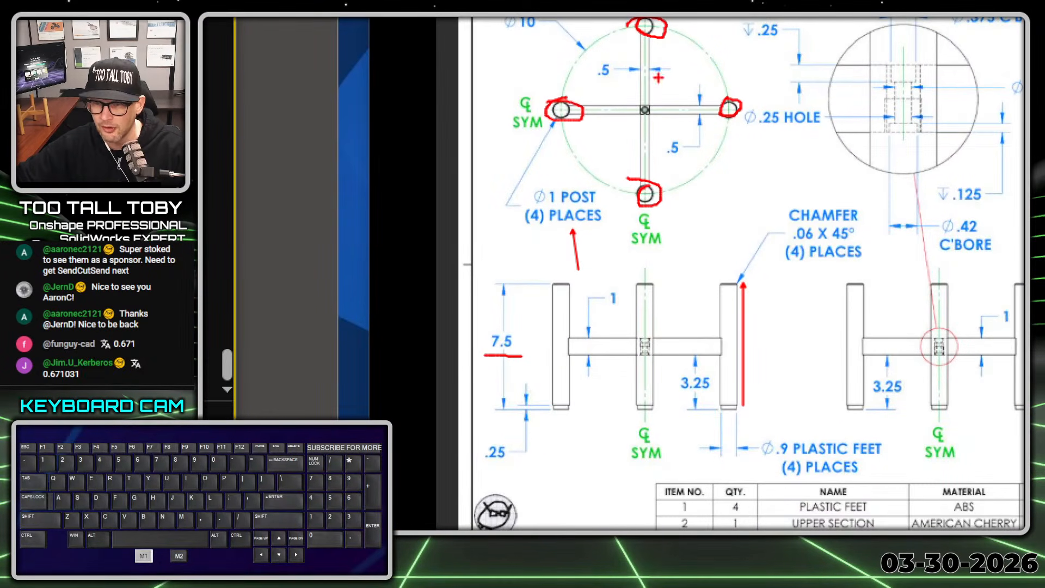
mouse_move(482, 472)
left_mouse_down()
mouse_move(528, 467)
mouse_move(462, 455)
mouse_move(504, 472)
left_mouse_up()
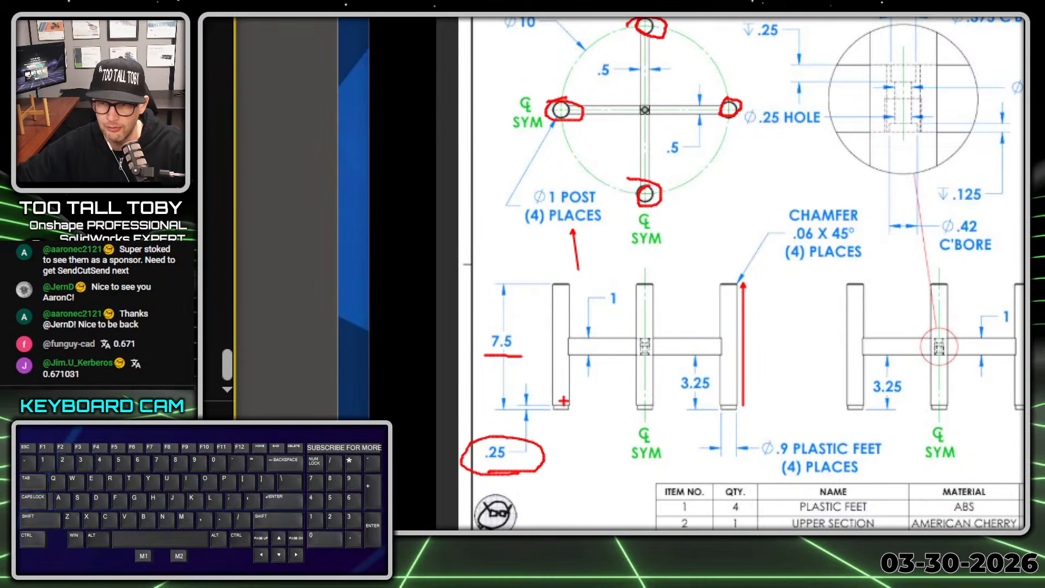
left_click_drag(518, 405, 567, 407)
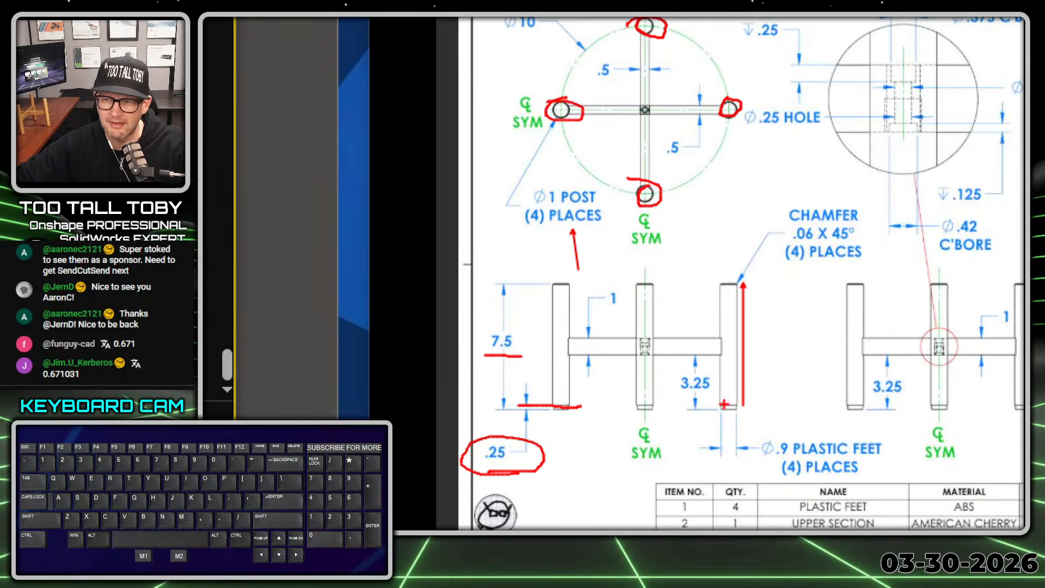
right_click(854, 317)
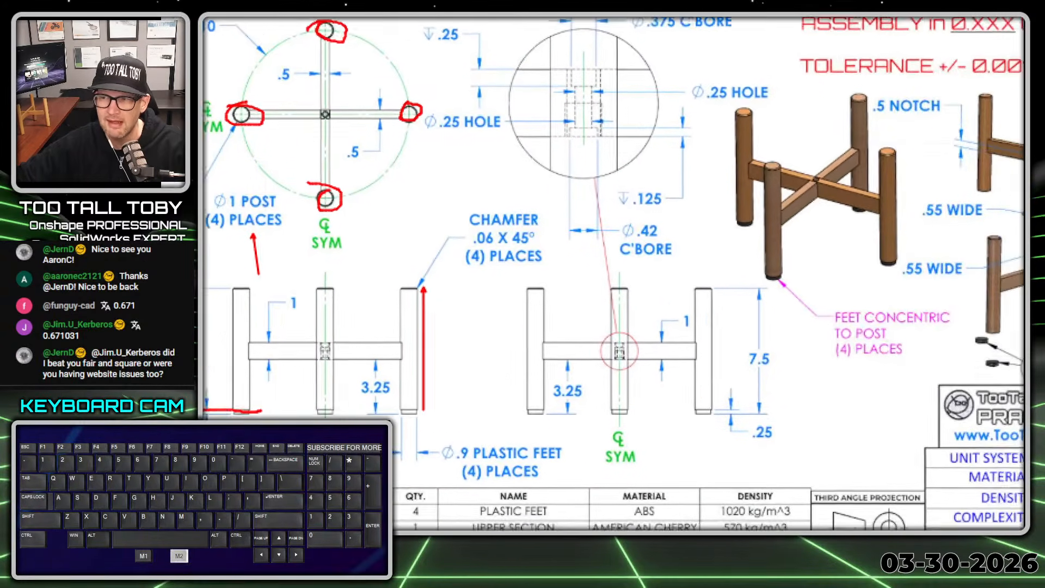
left_click(424, 249)
left_click_drag(803, 354, 787, 402, "ctrl+shift")
right_click(700, 394)
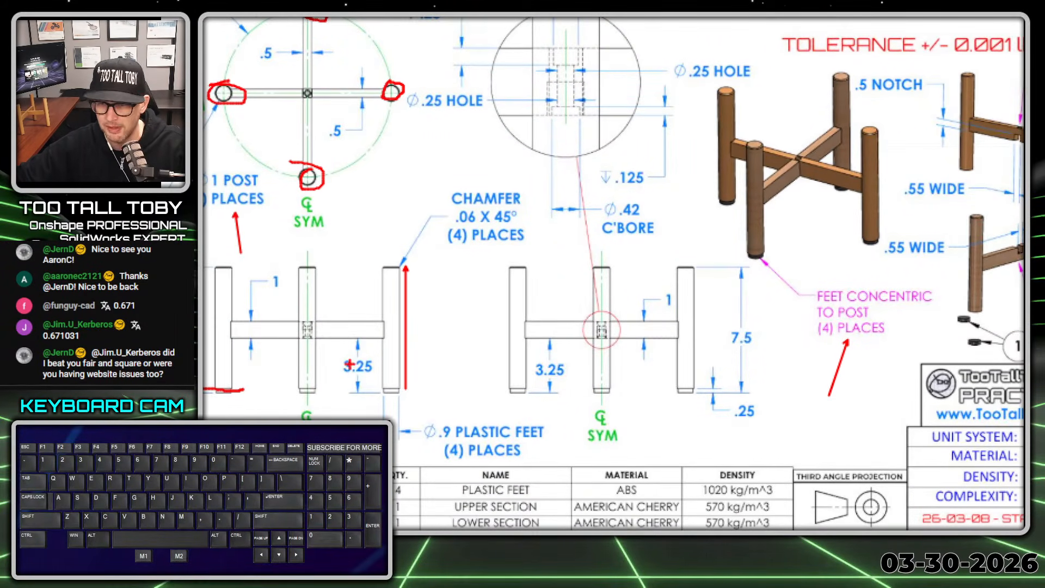
Step: Mark up the plastic feet diameter note and the levels that bound the 3.25 rail height dimension in the side view
left_click_drag(481, 416, 469, 343, "ctrl+shift")
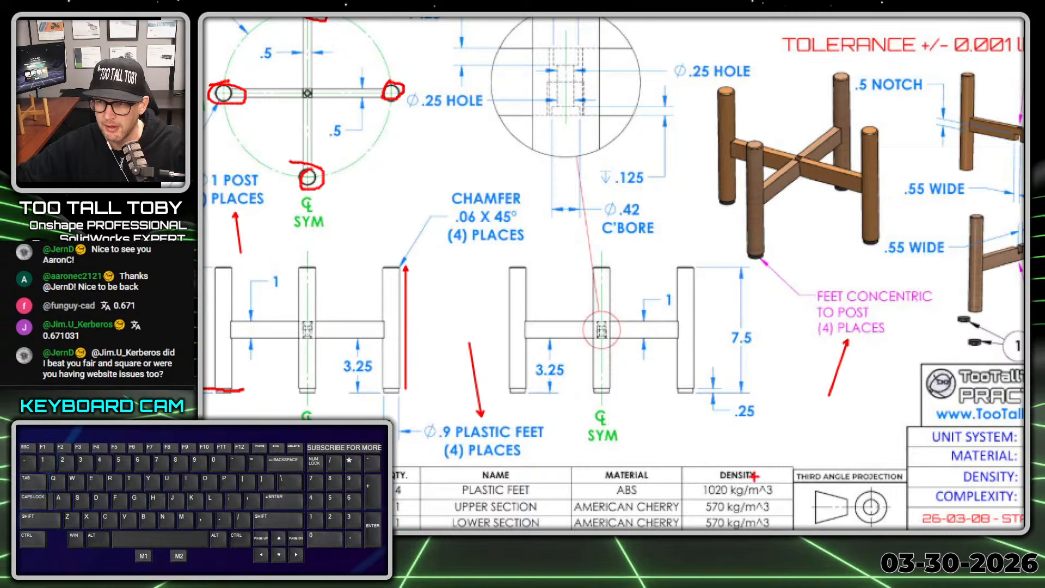
left_click_drag(678, 398, 743, 396)
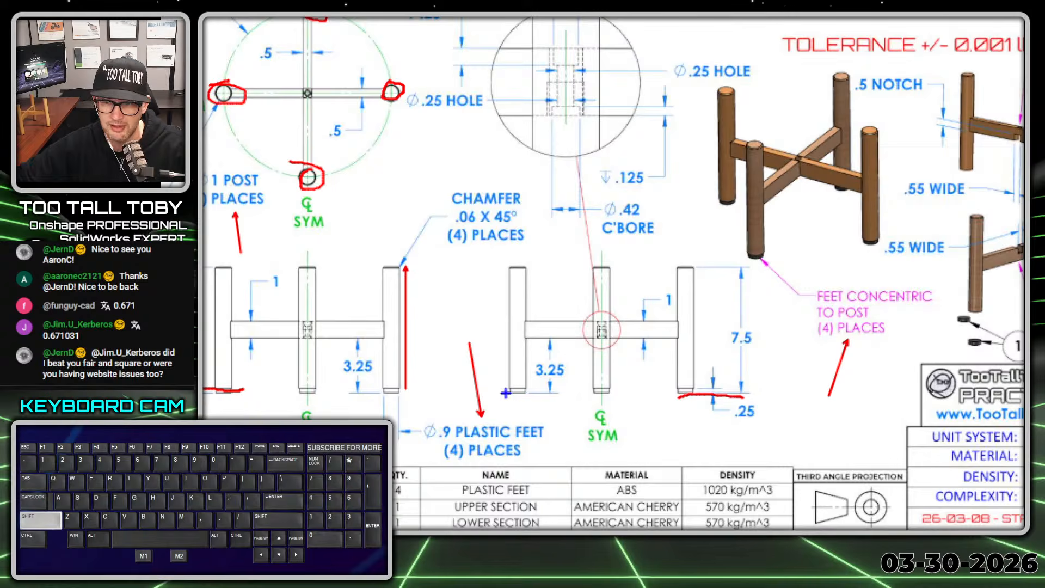
left_click_drag(506, 393, 723, 392, "shift")
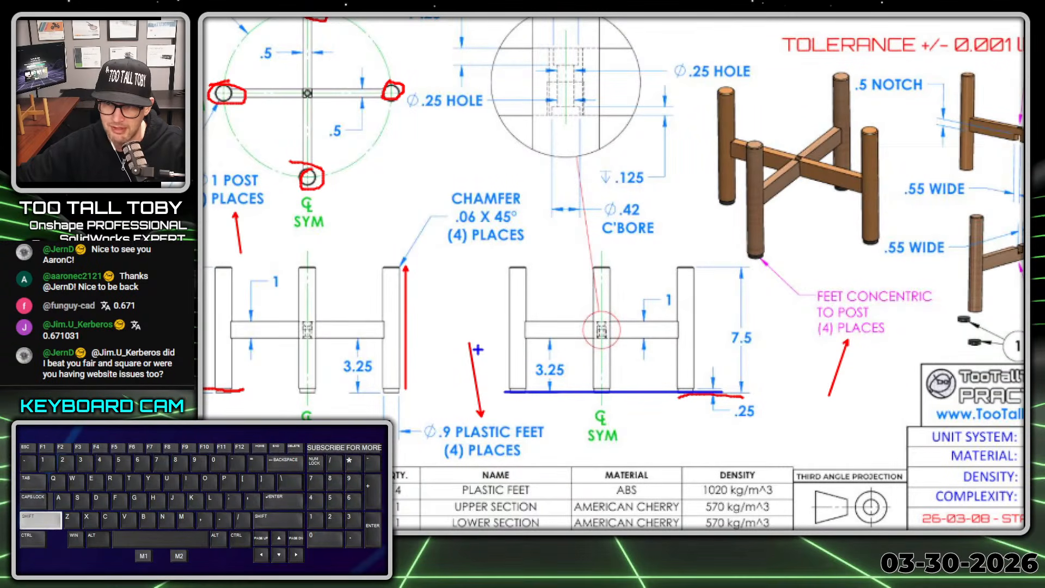
left_click_drag(489, 339, 723, 338, "shift")
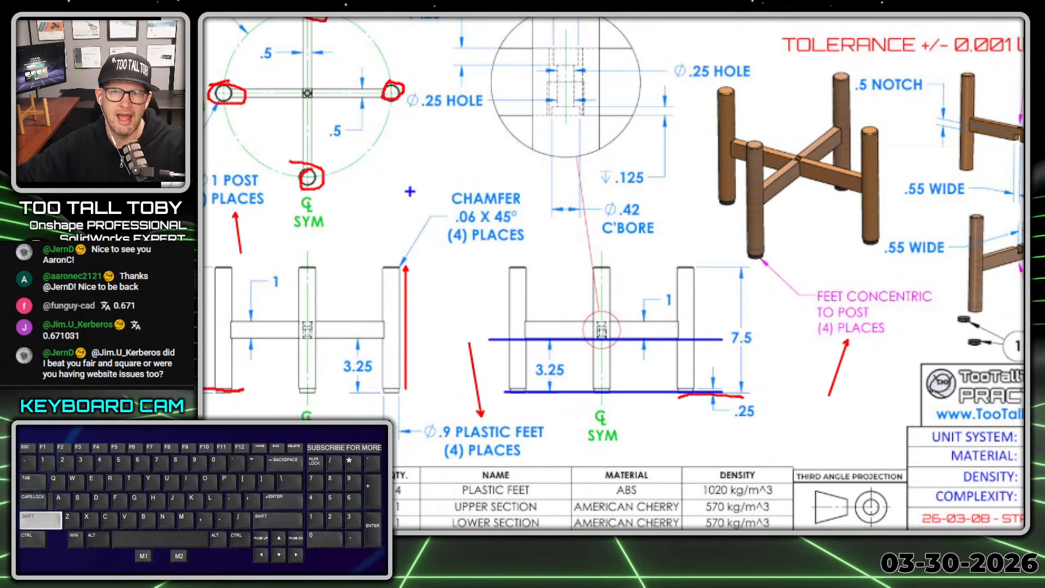
right_click(437, 243)
left_click(280, 137)
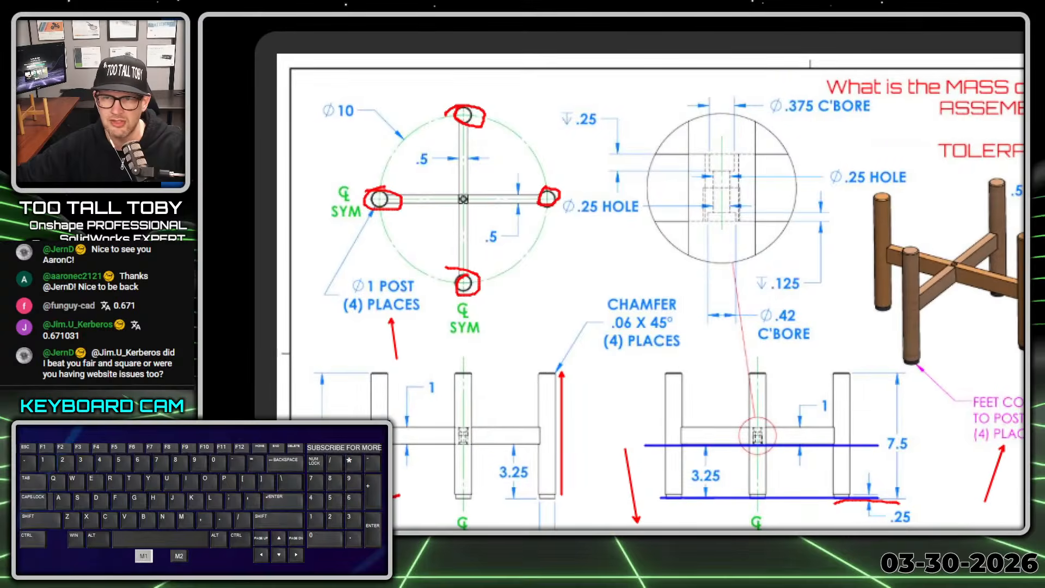
Step: Outline the crossing rails in the top view and circle the rail height dimension in the side view
mouse_move(453, 123)
left_mouse_down()
mouse_move(453, 152)
mouse_move(412, 194)
mouse_move(454, 206)
left_mouse_up()
mouse_move(463, 279)
left_mouse_down()
mouse_move(467, 219)
mouse_move(576, 203)
left_mouse_up()
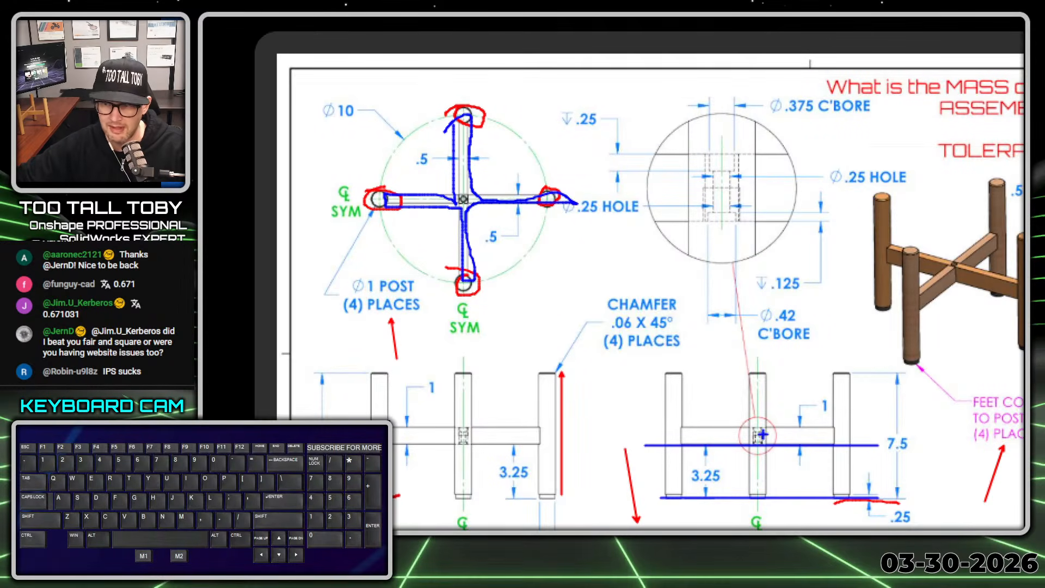
right_click(745, 456)
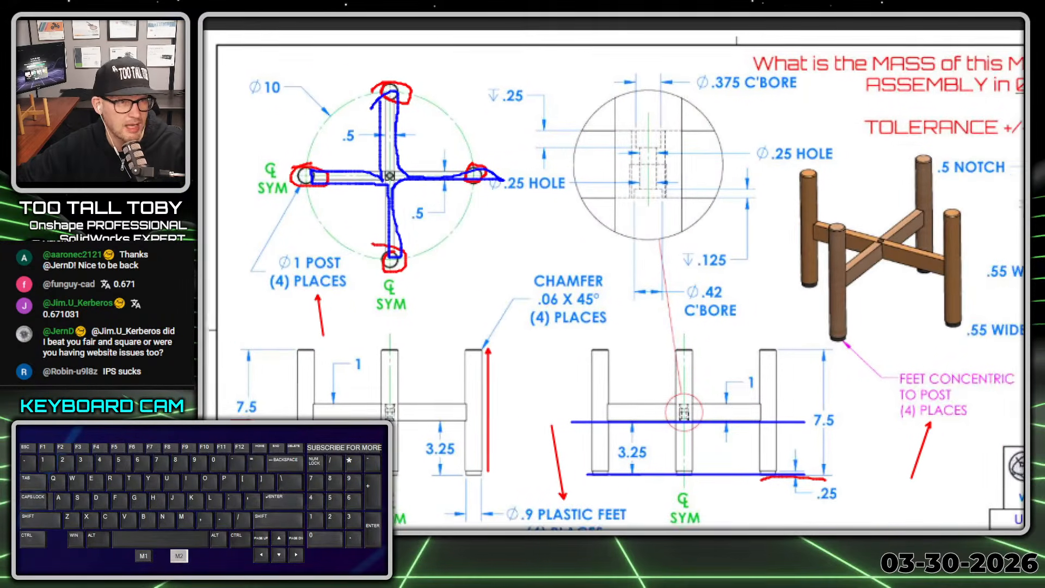
left_click(329, 145)
mouse_move(760, 358)
left_mouse_down()
mouse_move(707, 360)
mouse_move(779, 384)
mouse_move(730, 364)
left_mouse_up()
right_click(679, 482)
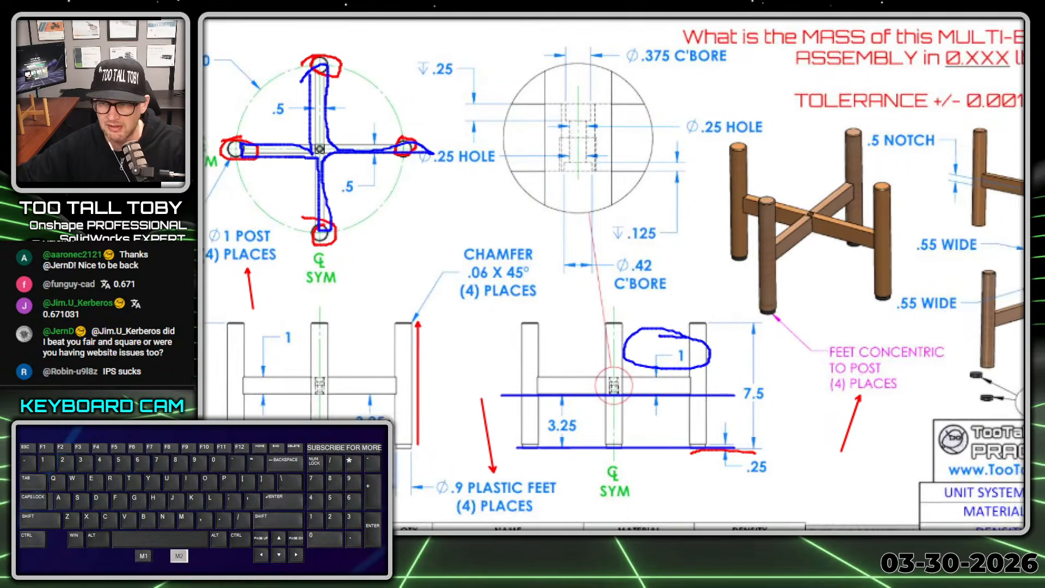
Step: Clear the markup, then outline each rail and its center notch in both elevation views
key("alt+1")
key("alt+1")
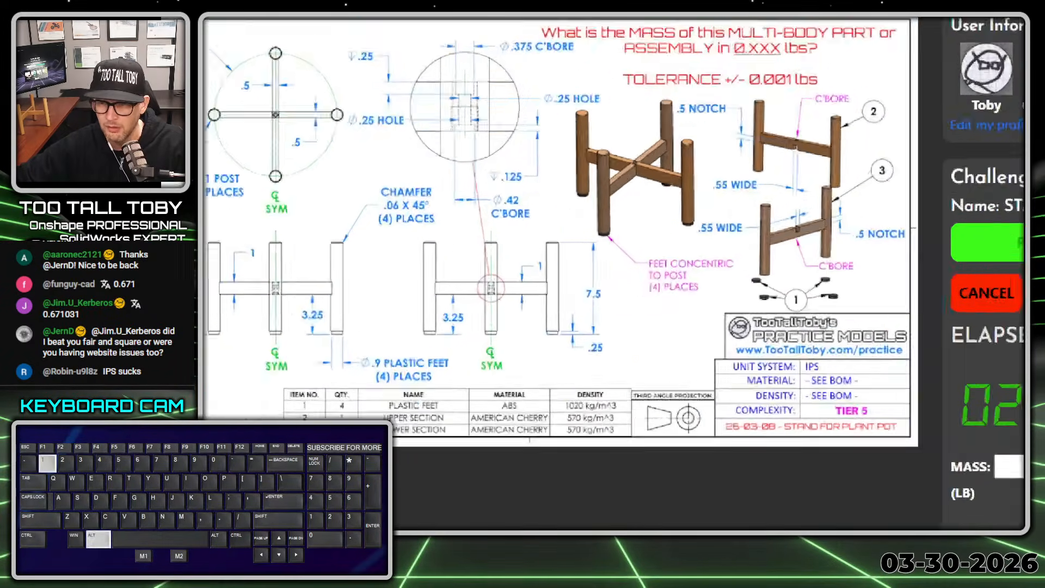
left_click(436, 344)
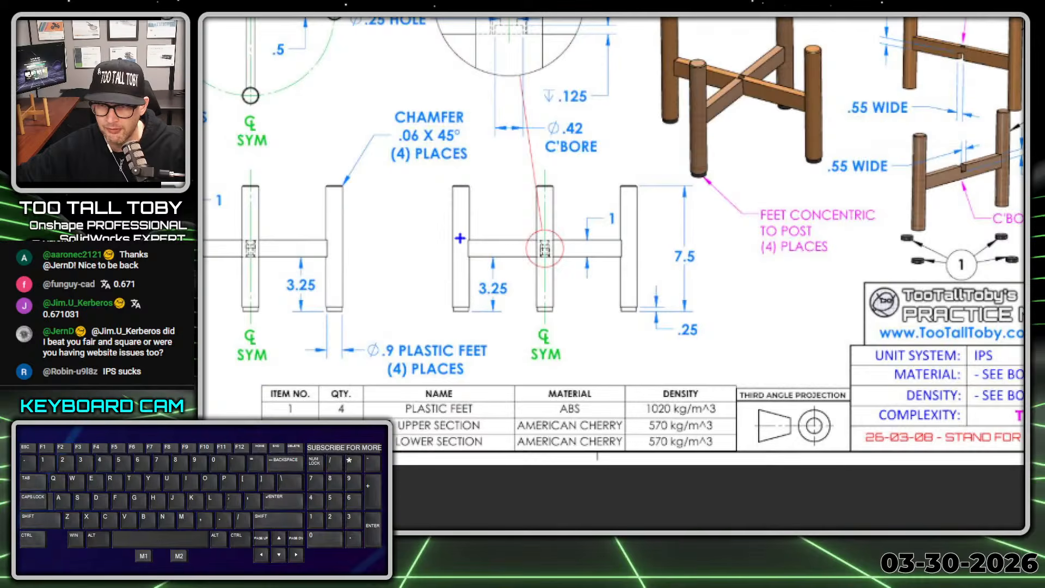
left_click_drag(461, 238, 542, 238)
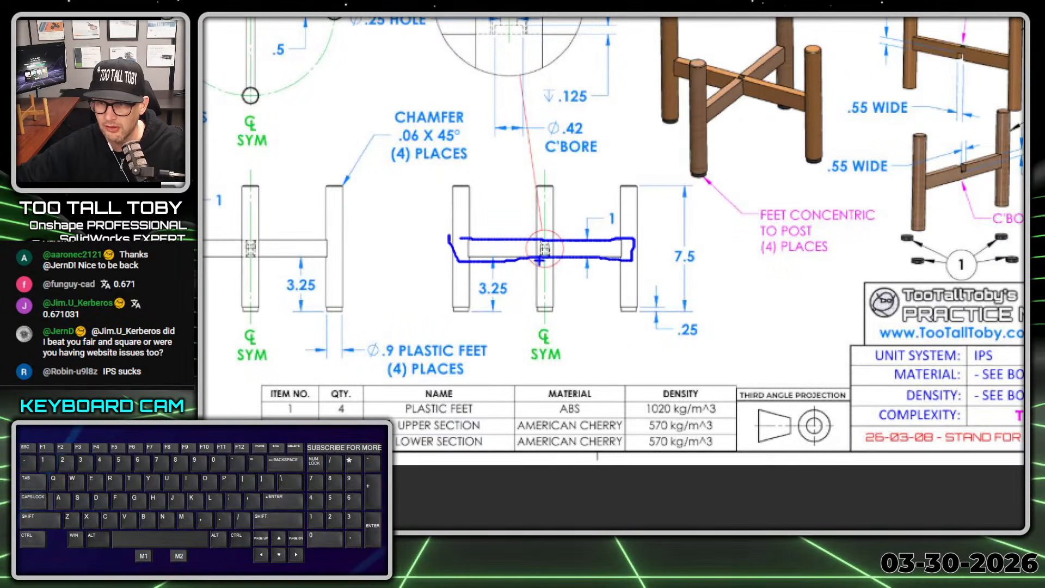
left_click_drag(538, 259, 538, 246)
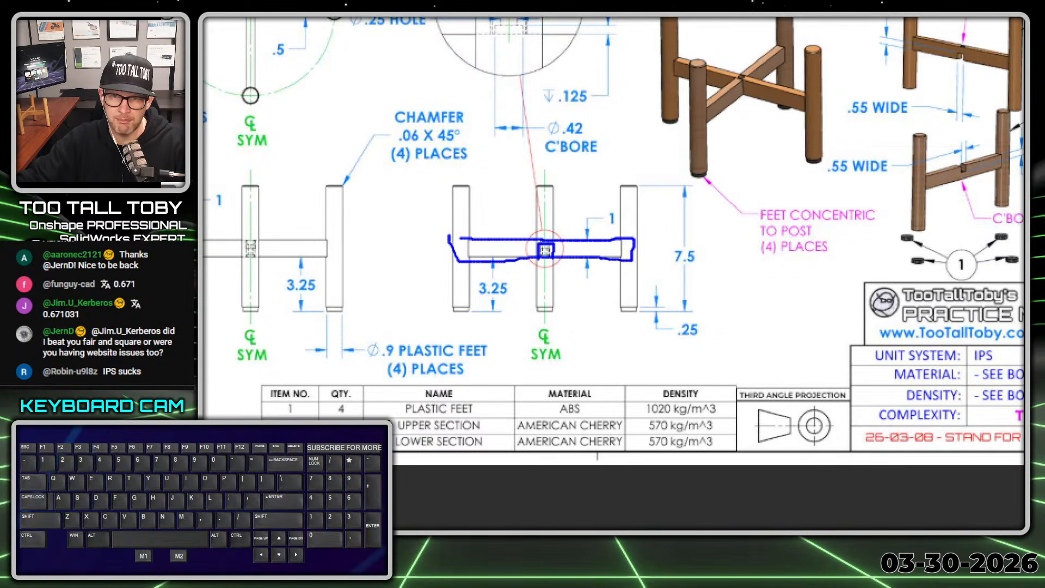
mouse_move(267, 253)
right_mouse_down()
mouse_move(416, 246)
mouse_move(461, 256)
right_mouse_up()
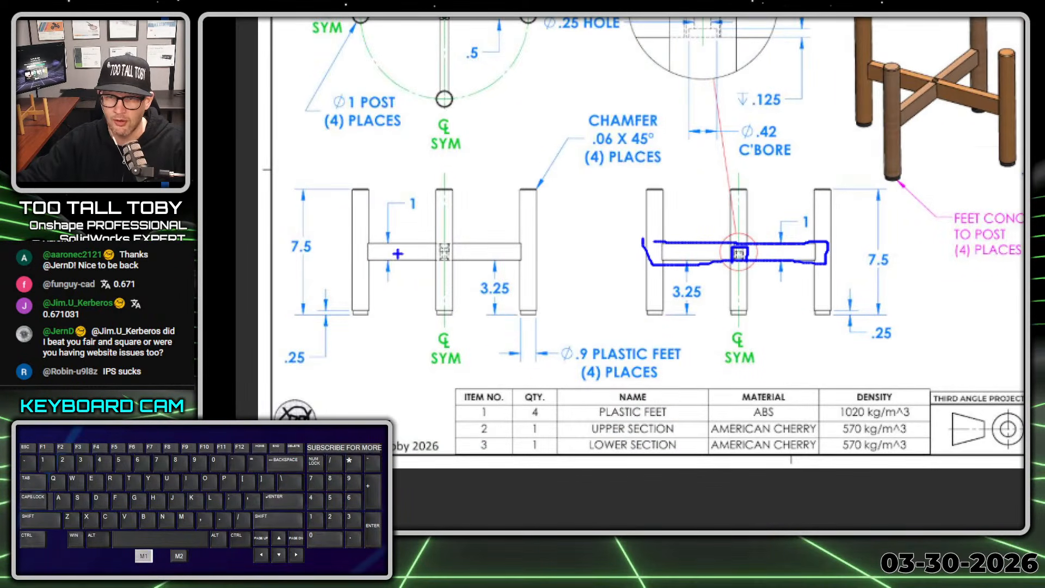
left_click_drag(362, 243, 533, 246)
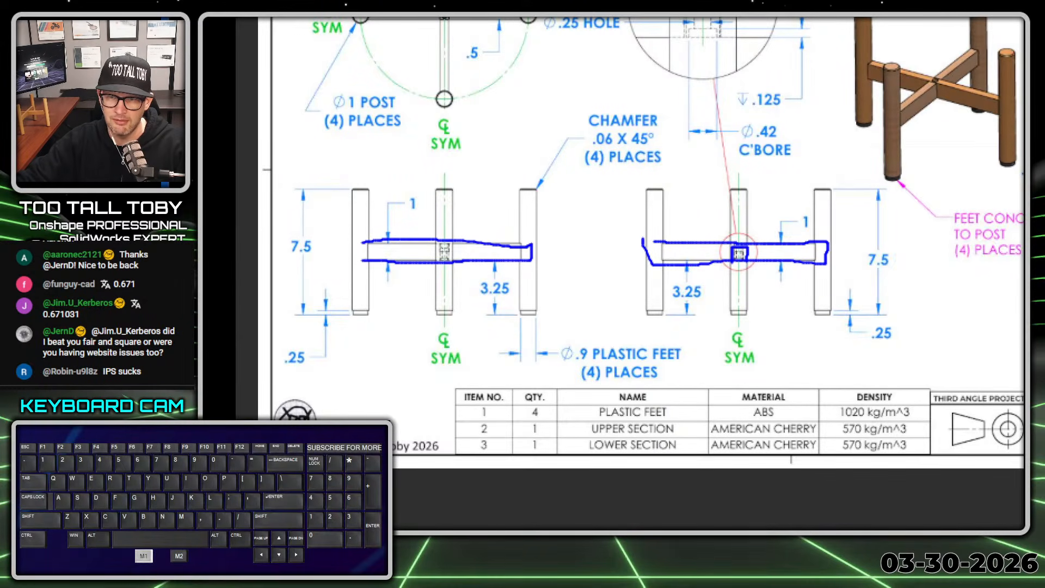
left_click_drag(361, 249, 366, 240)
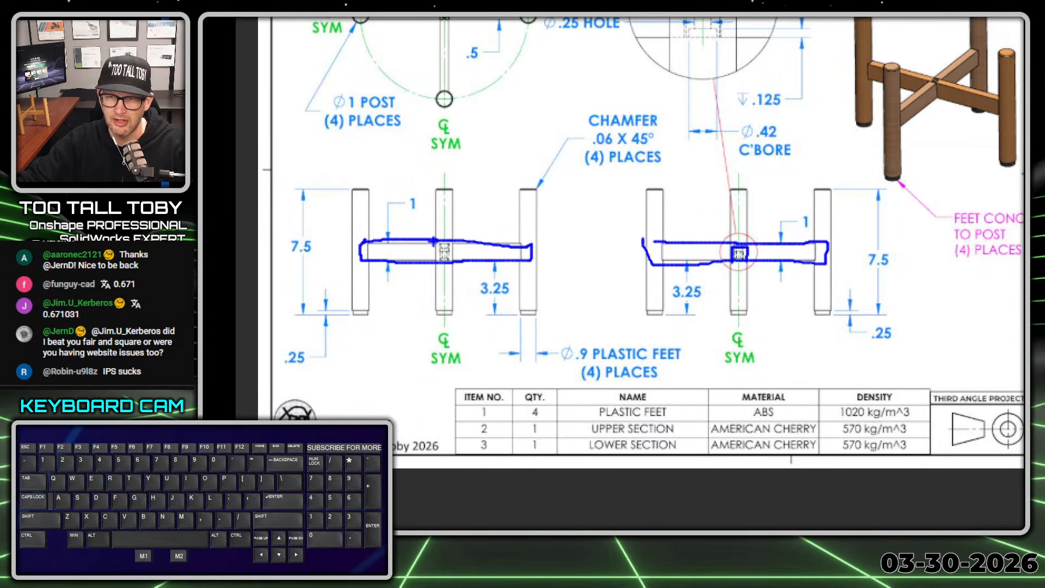
mouse_move(434, 238)
left_mouse_down()
mouse_move(442, 253)
mouse_move(453, 240)
left_mouse_up()
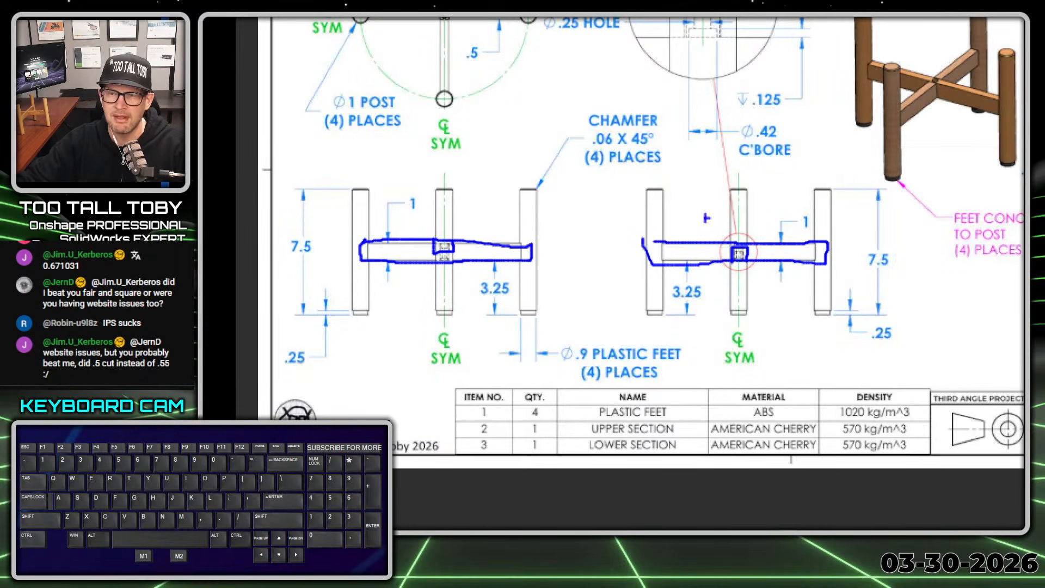
mouse_move(661, 210)
right_mouse_down()
mouse_move(628, 243)
mouse_move(497, 283)
right_mouse_up()
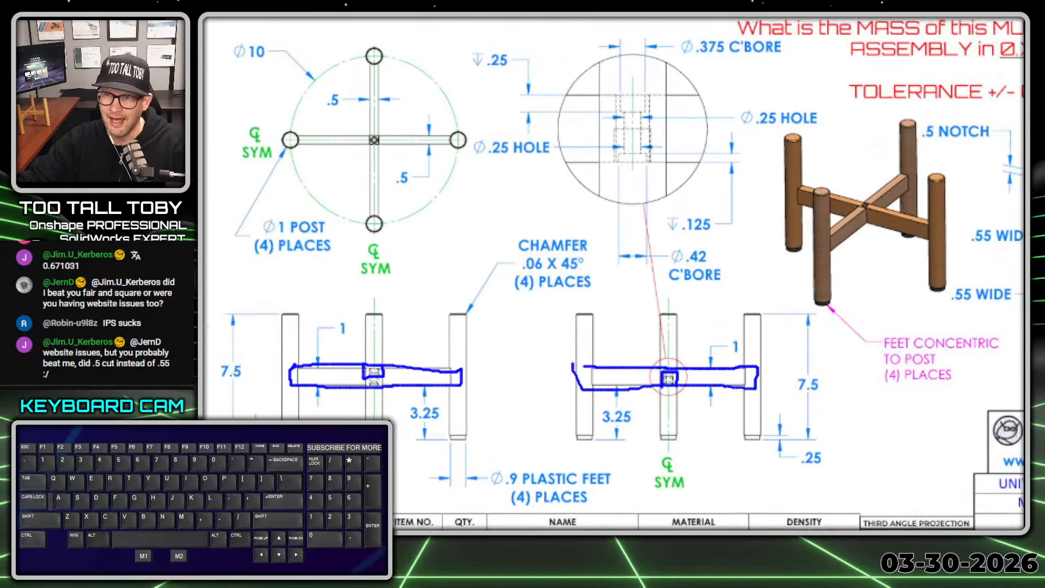
Step: Trace the half profile of the stepped center hole with its two counterbores in the detail view, then exit the markup
left_click(556, 121)
left_click_drag(597, 110, 597, 125)
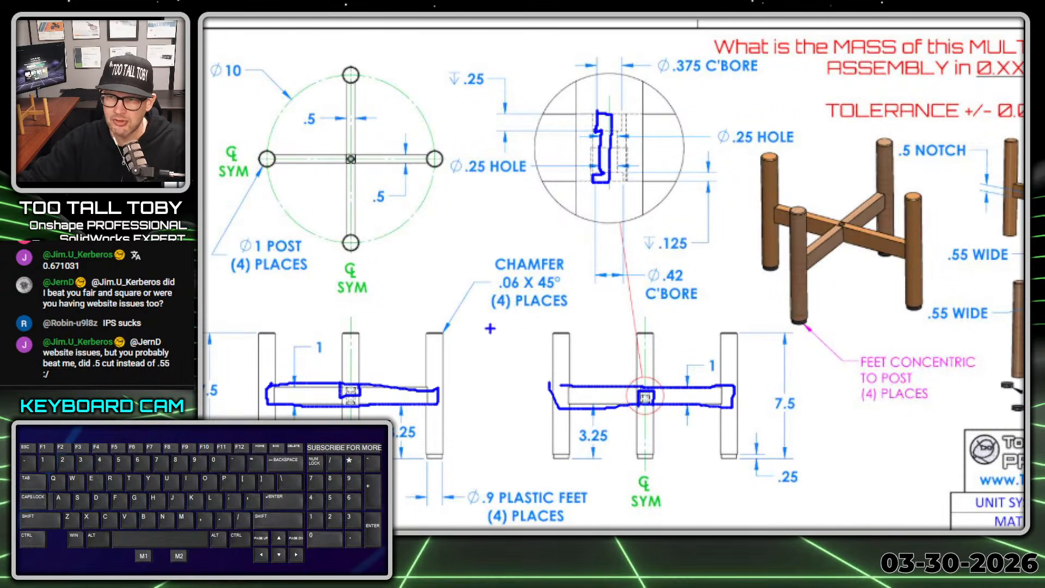
mouse_move(541, 243)
left_mouse_down()
mouse_move(561, 329)
mouse_move(479, 243)
left_mouse_up()
key("Escape")
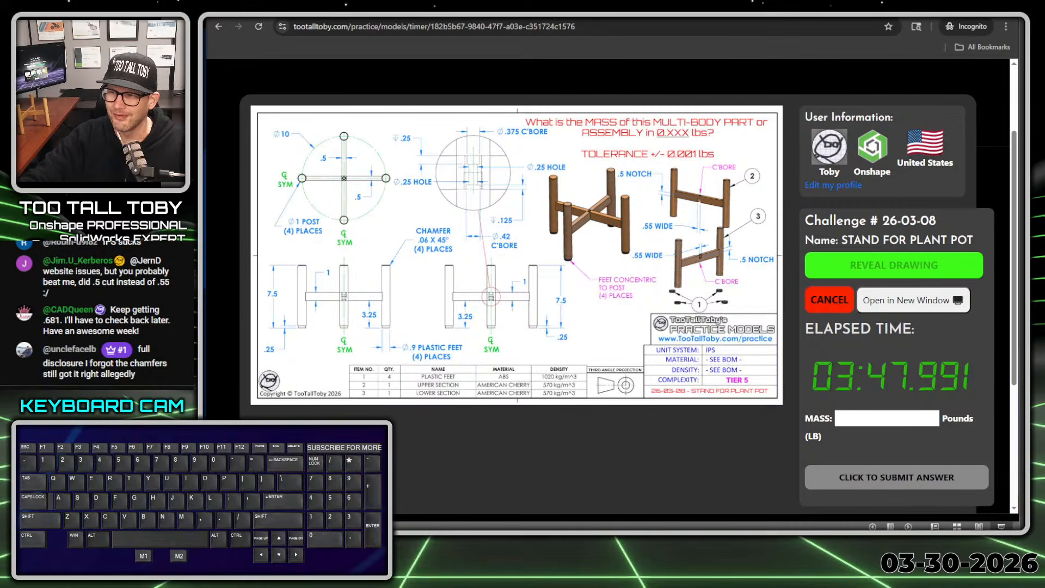
Step: Open the challenge drawing in its own window and move that window off to another display
left_click(927, 310)
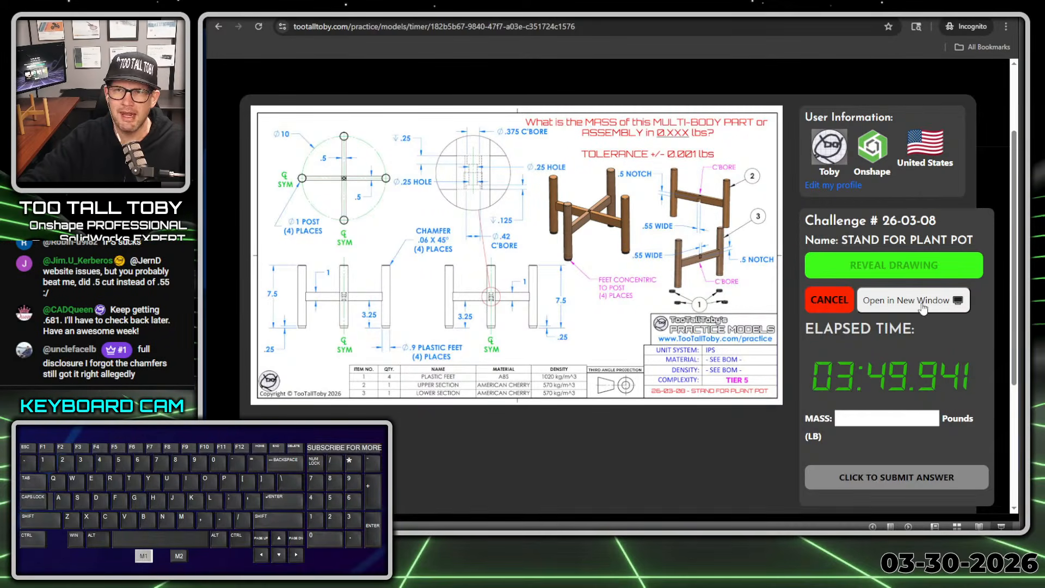
mouse_move(477, 246)
left_mouse_down()
mouse_move(416, 222)
mouse_move(233, 87)
mouse_move(213, 83)
left_mouse_up()
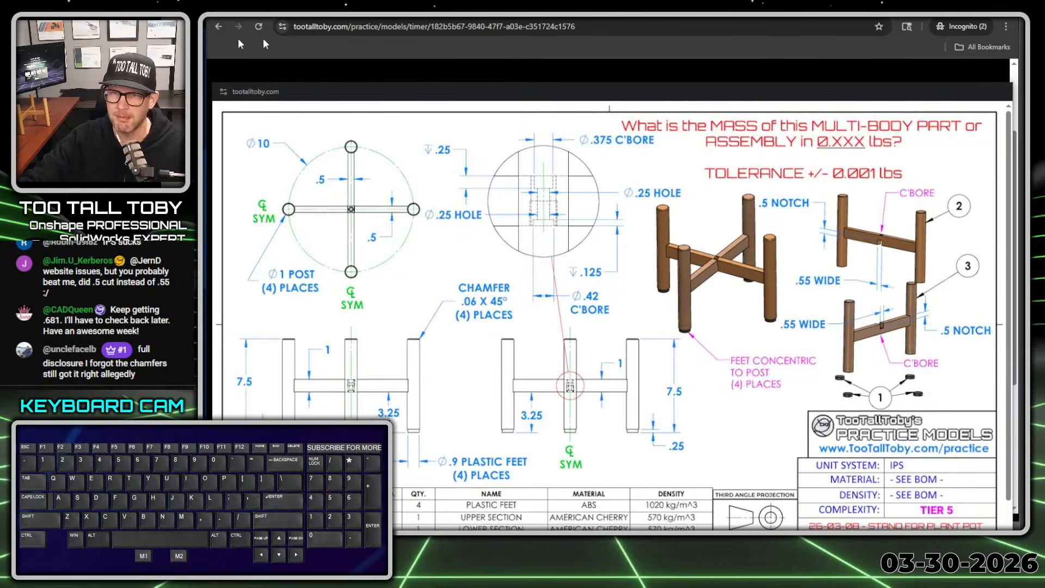
left_click_drag(314, 94, 1044, 102)
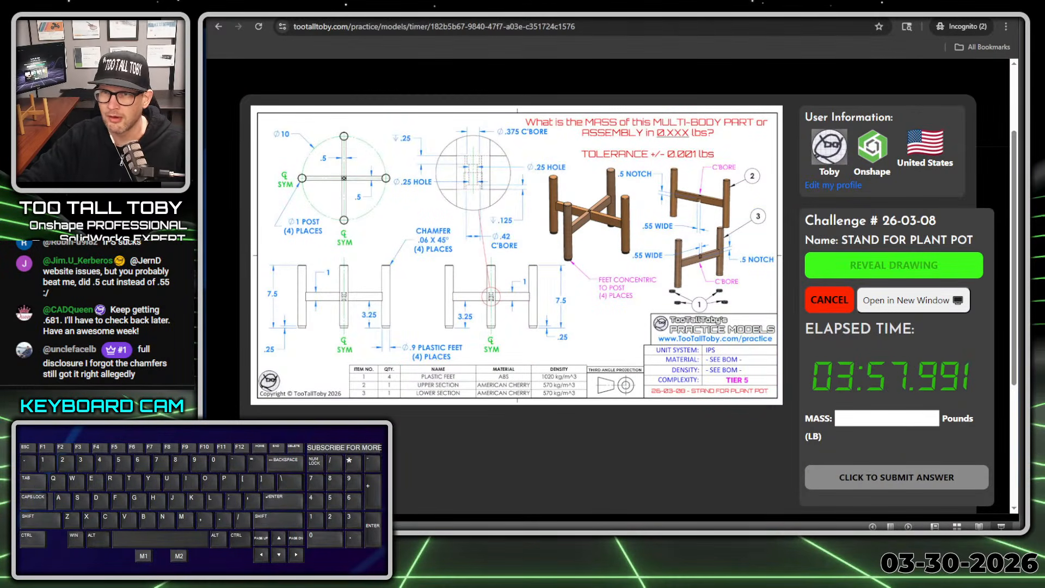
Step: Arrange the narrowed challenge window, showing its timer and mass field, side by side with the resized Onshape documents window
left_click_drag(326, 7, 0, 20)
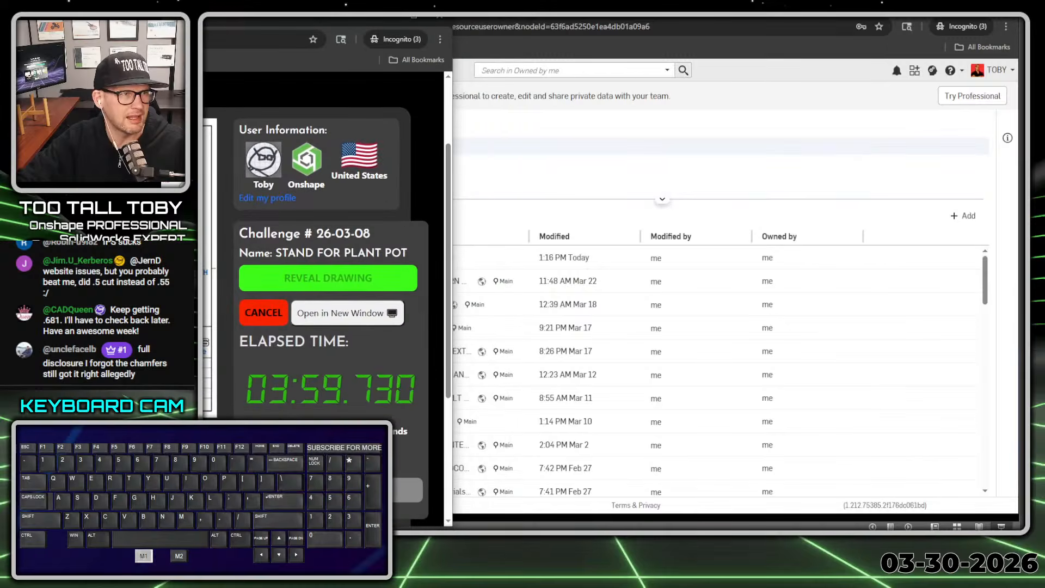
scroll(381, 272, "down", 2)
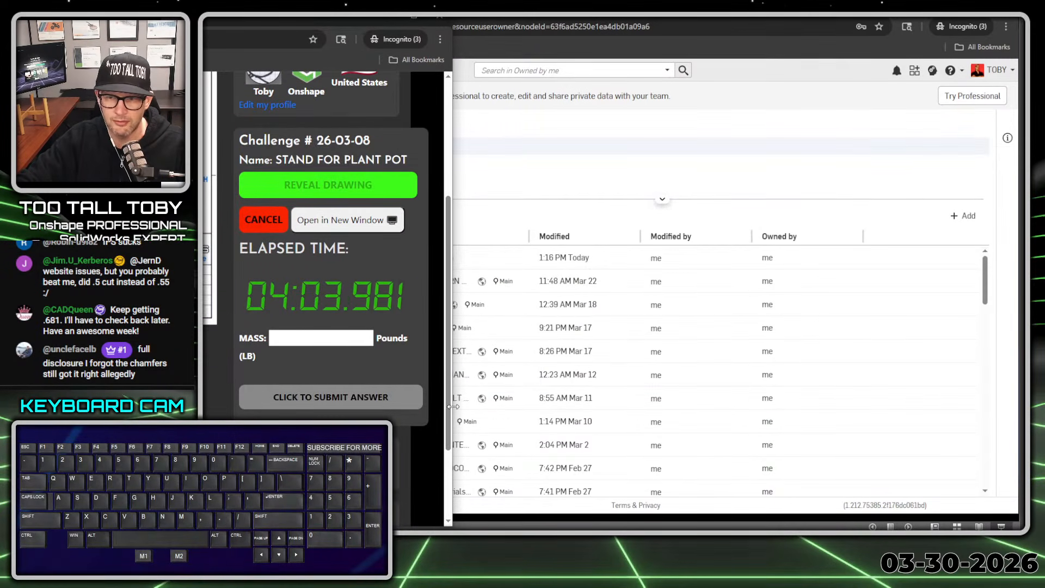
left_click_drag(452, 407, 409, 407)
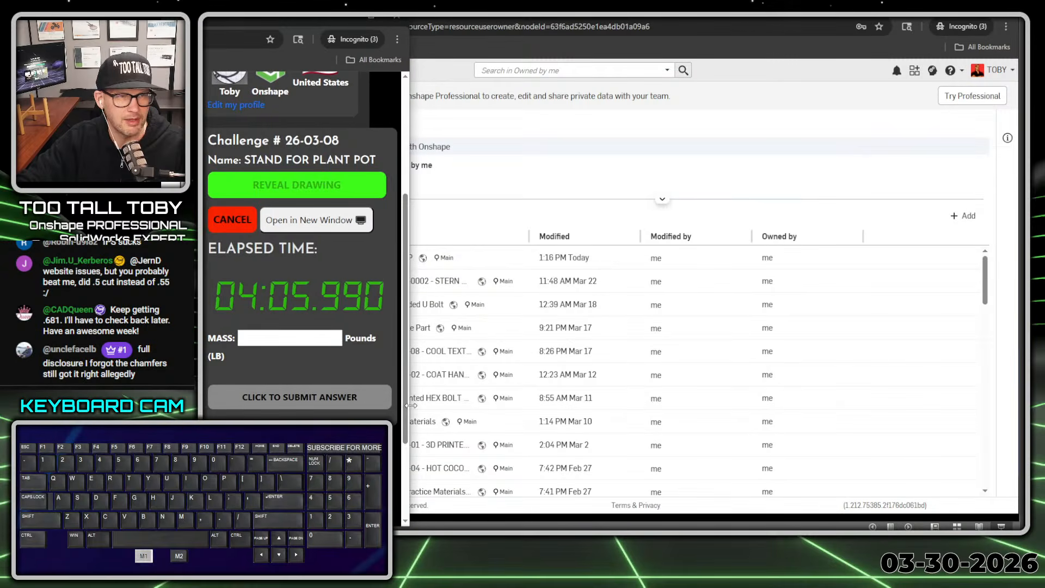
left_click(433, 76)
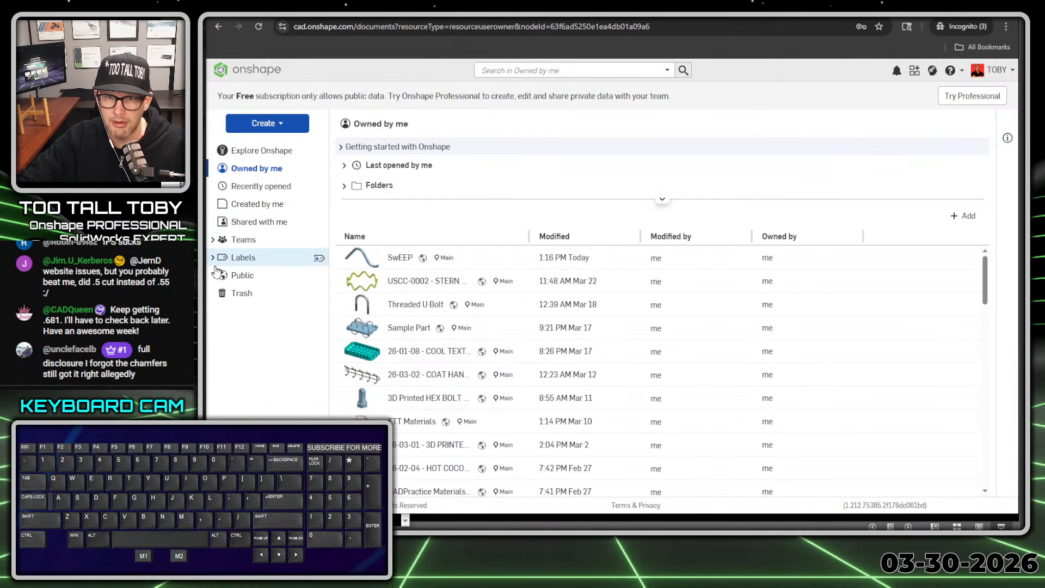
left_click_drag(205, 275, 382, 257)
Step: Create a new public document named "26-03-08 - STAND FOR PLANT POT" in the owned documents
left_click(443, 123)
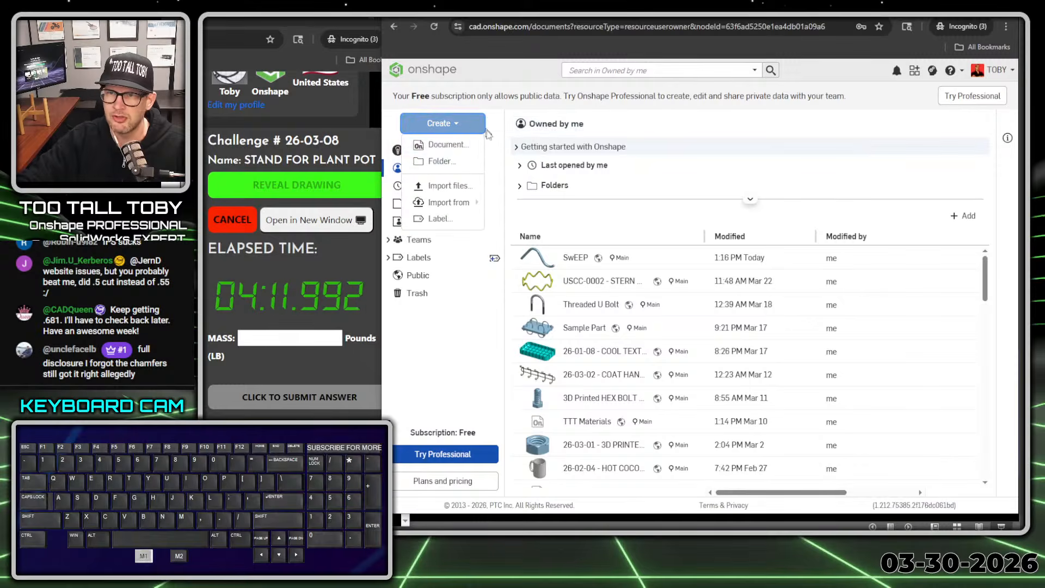
left_click(446, 145)
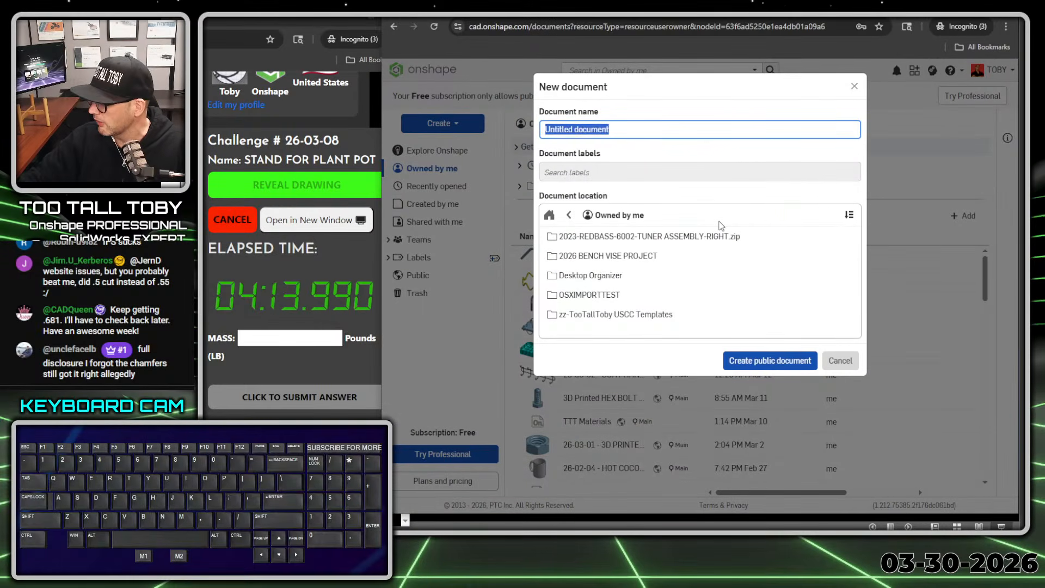
type("26-03-08 - ")
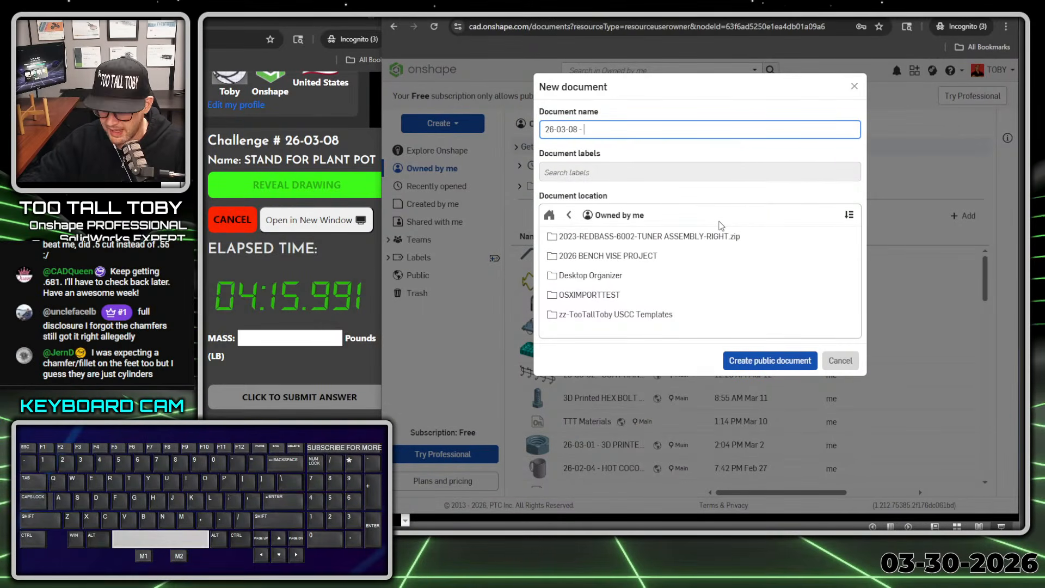
type("STAND FOR P")
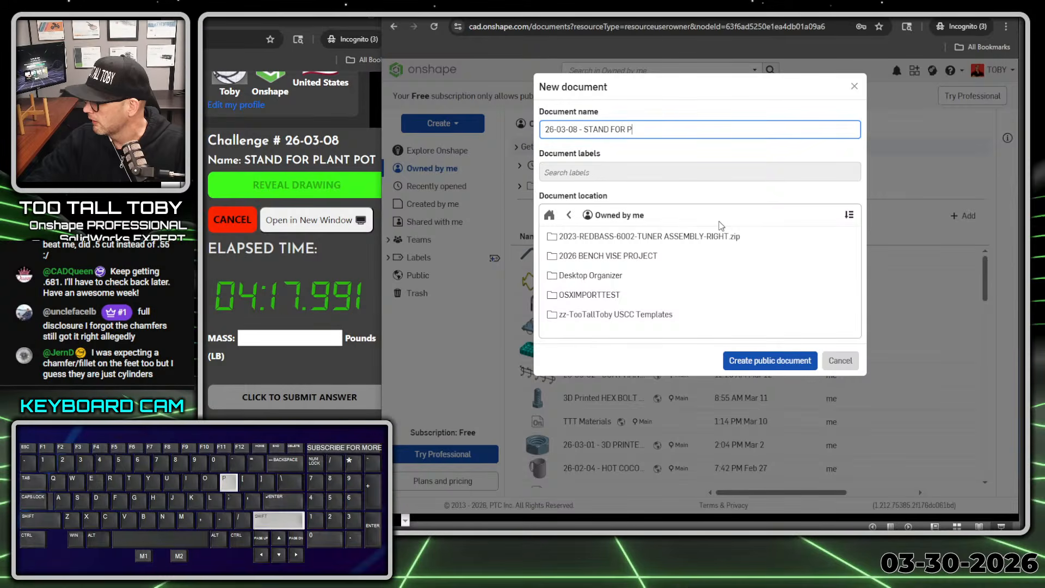
type("LANT POT")
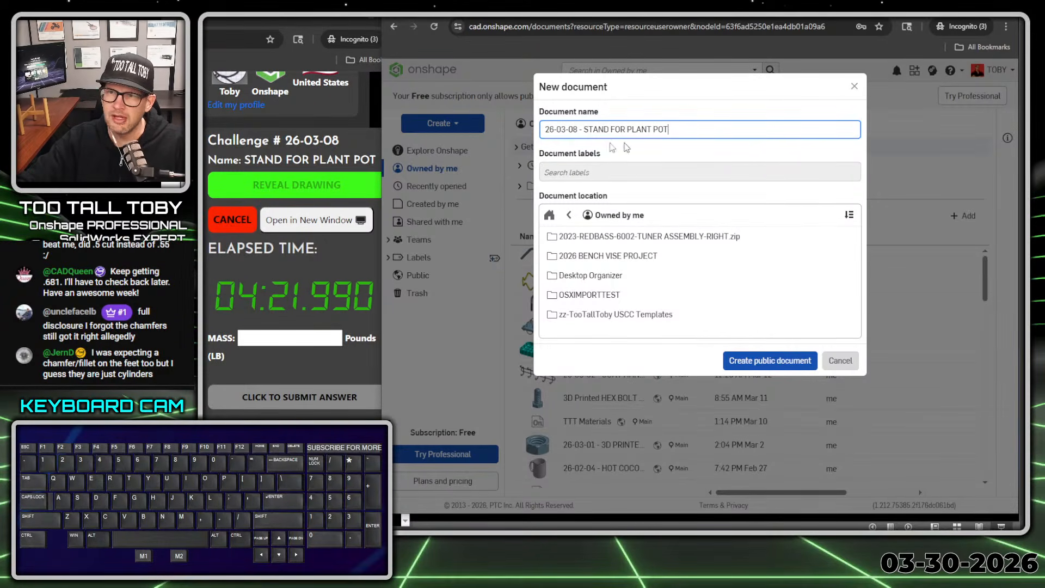
left_click(765, 364)
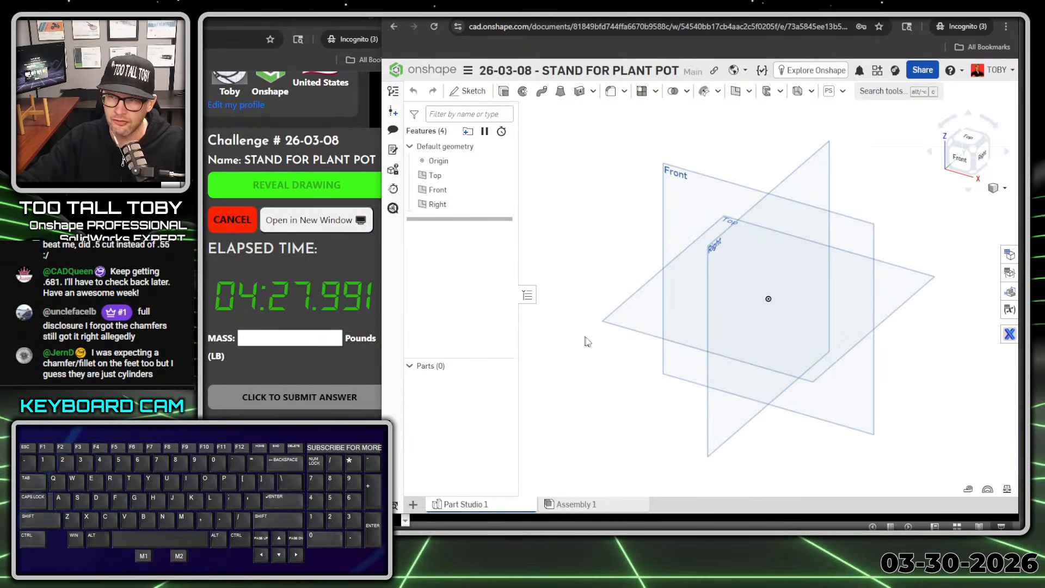
Step: Zoom out the challenge page and shift its window so the timer, mass field and submit button fit beside the model
left_click(566, 199)
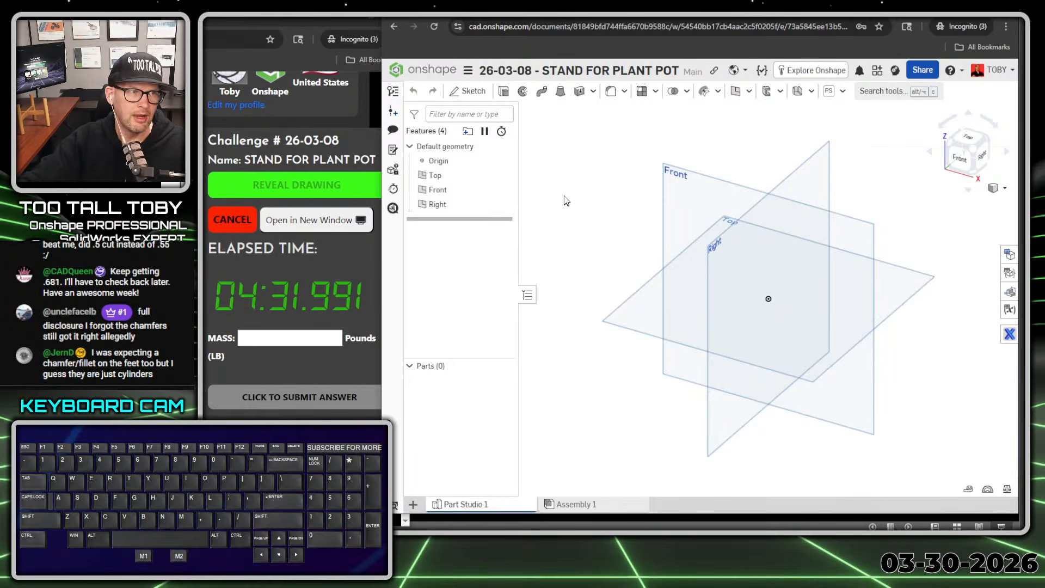
scroll(305, 269, "down", 2, "ctrl")
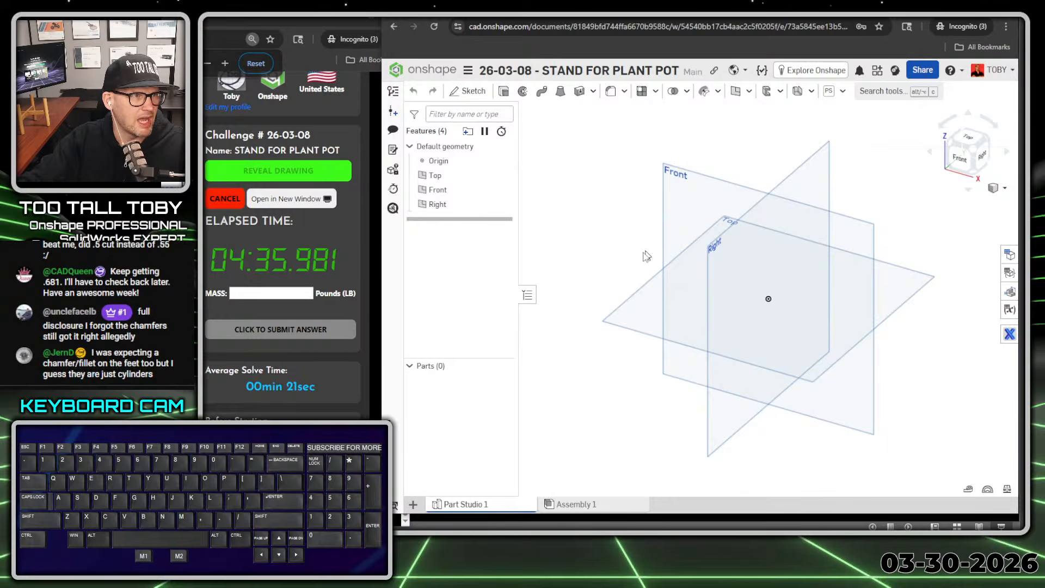
left_click_drag(205, 28, 213, 27)
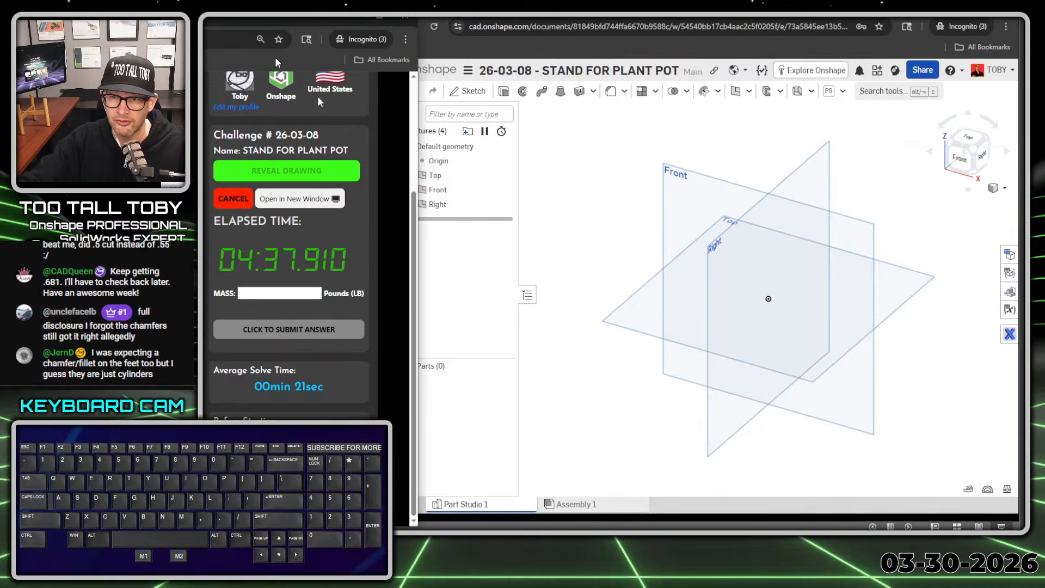
left_click_drag(653, 220, 522, 142)
Step: Set the workspace units to inch for length and pound for mass
left_click(468, 70)
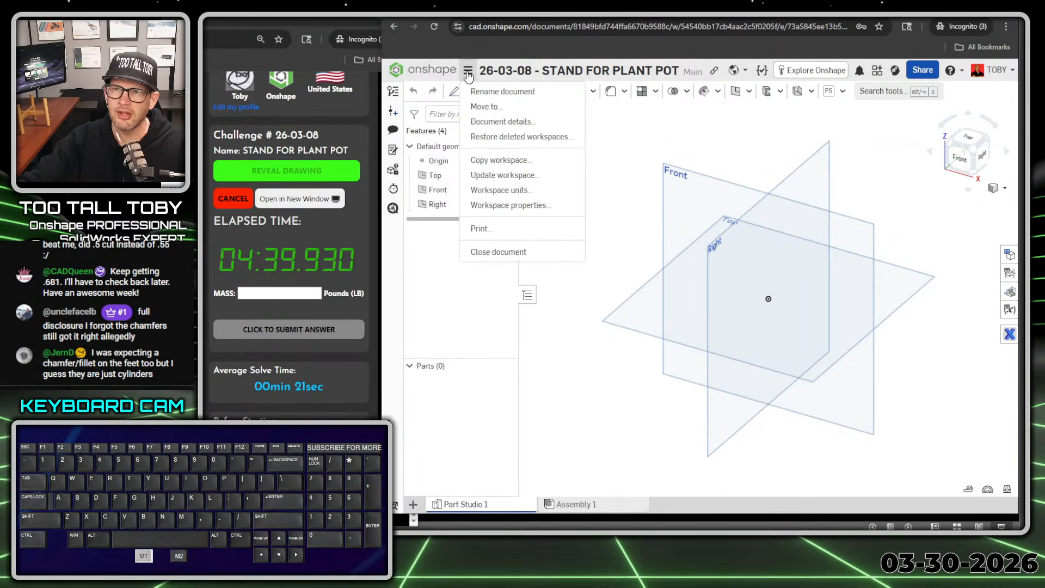
left_click(515, 190)
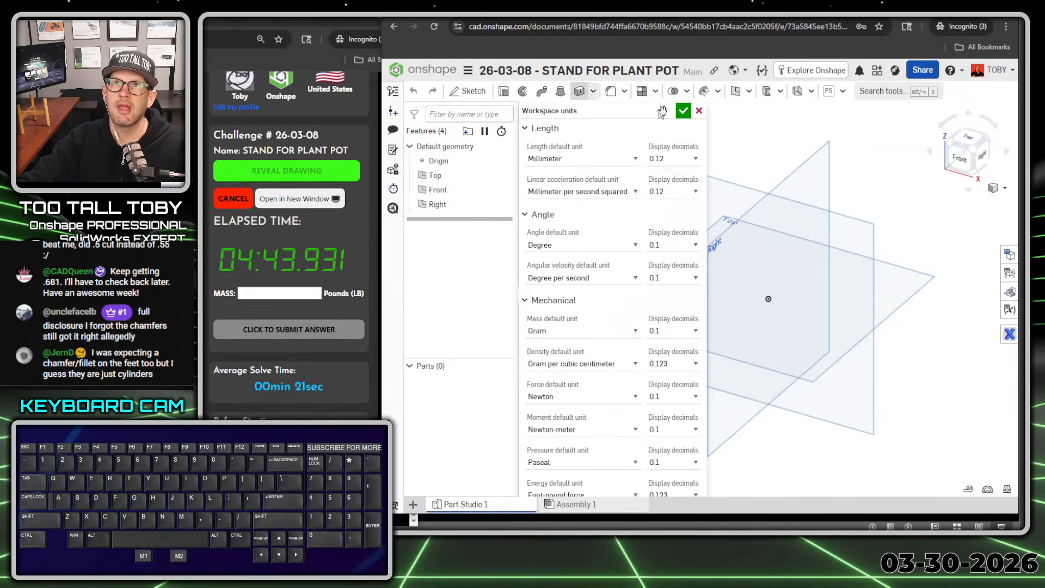
left_click(580, 162)
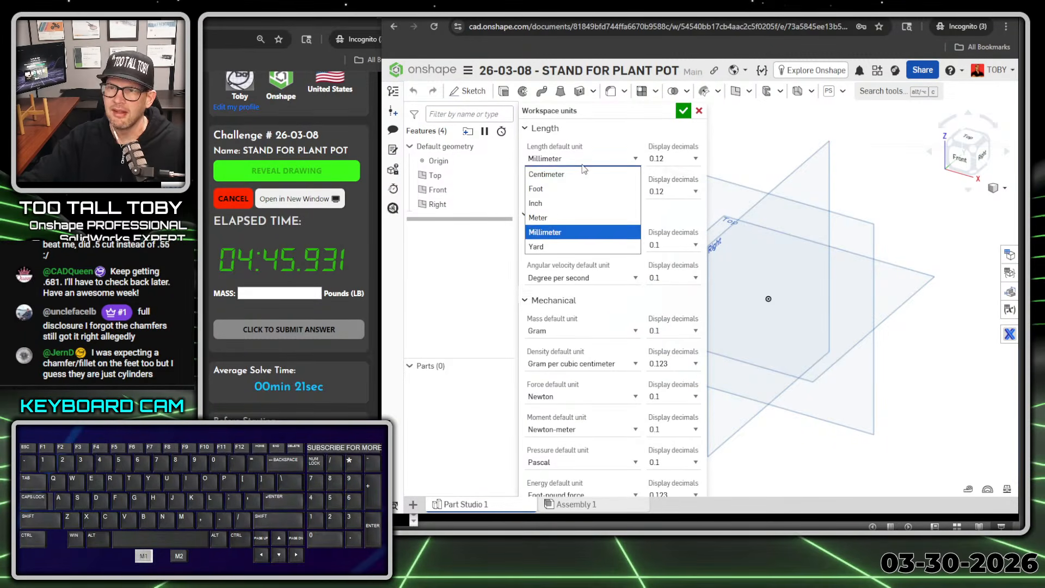
left_click(556, 198)
left_click(575, 332)
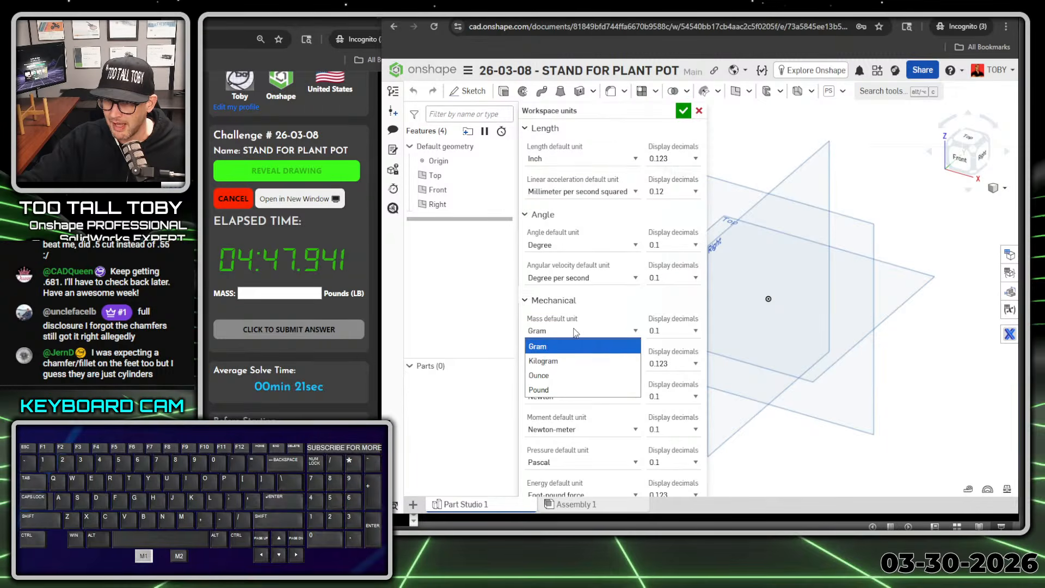
left_click(552, 389)
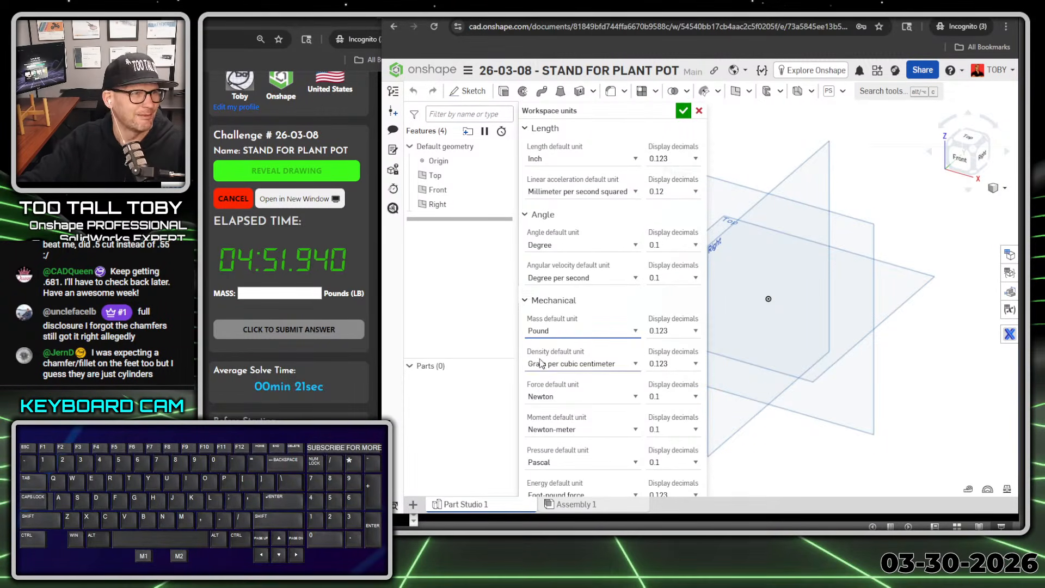
left_click(684, 111)
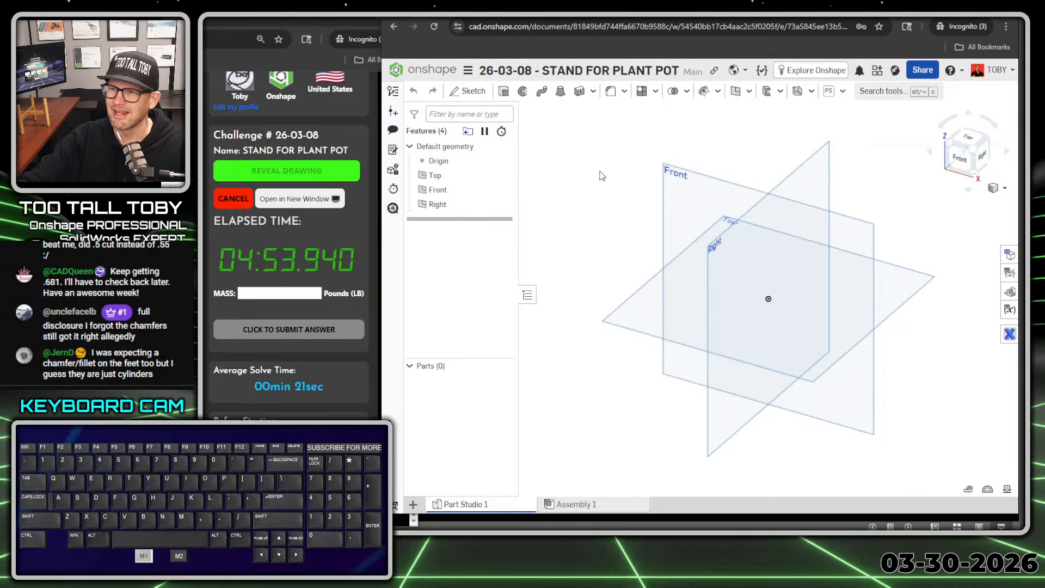
Step: Start a sketch on the Top plane, viewed head-on, and draw a 10 in diameter circle centred on the origin
left_click(615, 321)
left_click(619, 307)
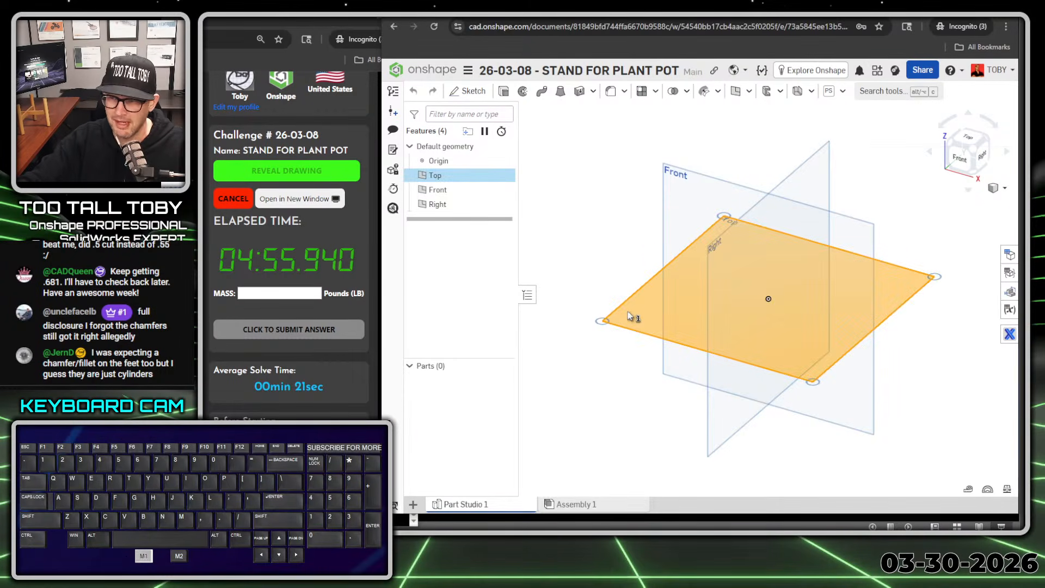
right_click(627, 309)
left_click(648, 302)
key("n")
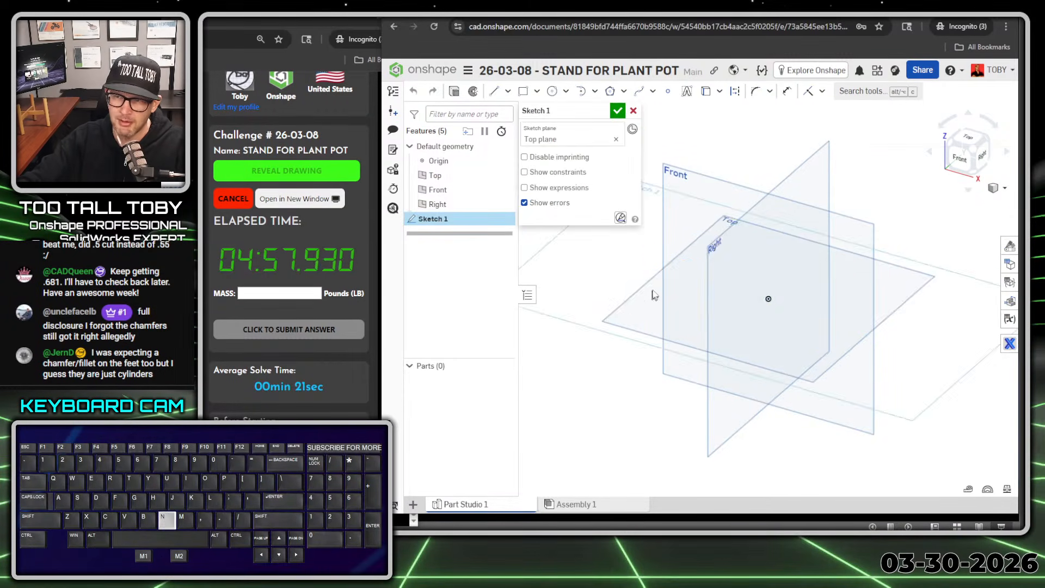
key("s")
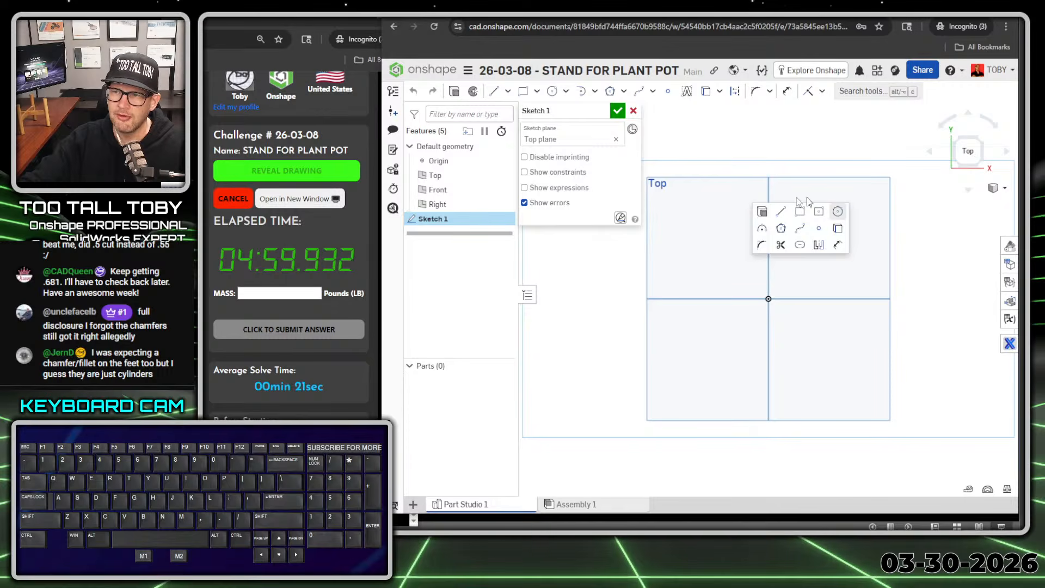
key("s")
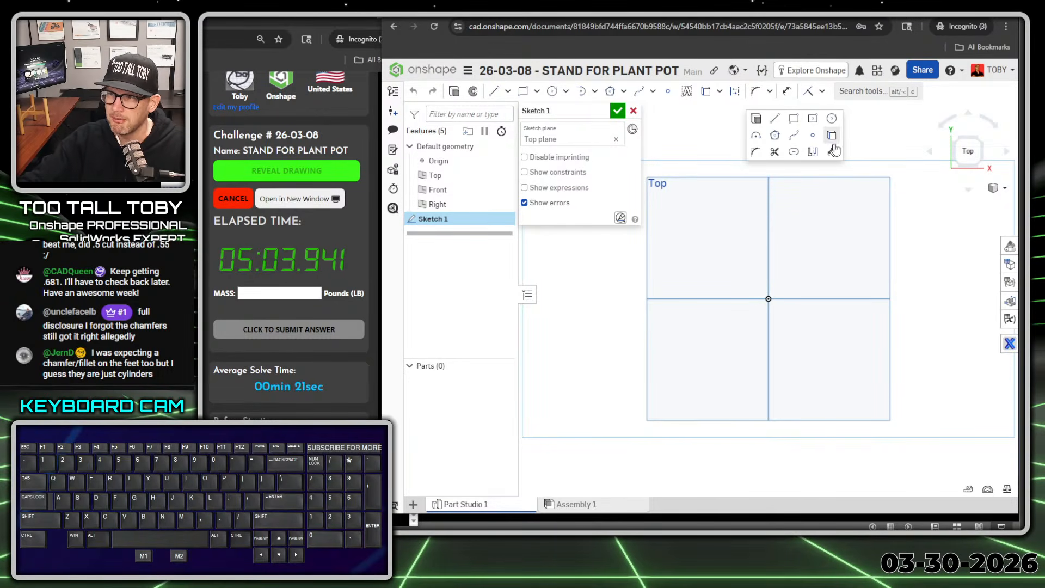
left_click(831, 119)
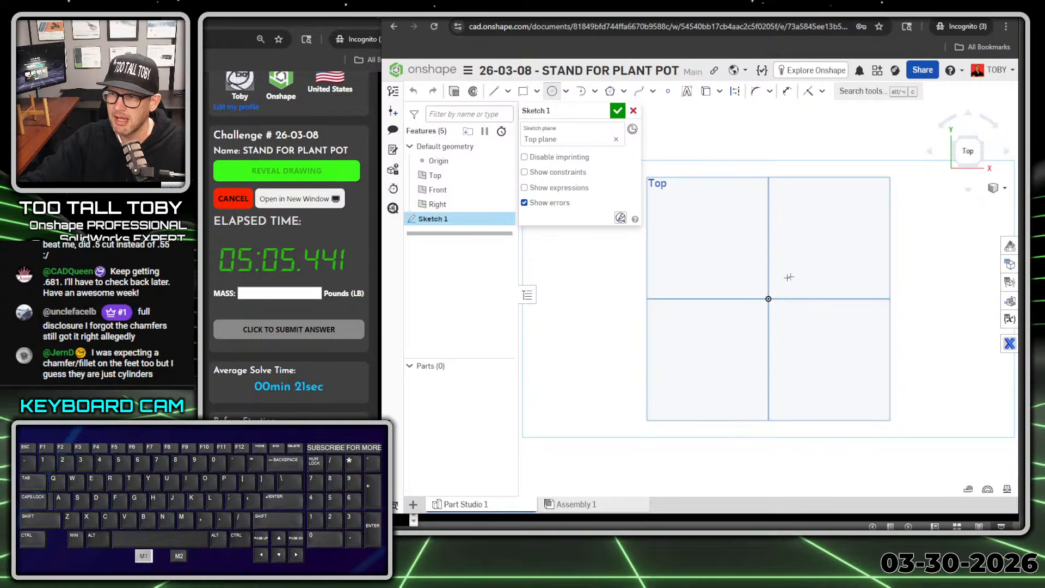
left_click(768, 299)
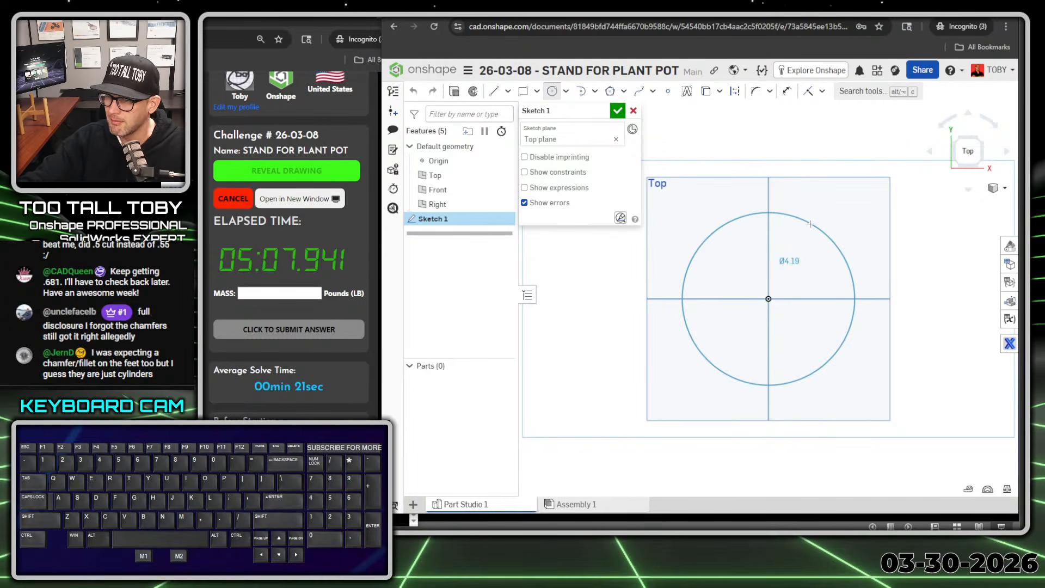
left_click(810, 224)
type("10")
key("Return")
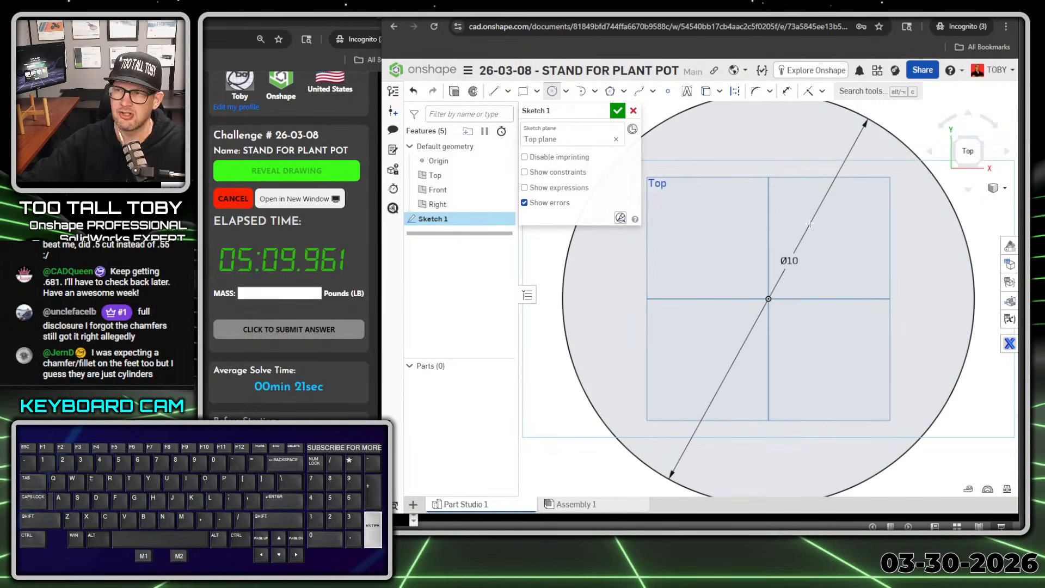
Step: Convert the 10 in circle to construction geometry
scroll(808, 226, "down", 3)
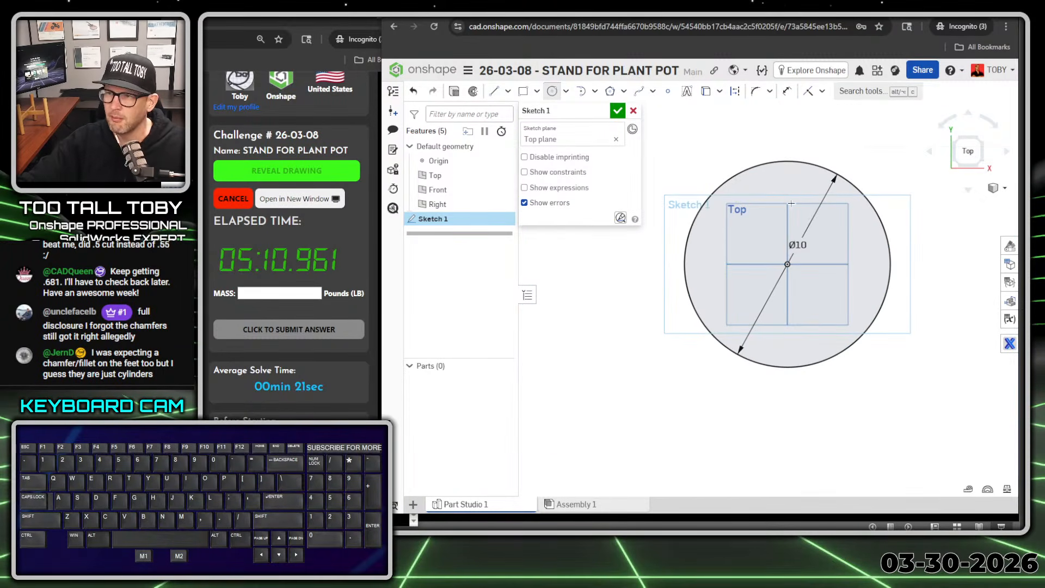
key("Escape")
left_click(799, 162)
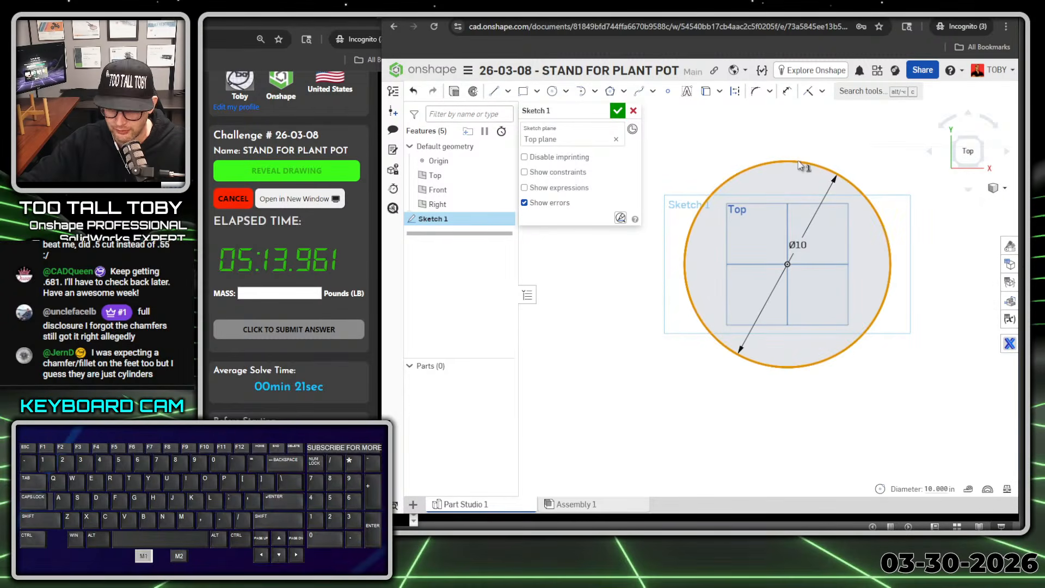
key("q")
left_click(800, 165)
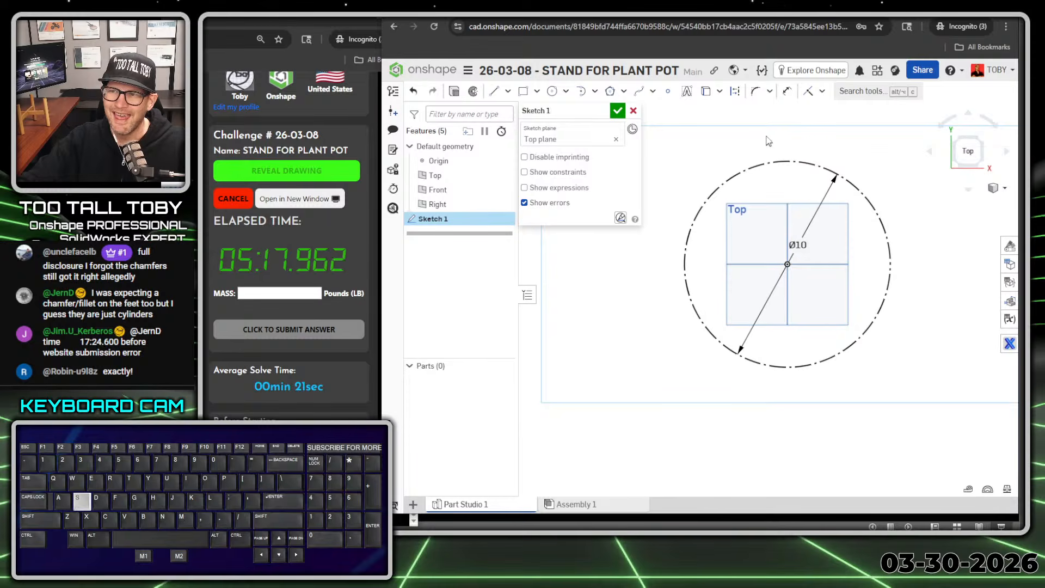
Step: Draw a 1 in diameter circle centred on the construction circle directly above the origin
key("s")
left_click(857, 129)
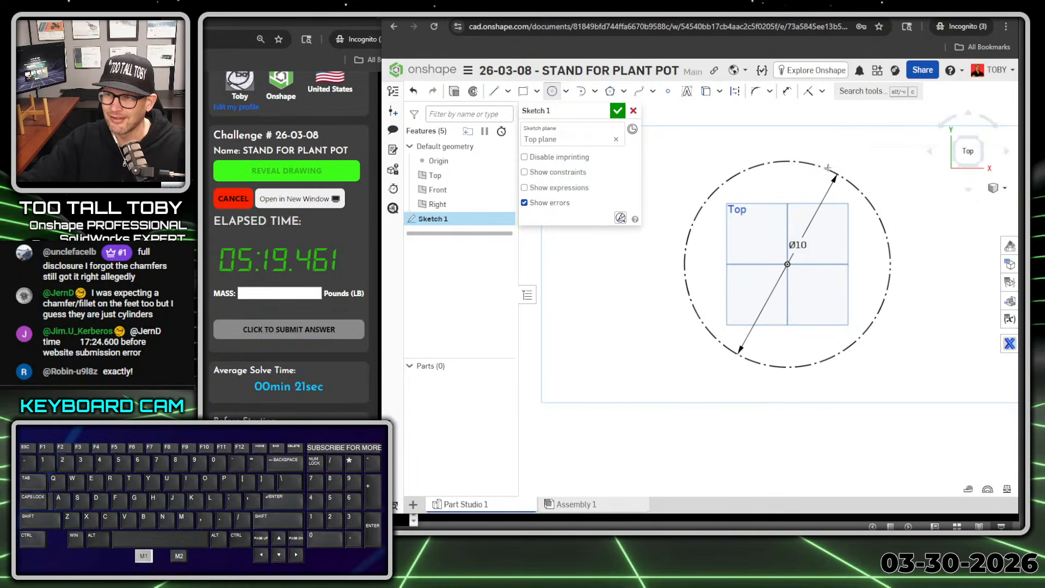
left_click(789, 160)
left_click(799, 146)
type("1")
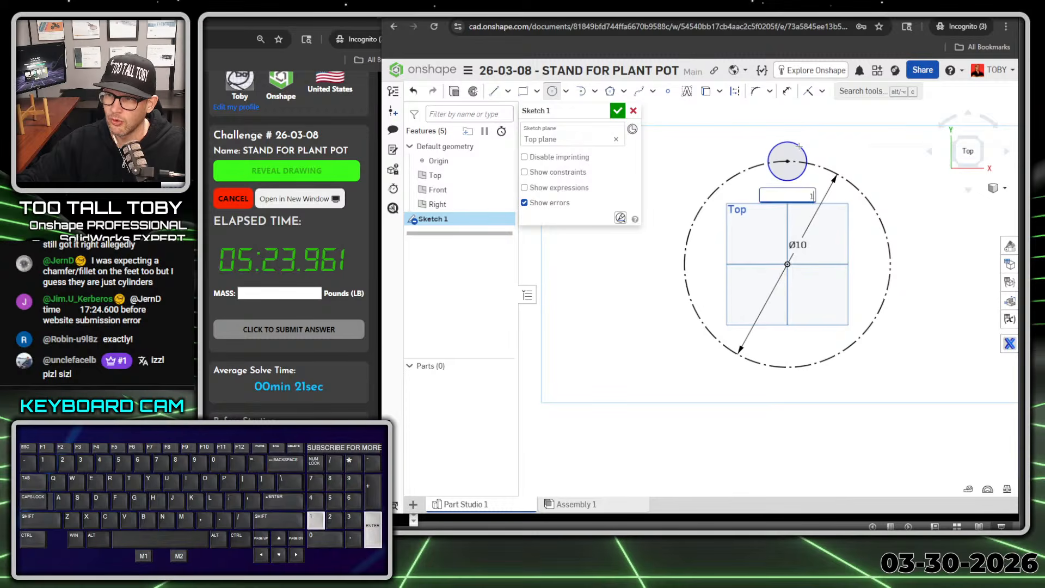
key("Return")
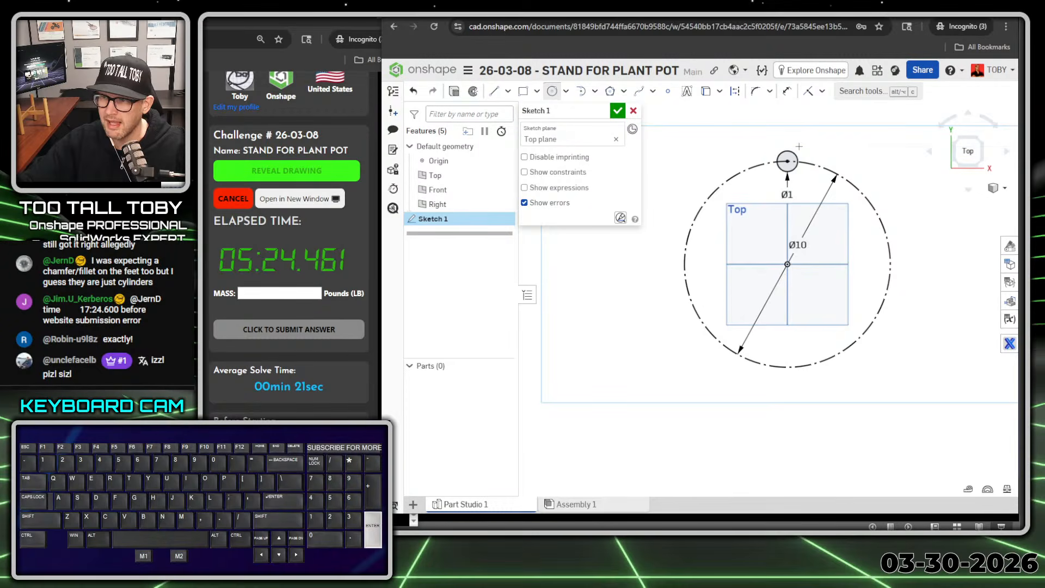
Step: Draw three more circles centred on the construction circle's right, bottom and left quadrants, the first two about 3.7 in and 2.3 in across
left_click(892, 264)
left_click(918, 237)
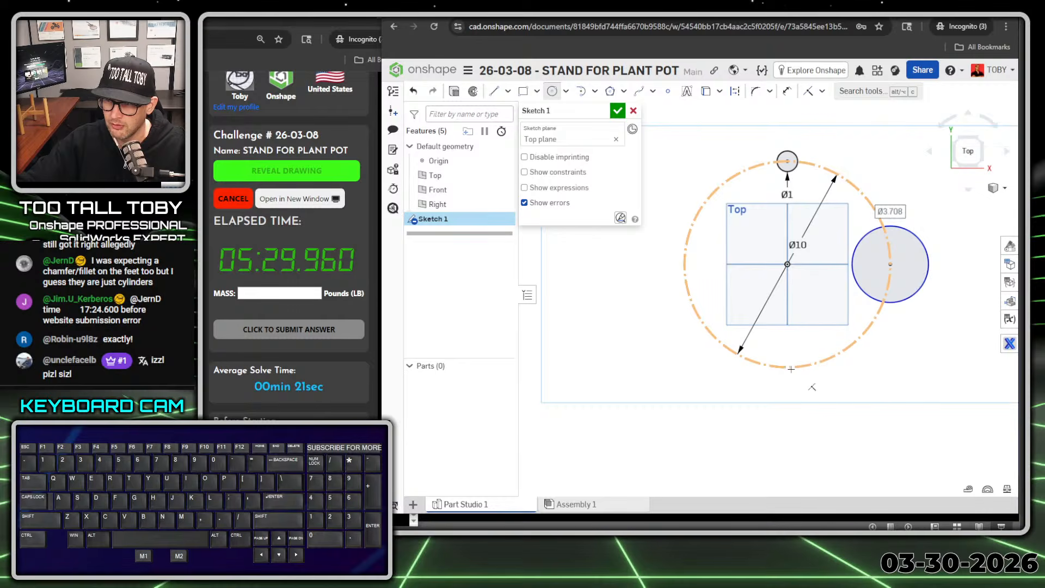
left_click(788, 368)
left_click(771, 351)
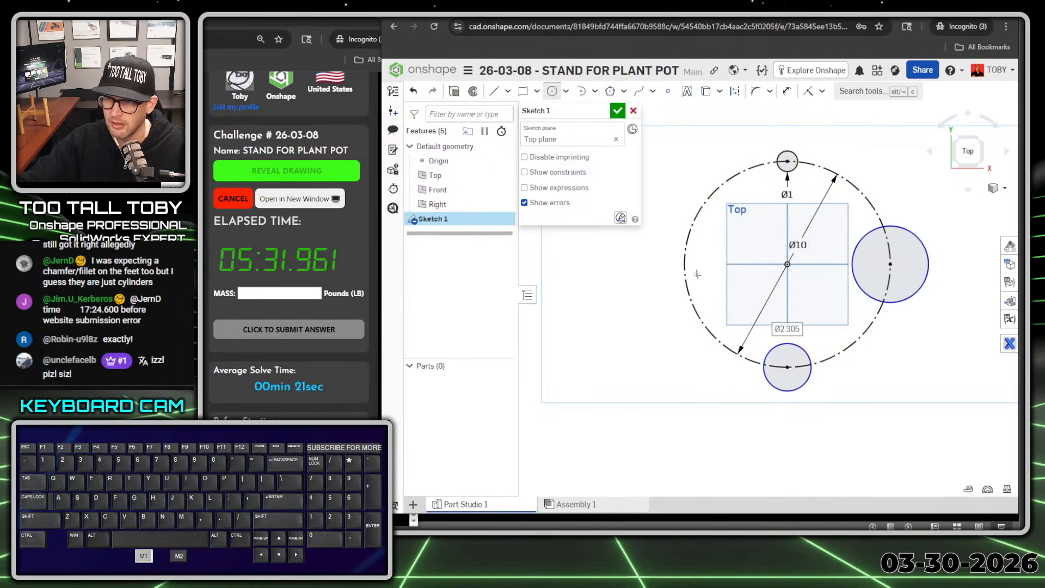
left_click(684, 265)
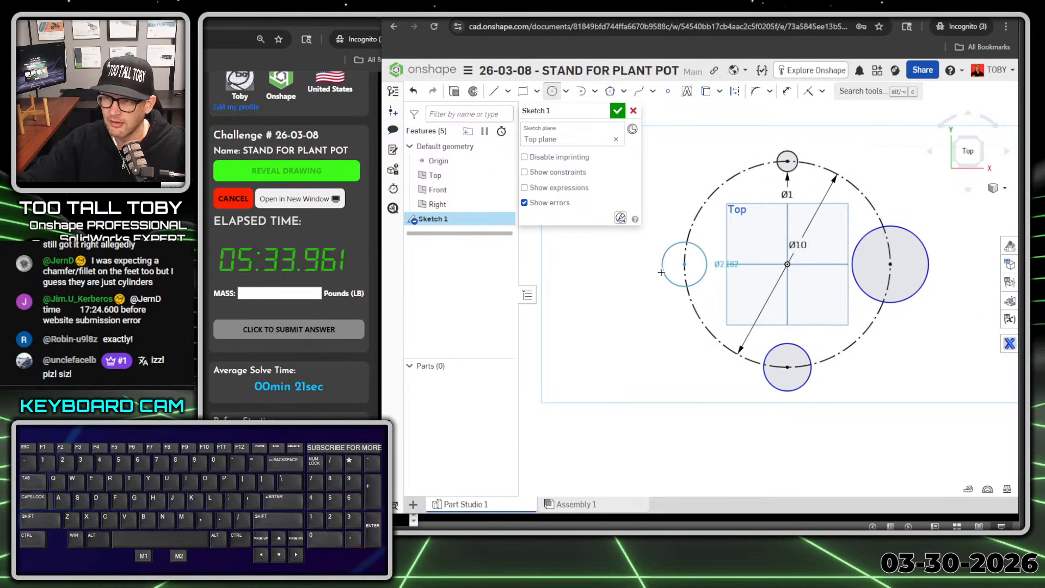
left_click(662, 273)
key("F1")
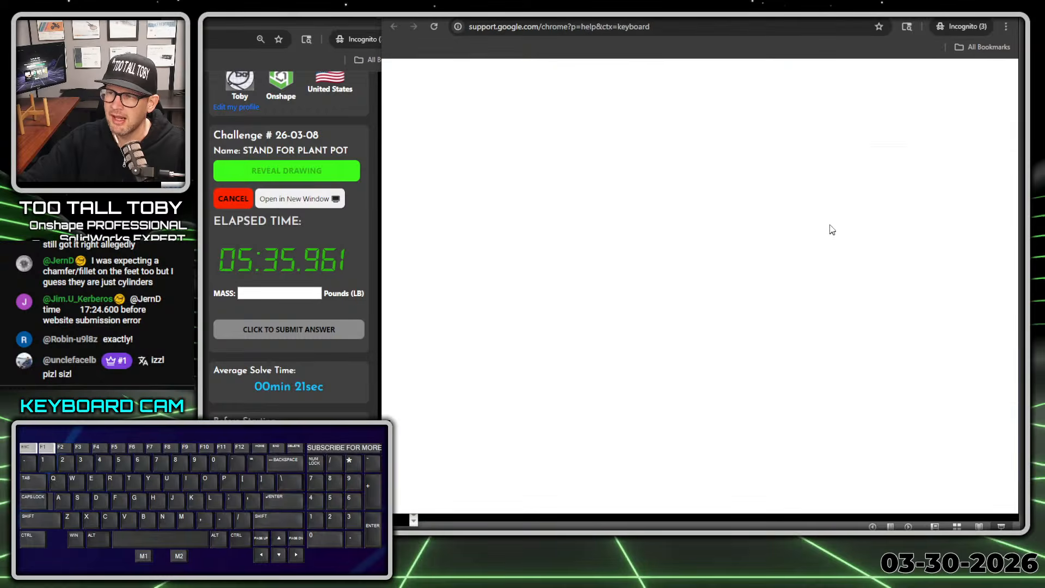
left_click(714, 7)
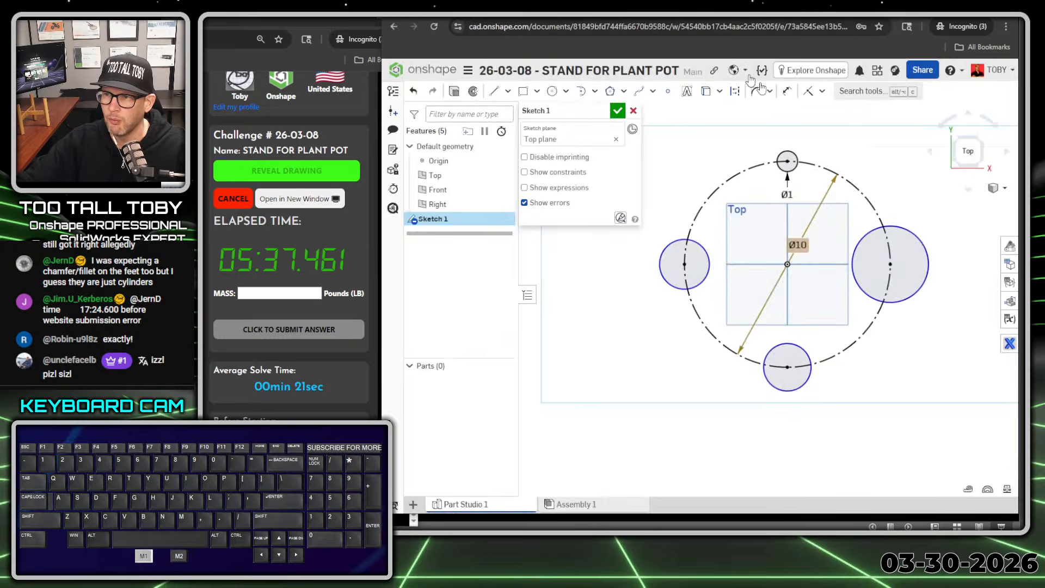
Step: Constrain the three other foot circles equal to the 1 in circle
left_click(796, 172)
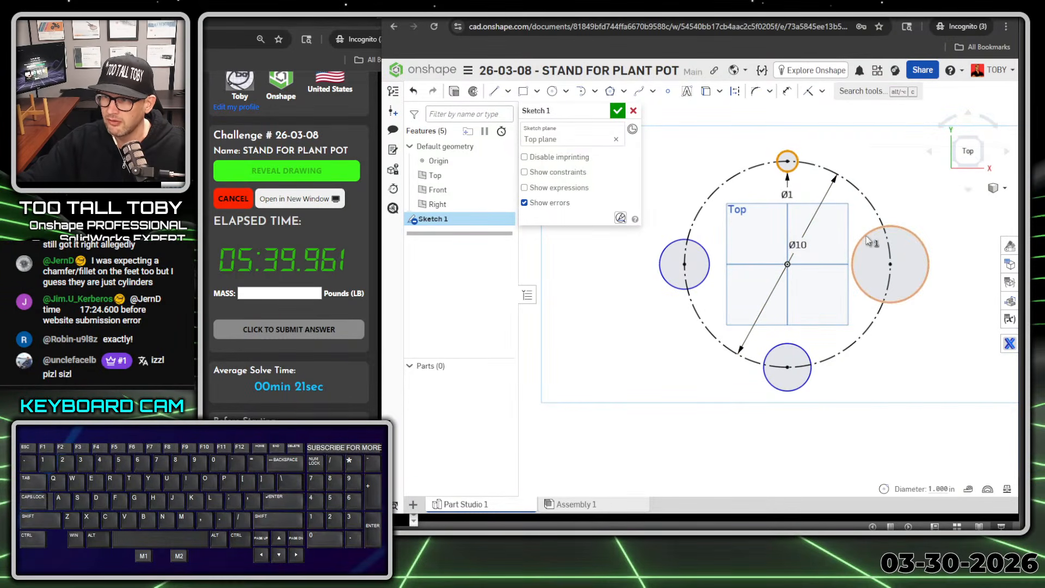
left_click(868, 243)
left_click(798, 361)
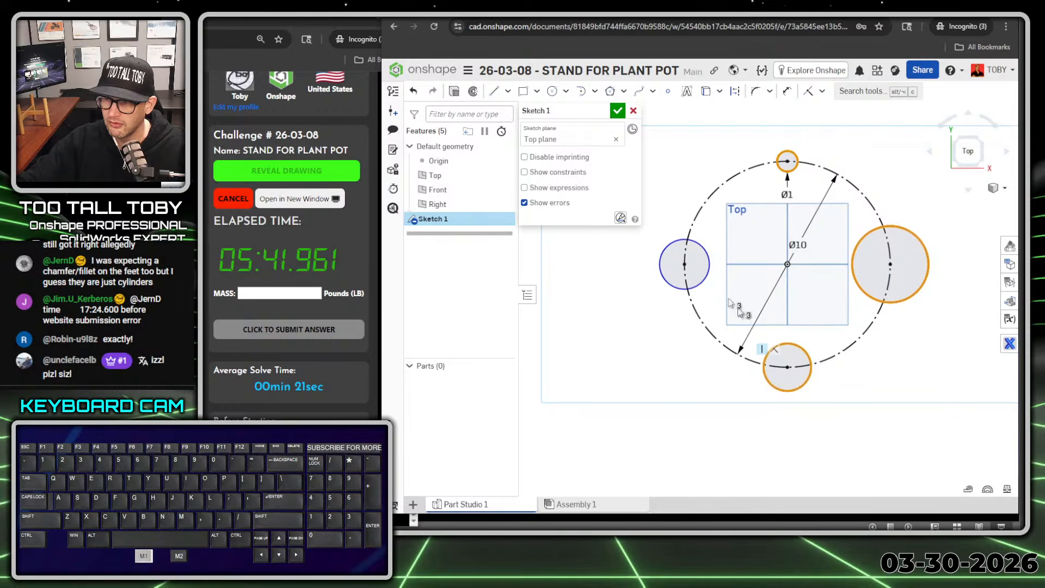
left_click(704, 250)
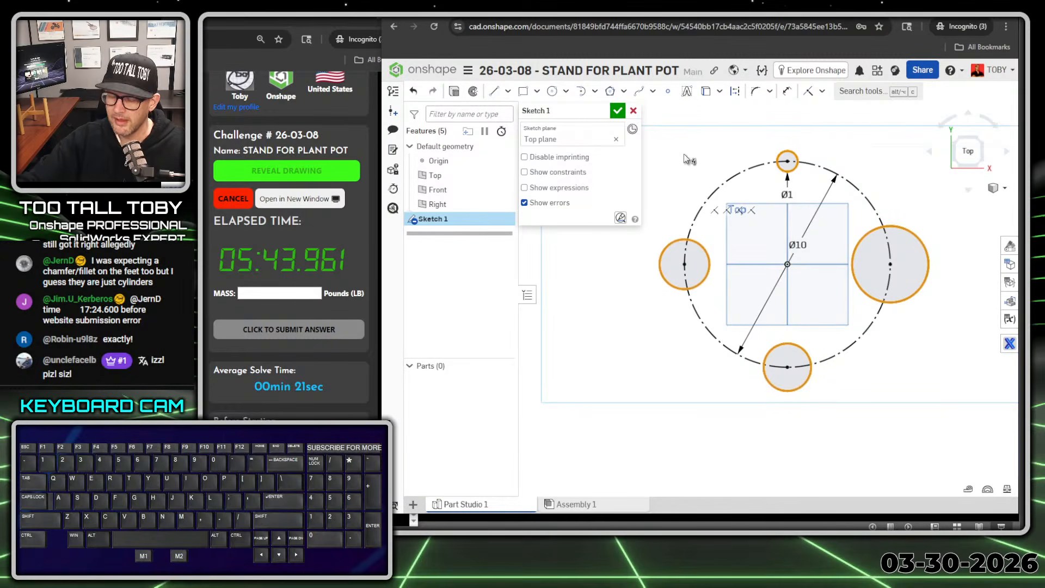
key("e")
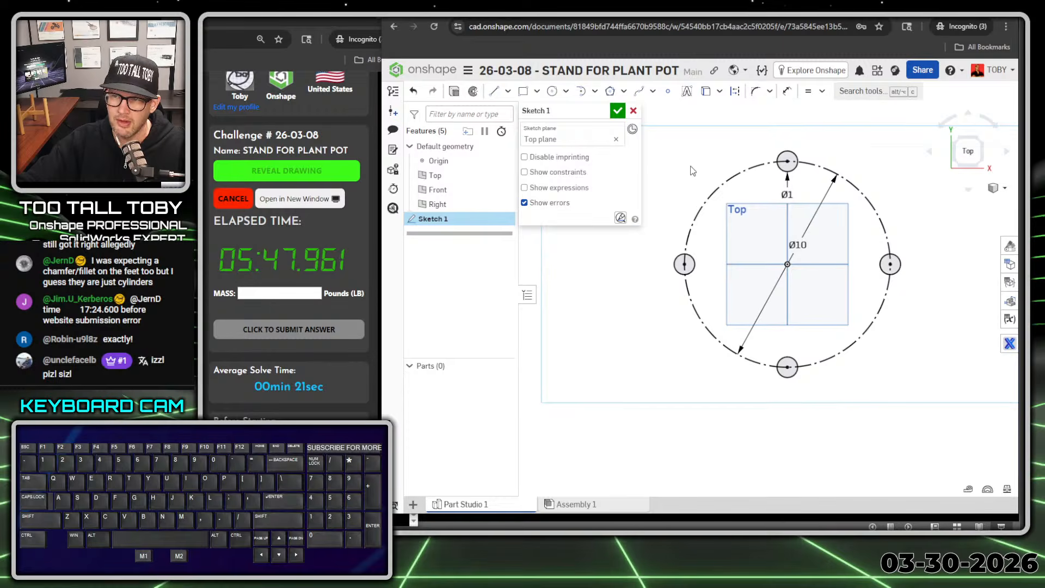
Step: Extrude the faces of the four-circle sketch as new solid parts with a blind depth of 7.25 in
key("s")
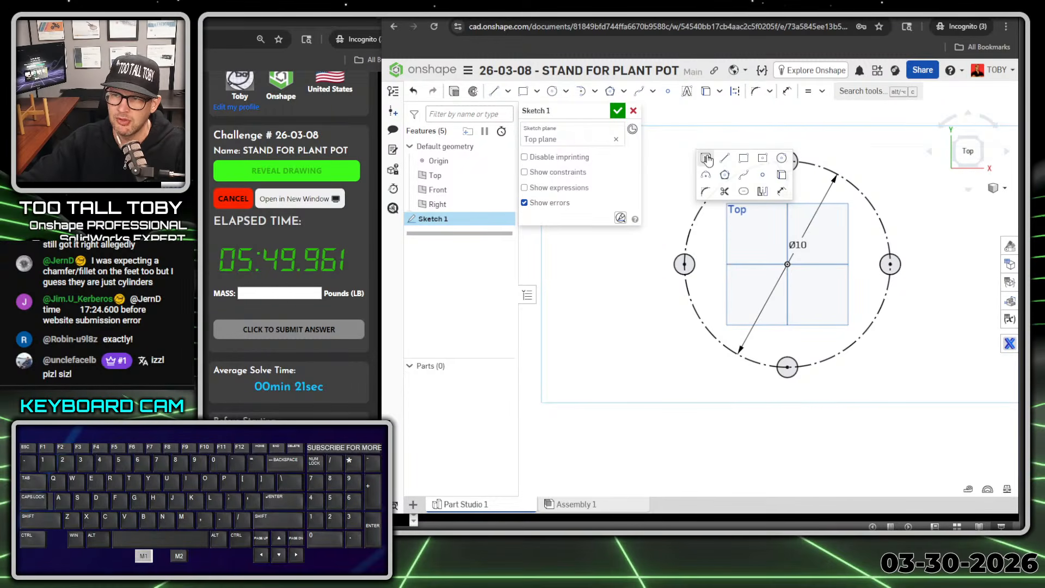
left_click(706, 158)
mouse_move(695, 457)
right_mouse_down()
mouse_move(701, 414)
mouse_move(676, 304)
right_mouse_up()
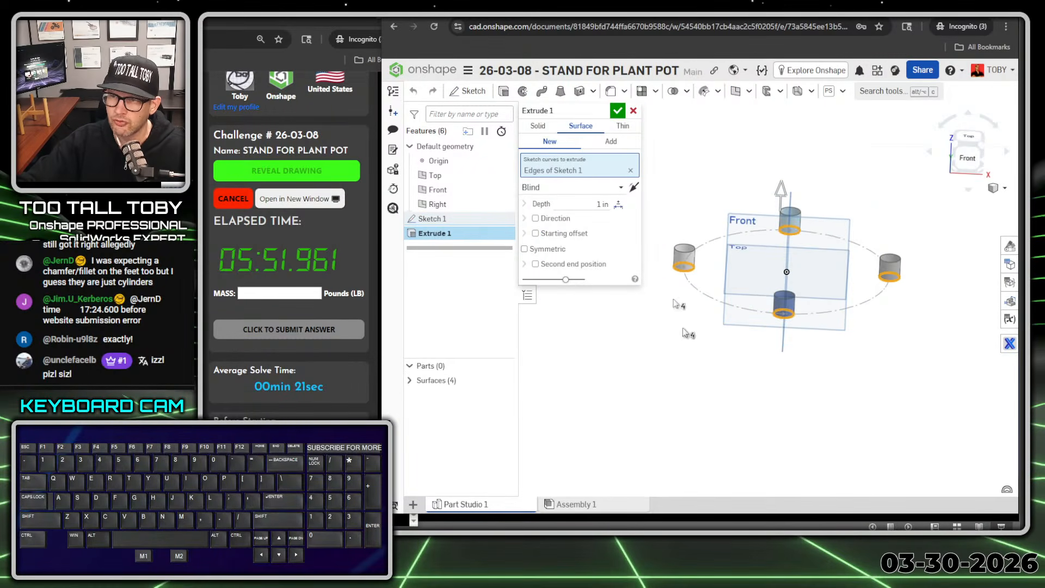
left_click(538, 126)
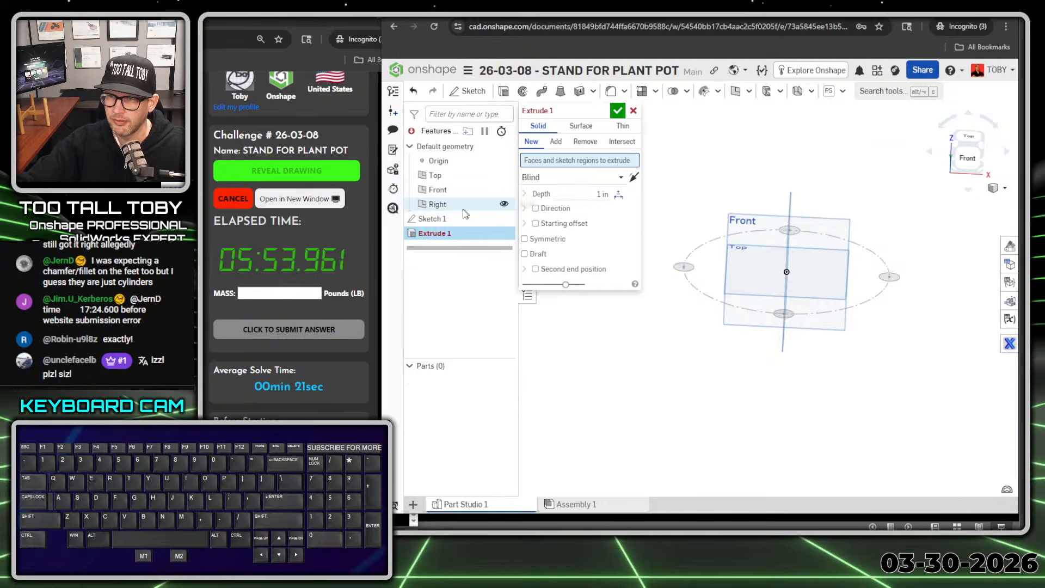
left_click(436, 220)
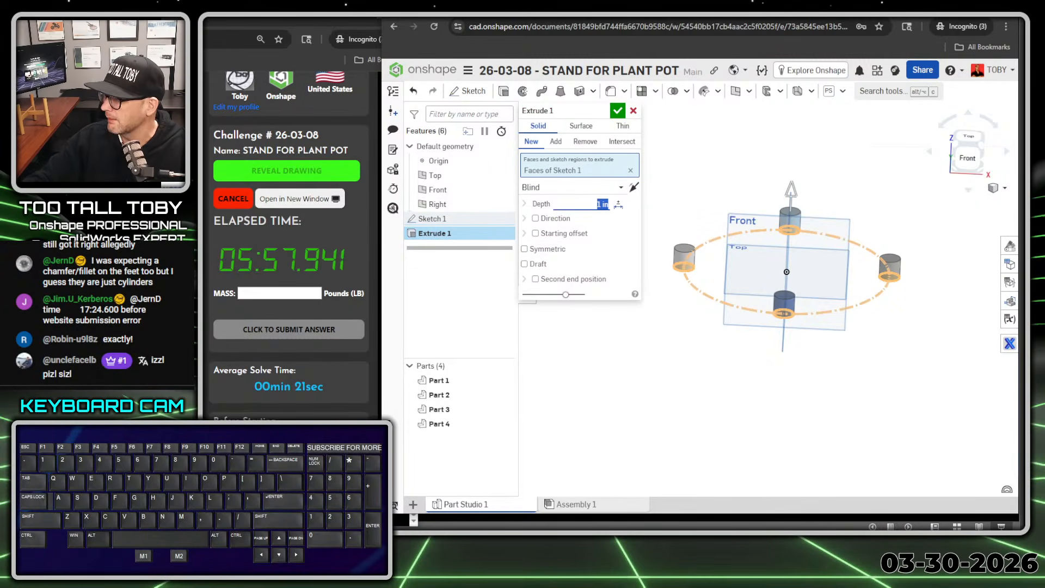
type("7.25")
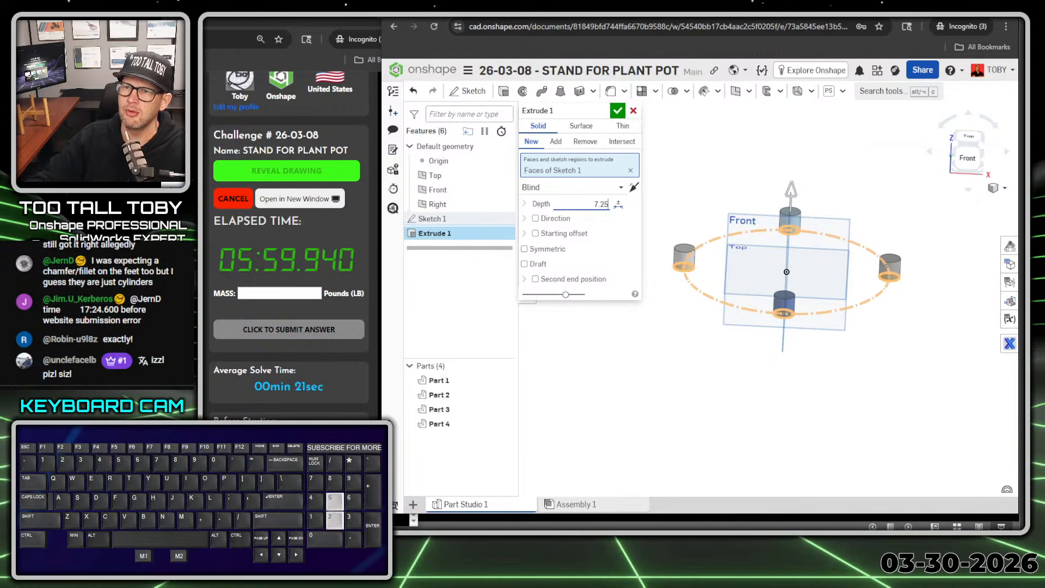
key("Return")
Step: Add a blind starting offset of 0.25 in to the leg extrusion and accept it
left_click(535, 233)
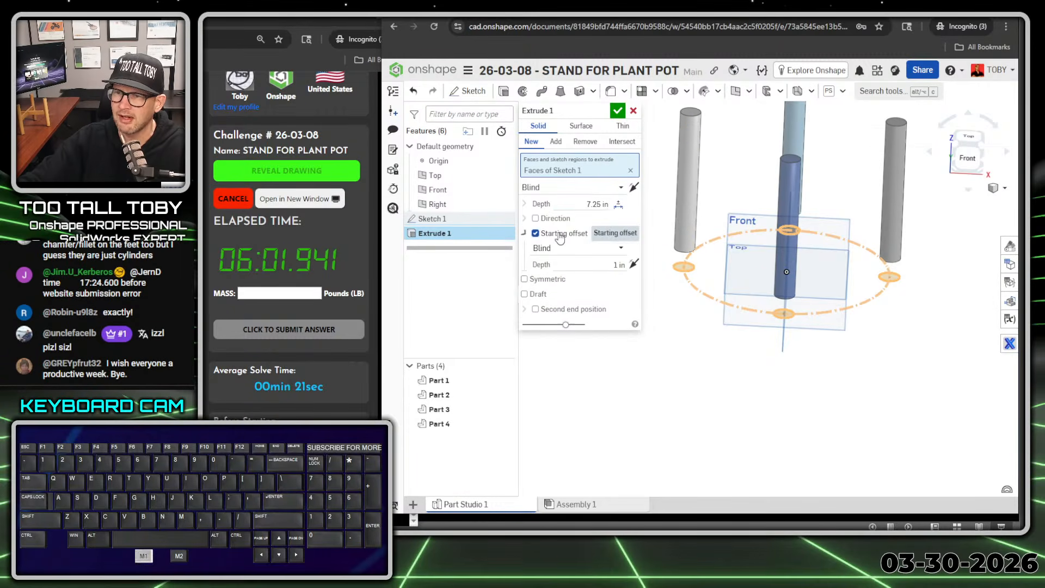
left_click(599, 265)
type("0.25")
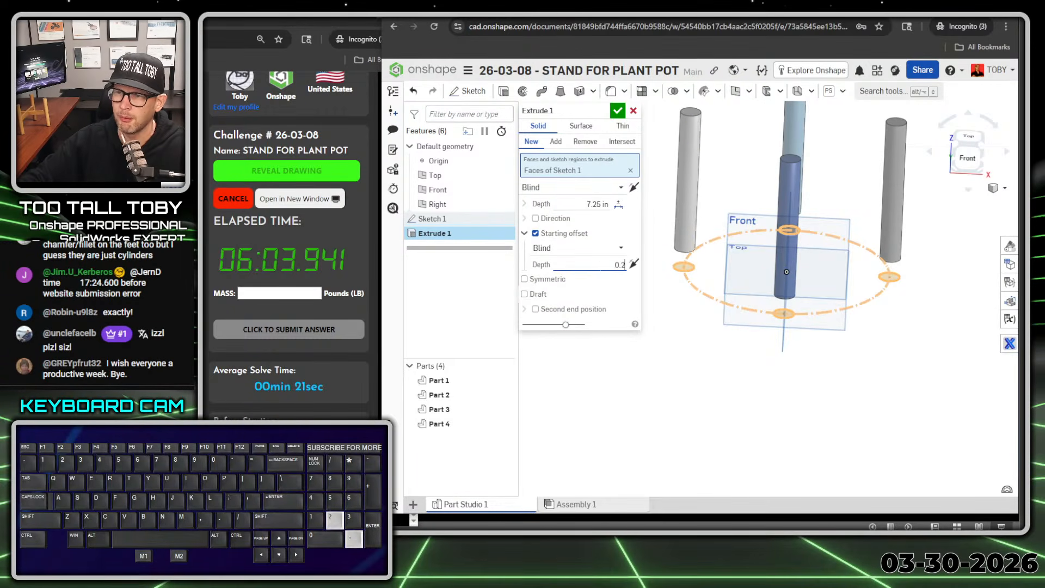
key("Return")
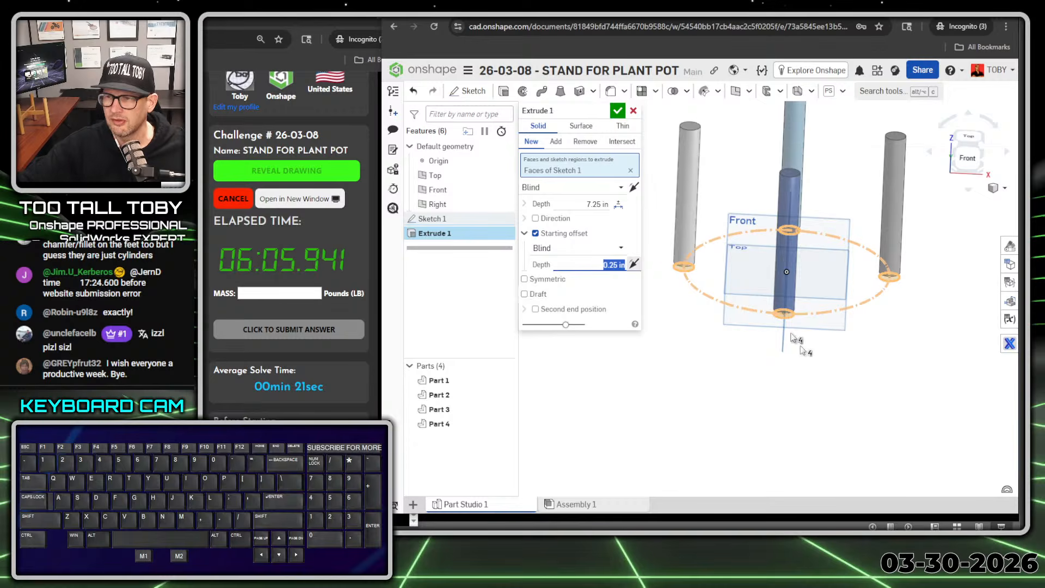
right_click_drag(770, 387, 773, 375)
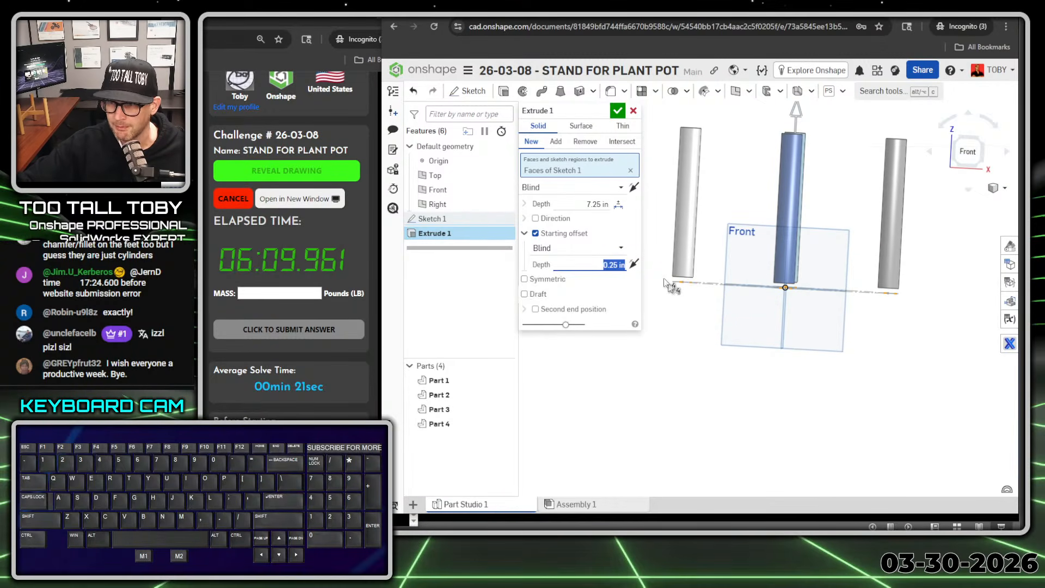
left_click(623, 111)
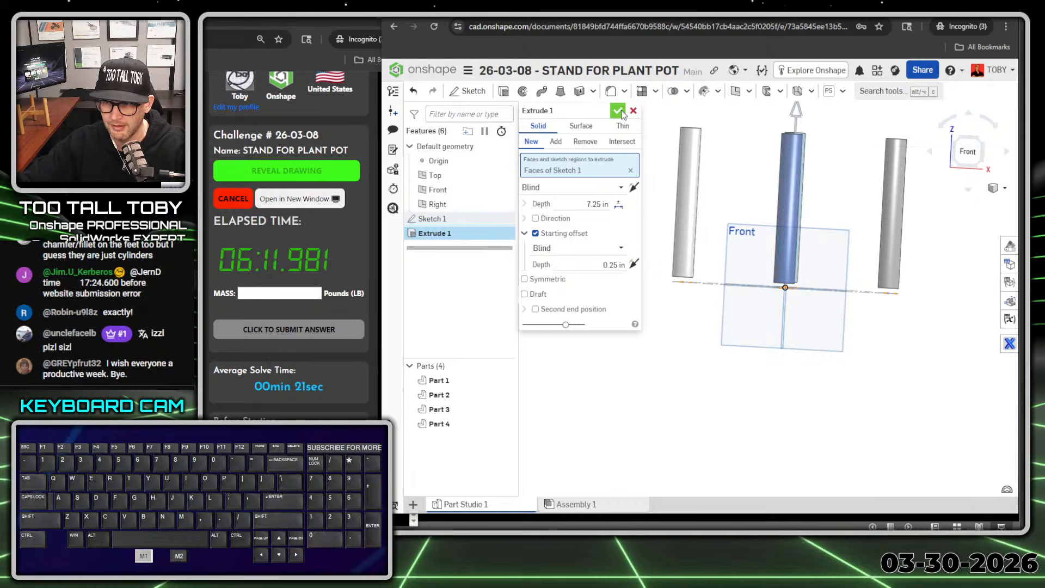
Step: Start a sketch on a leg's bottom face, viewed head-on, and draw a 0.9 in diameter circle concentric with that leg
right_click_drag(723, 371, 717, 327)
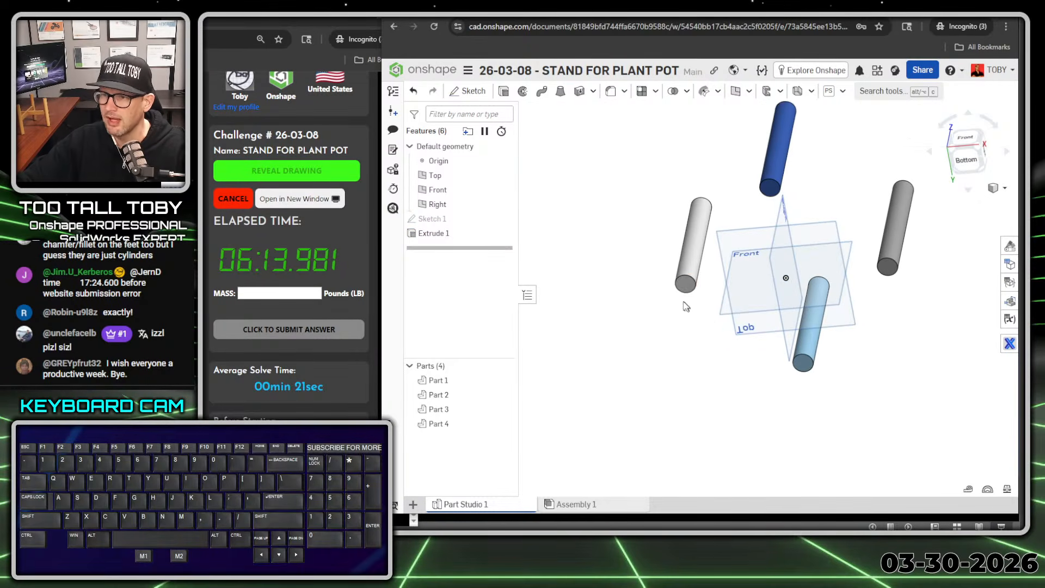
key("s")
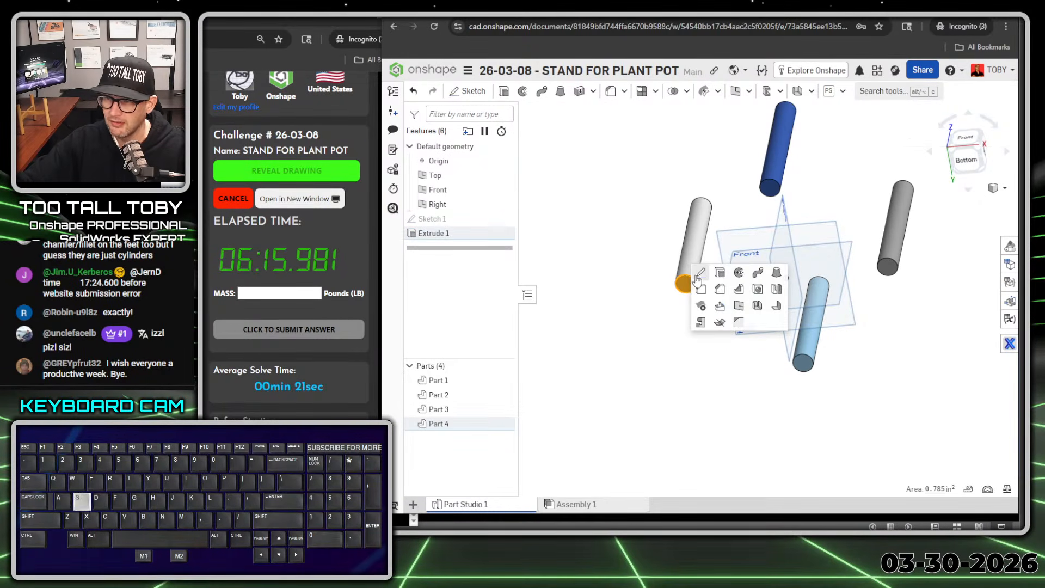
left_click(703, 276)
key("n")
key("s")
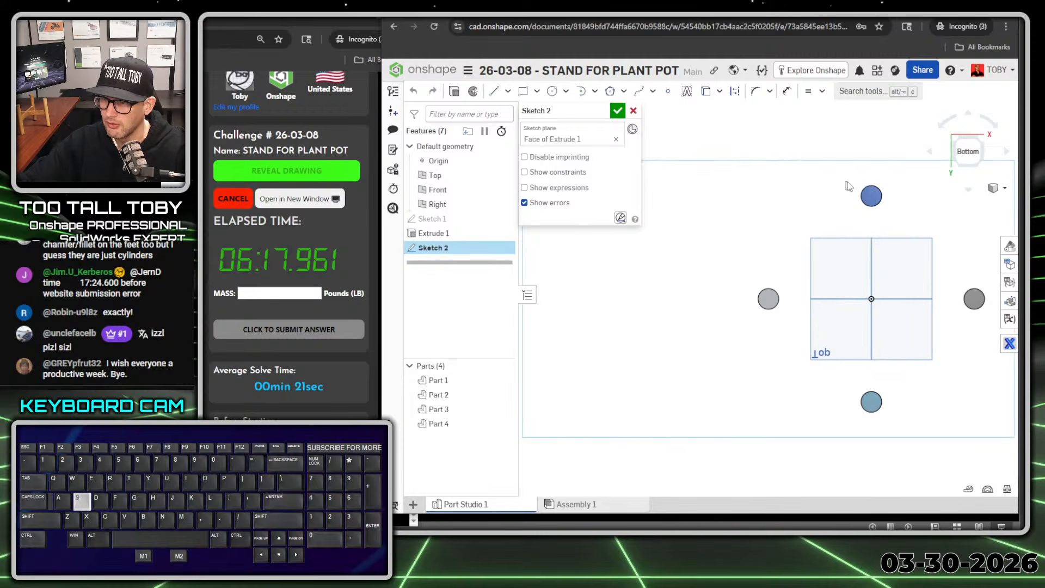
left_click(931, 171)
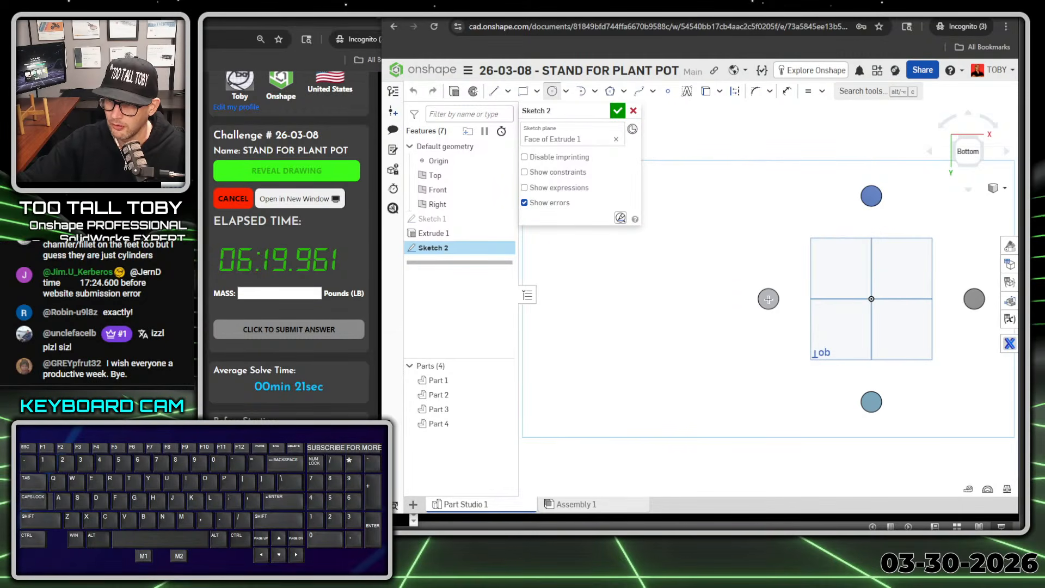
left_click(768, 298)
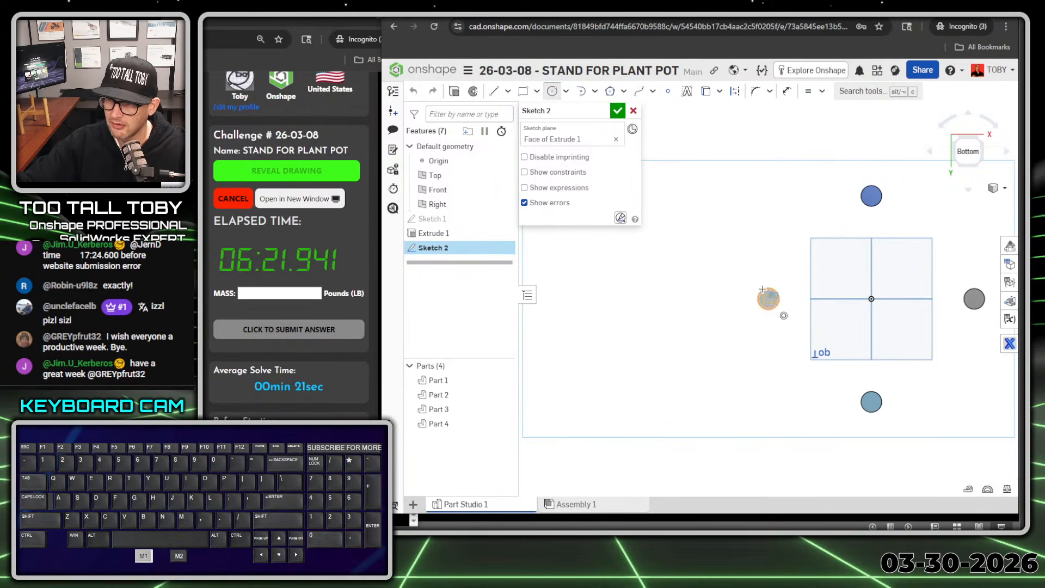
type("0.9")
key("Return")
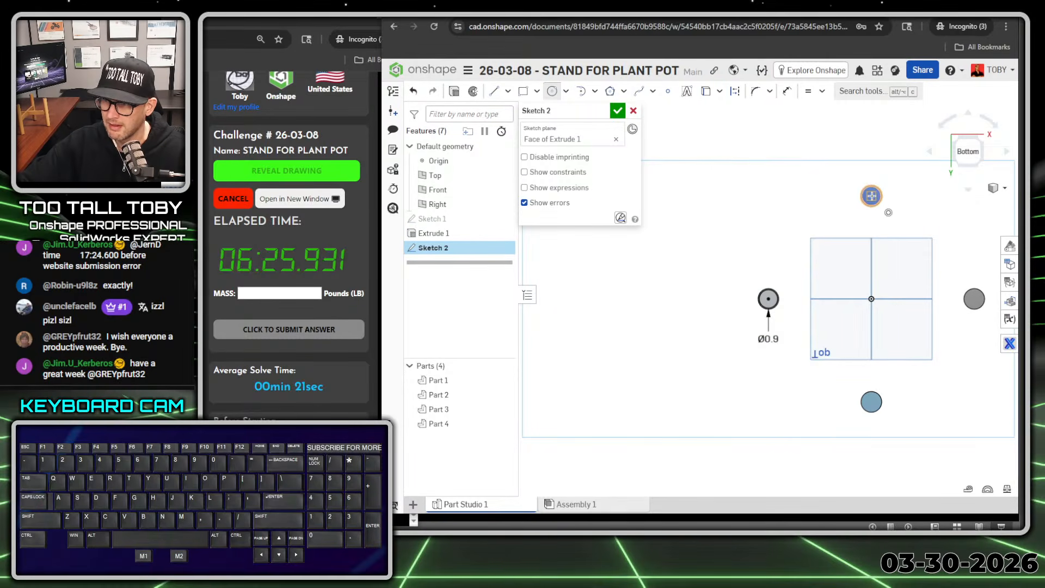
Step: Draw three more circles centred on the other legs' bottom faces, the first two about 2.8 in and 3.4 in across
left_click_drag(871, 196, 900, 205)
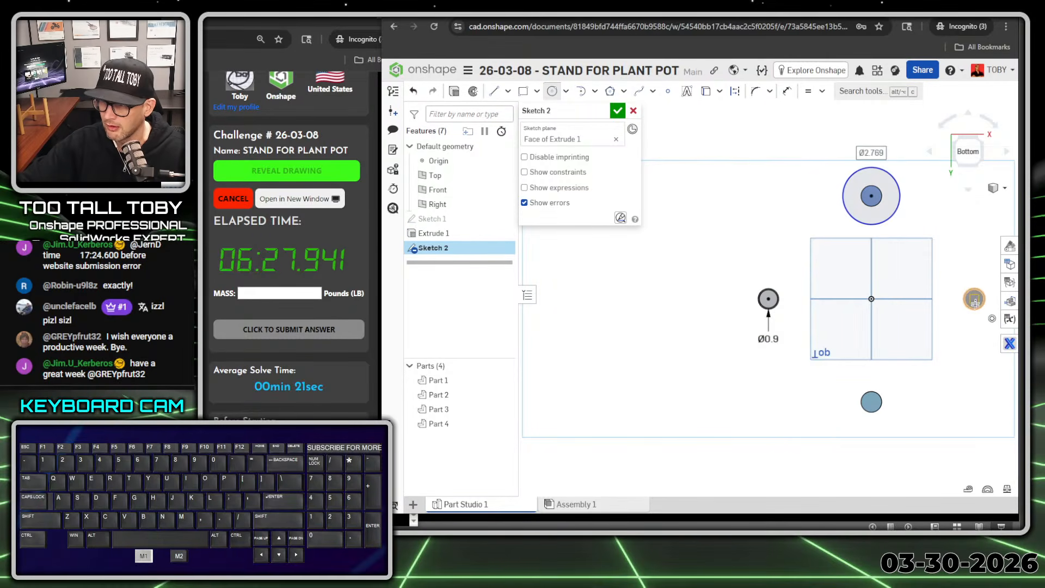
left_click_drag(975, 299, 999, 324)
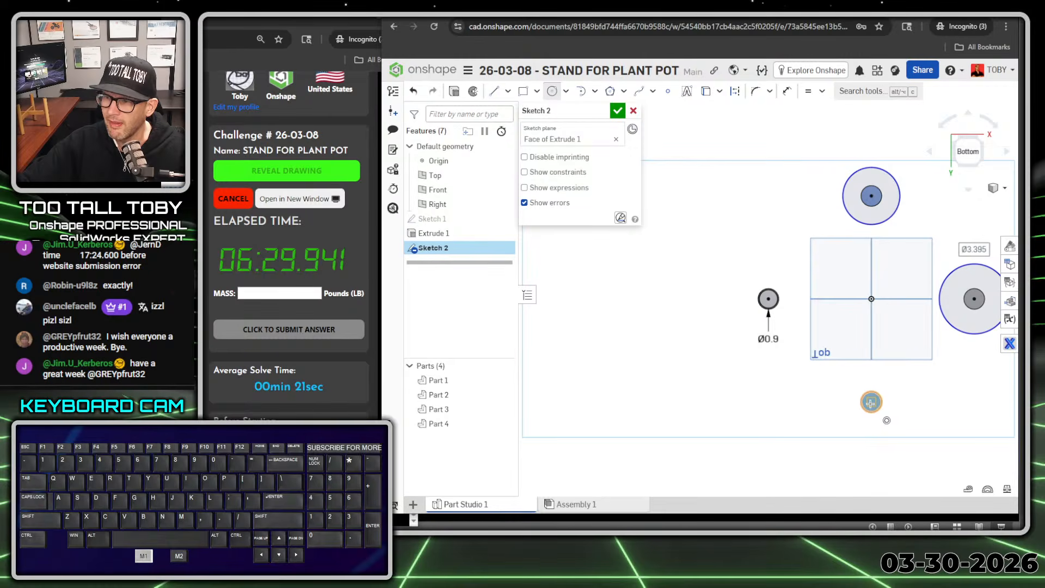
left_click_drag(871, 403, 899, 409)
scroll(896, 388, "down", 3)
key("Escape")
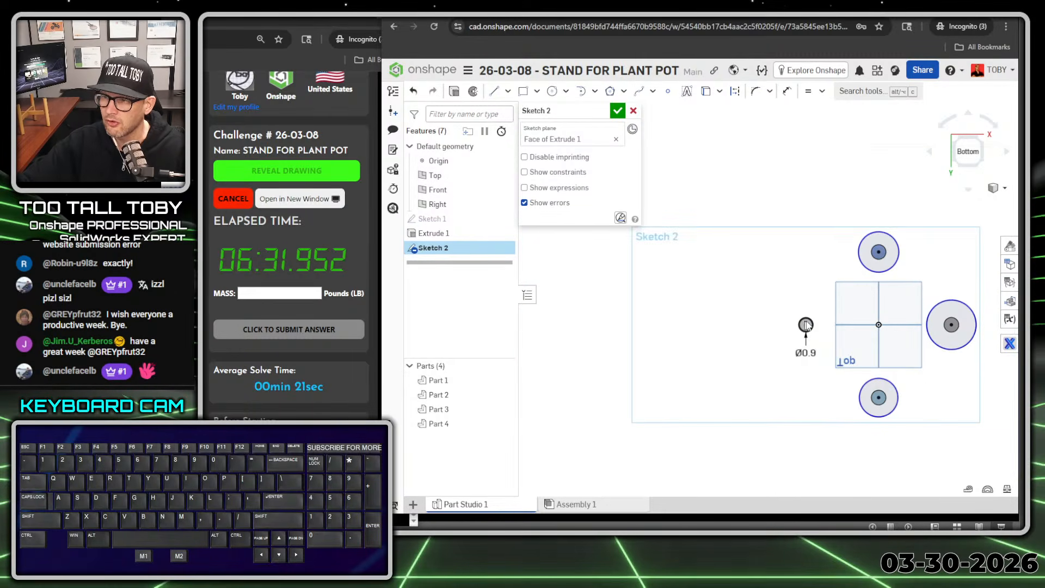
Step: Constrain the three larger circles equal to the 0.9 in circle
left_click(875, 271)
left_click(933, 312)
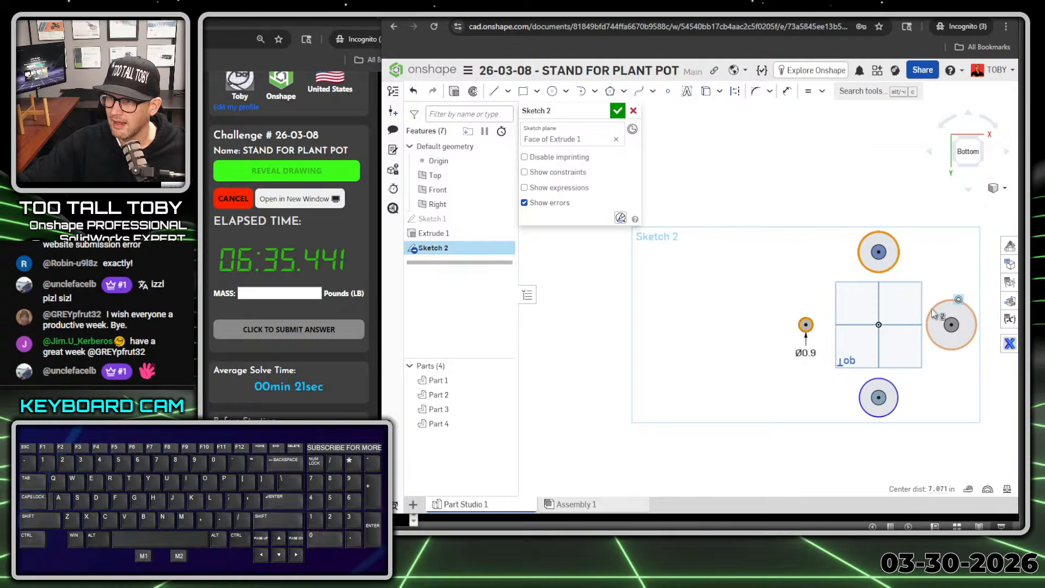
left_click(893, 391)
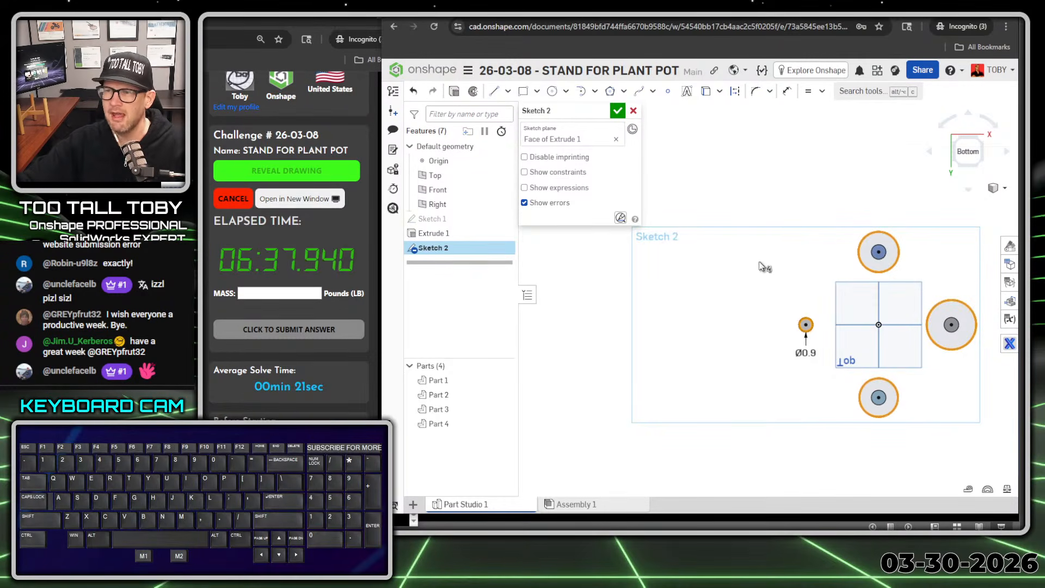
key("e")
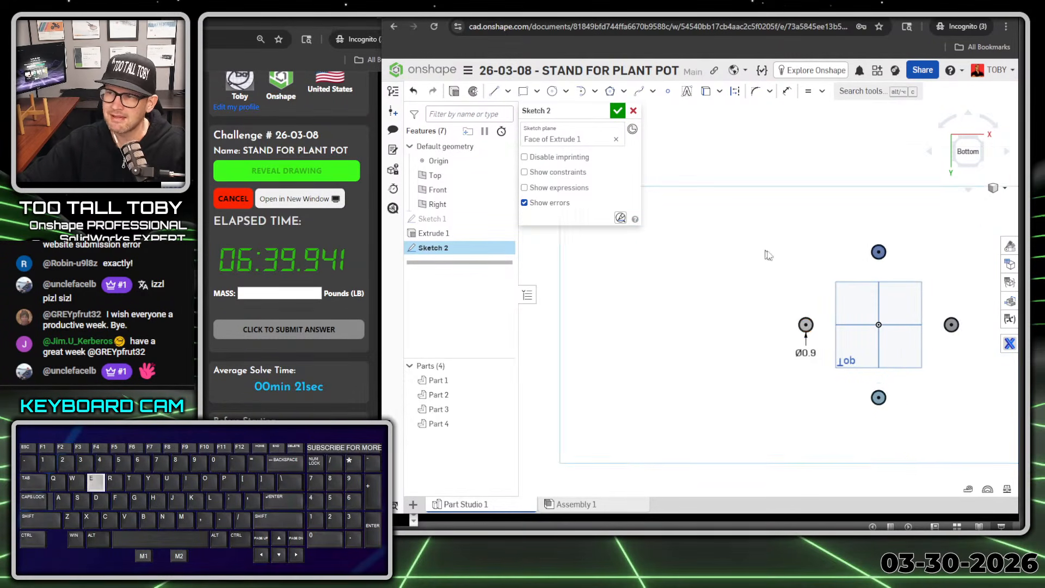
Step: Extrude the four 0.9 in circles as new solids with a blind depth of 0.25 in outward from the leg ends
mouse_move(844, 313)
right_mouse_down()
mouse_move(898, 354)
mouse_move(875, 361)
mouse_move(911, 339)
right_mouse_up()
scroll(911, 339, "up", 4)
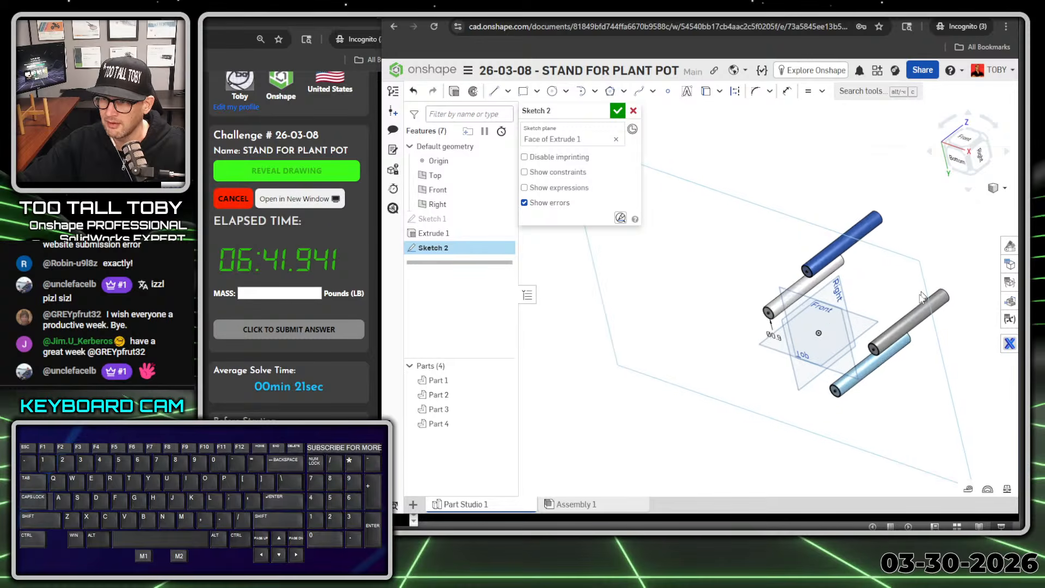
key("shift+e")
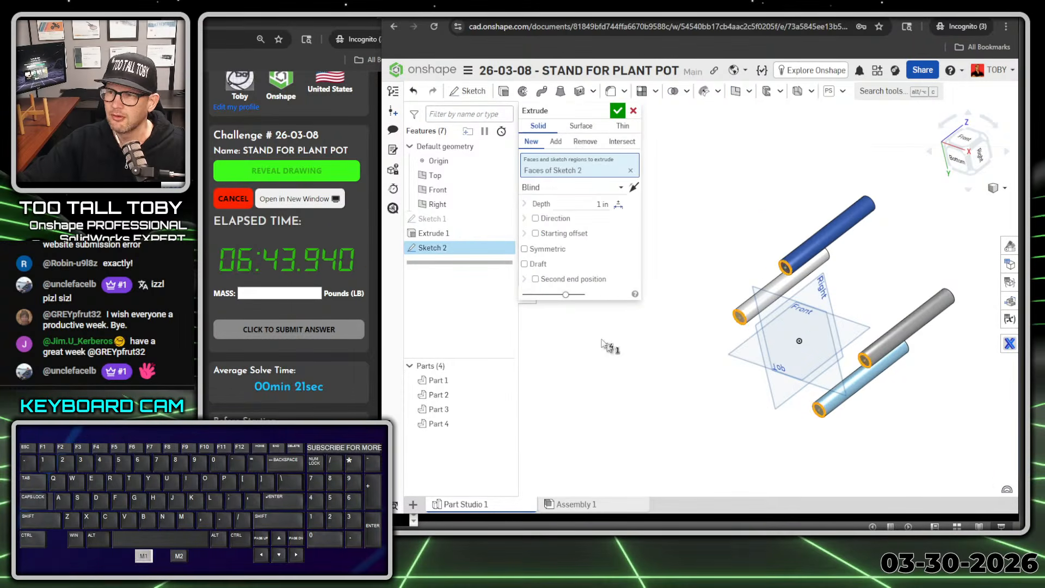
type("0.25")
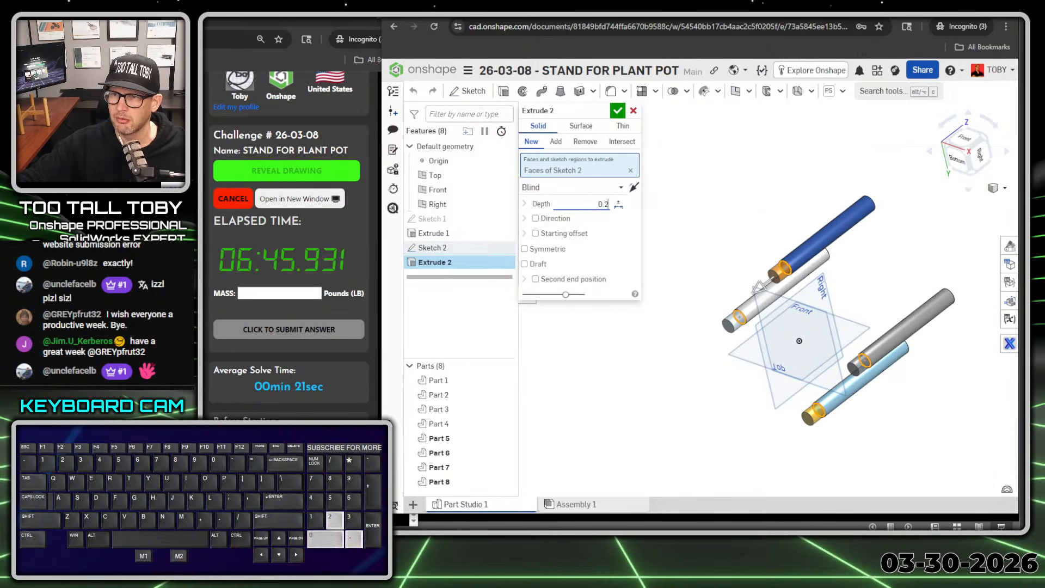
key("Return")
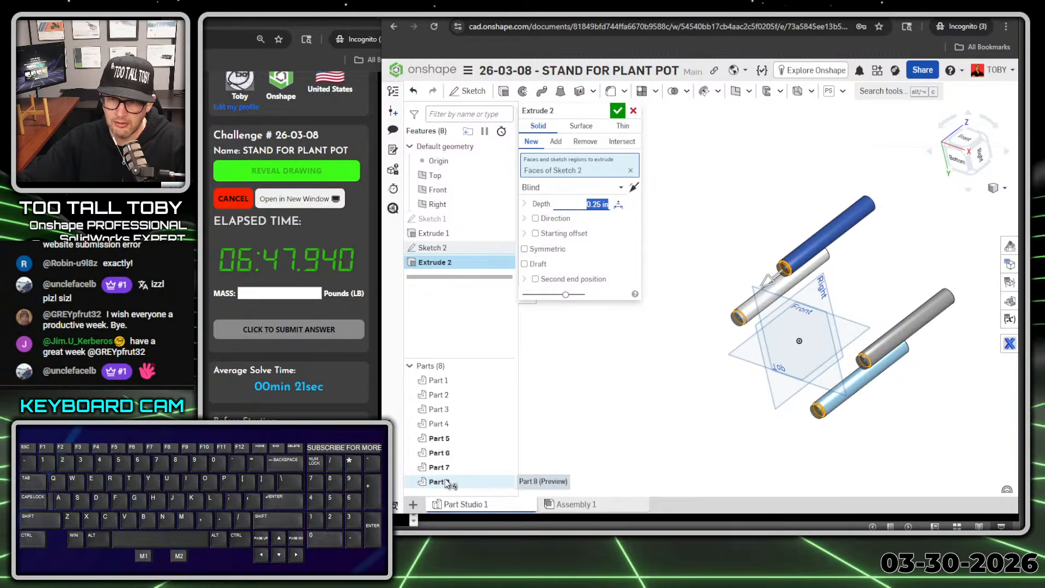
left_click_drag(551, 373, 658, 373, "ctrl+shift")
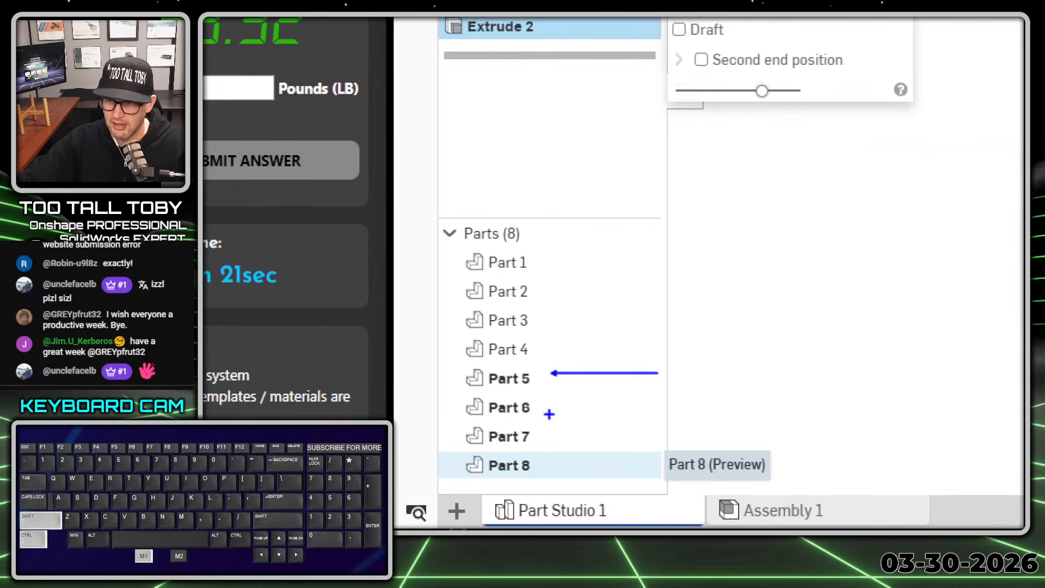
left_click_drag(551, 406, 646, 419, "ctrl+shift")
left_click_drag(549, 437, 624, 439, "ctrl+shift")
left_click_drag(558, 464, 640, 467, "ctrl+shift")
right_click(640, 467)
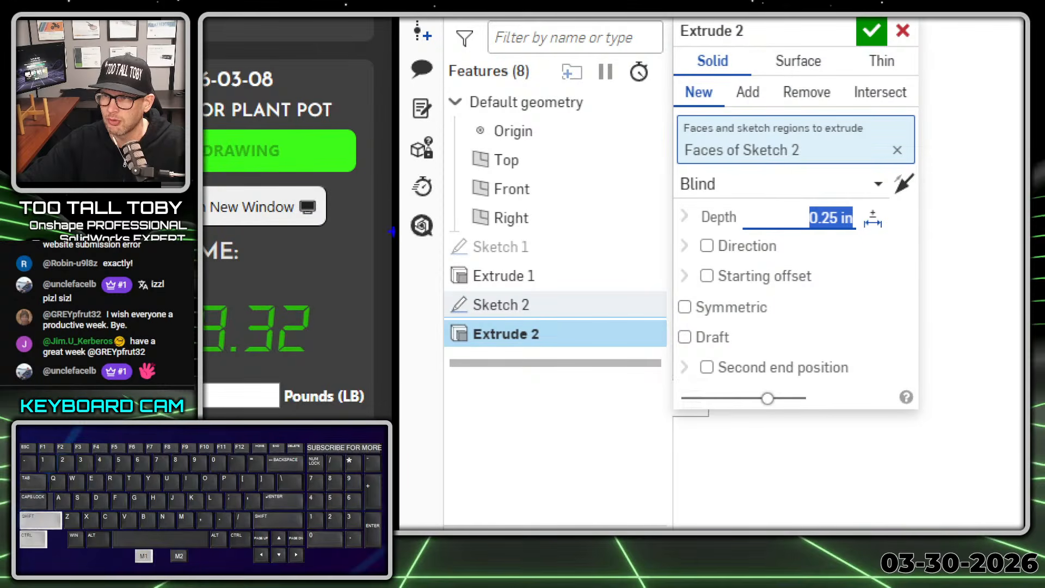
left_click_drag(684, 109, 649, 164, "ctrl+shift")
left_click_drag(741, 102, 698, 157, "ctrl+shift")
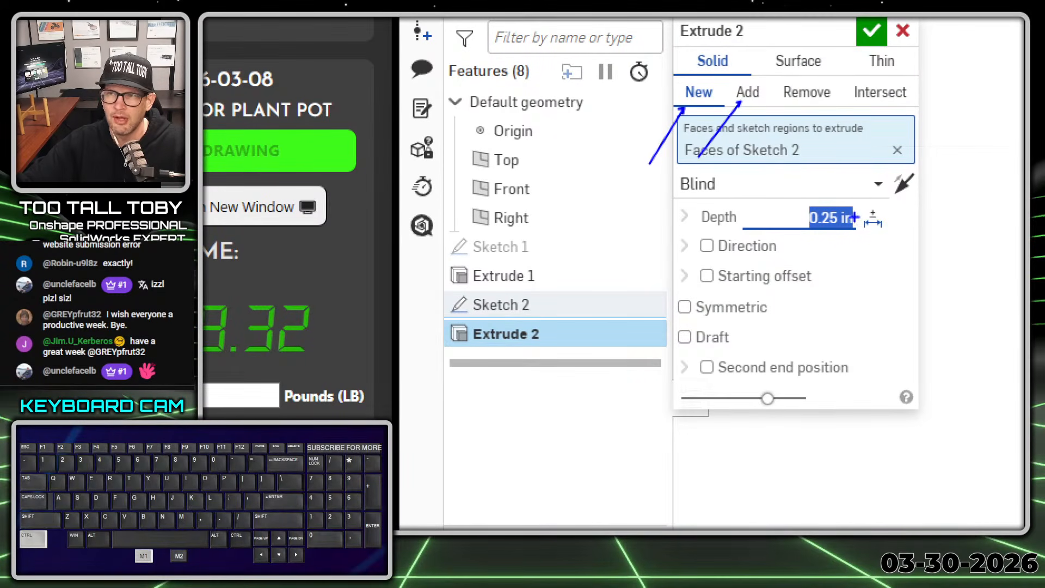
key("alt+1")
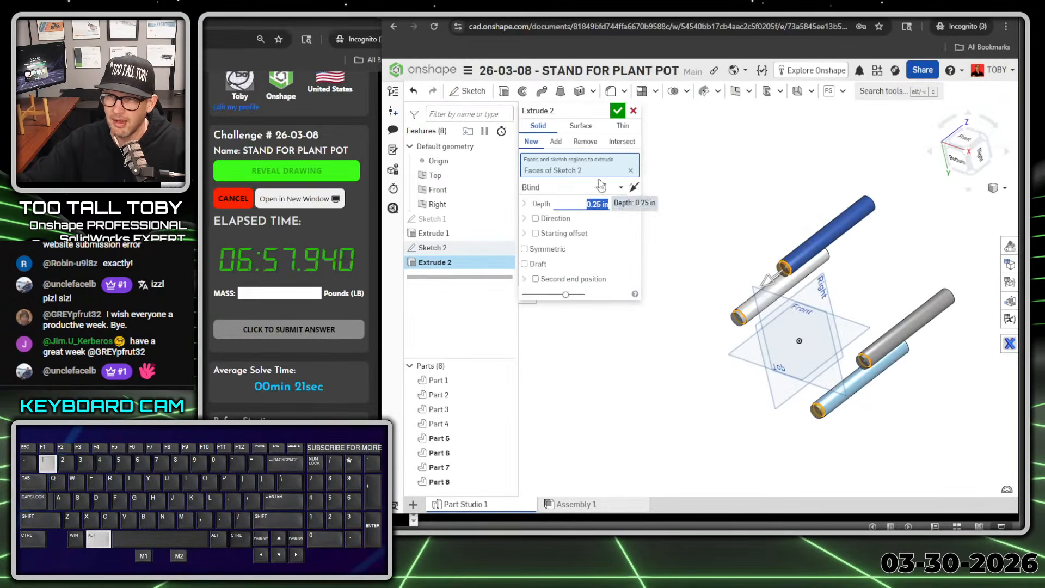
Step: Accept the foot extrusion with the New option so the feet are separate parts from the legs
left_click(618, 111)
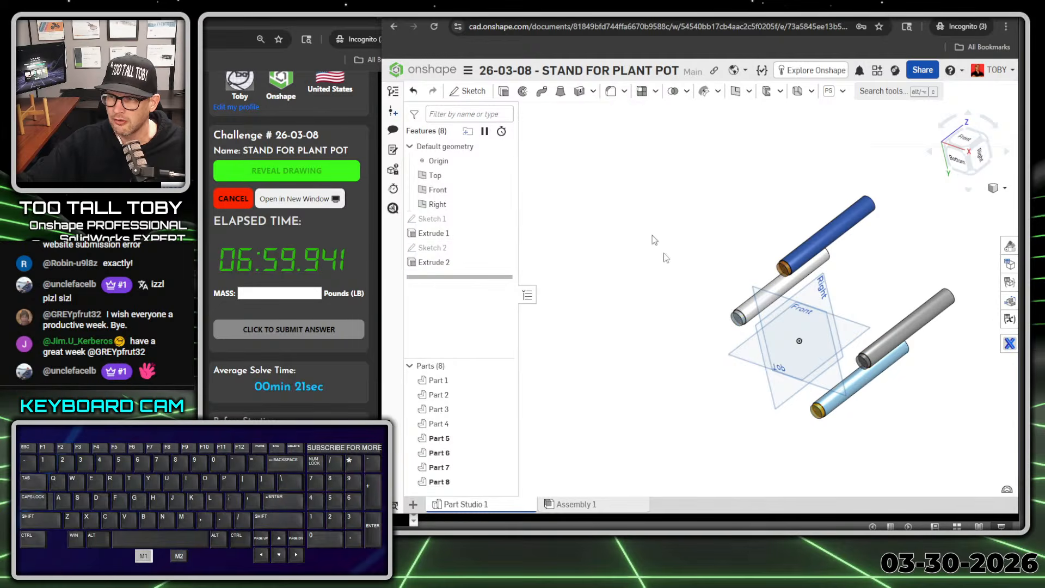
Step: Chamfer the top outer edges of all four legs with a distance of 0.060 in at 45 deg
right_click_drag(666, 212, 631, 258)
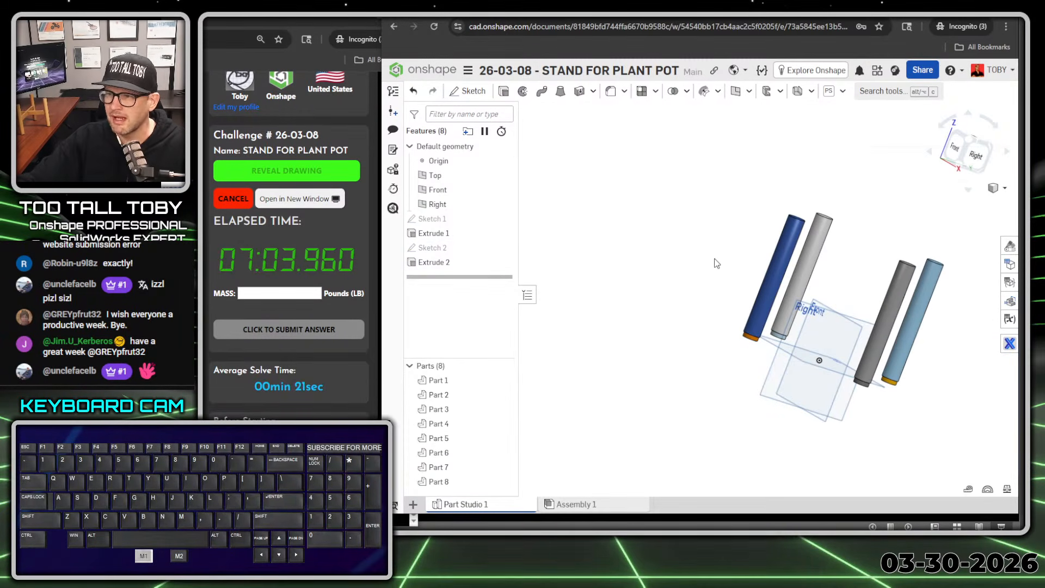
right_click_drag(763, 189, 751, 196)
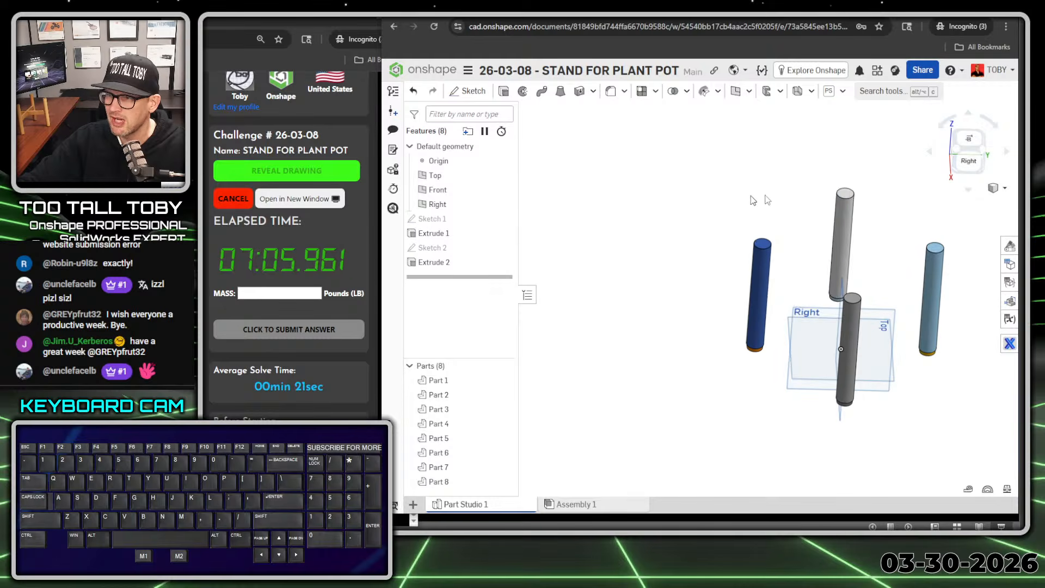
left_click(724, 168)
key("s")
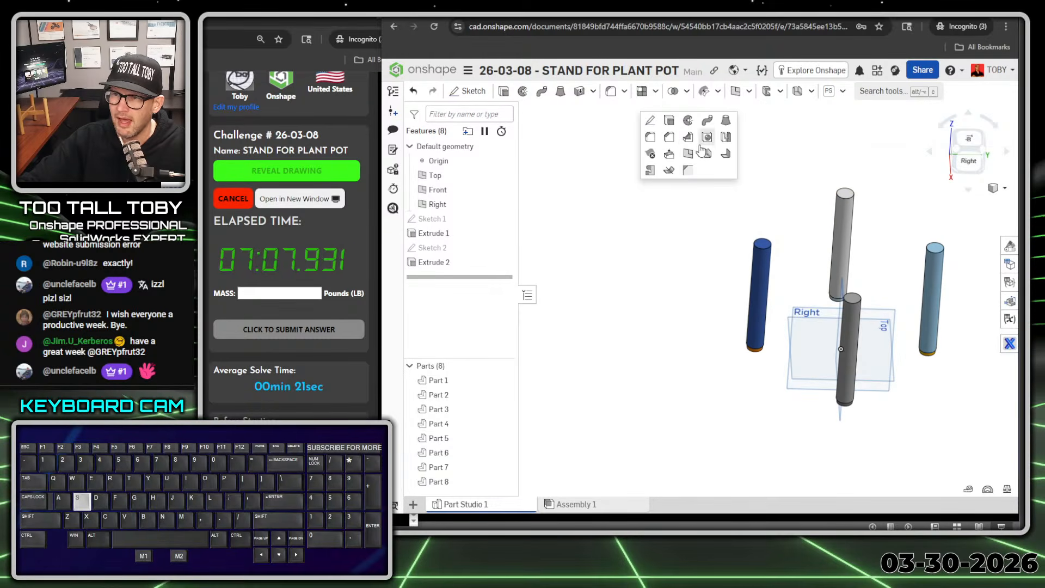
left_click(669, 140)
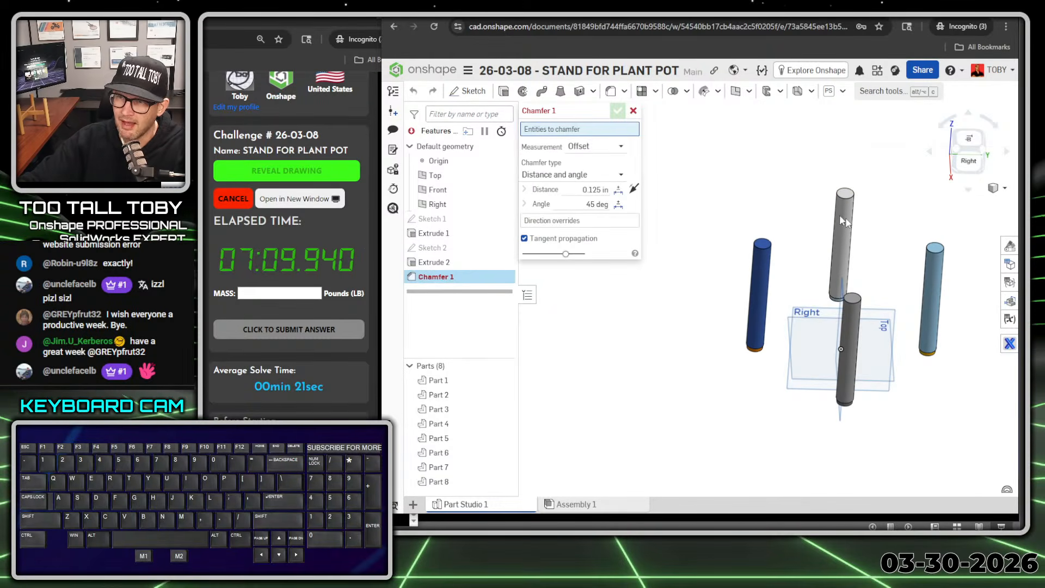
left_click(849, 198)
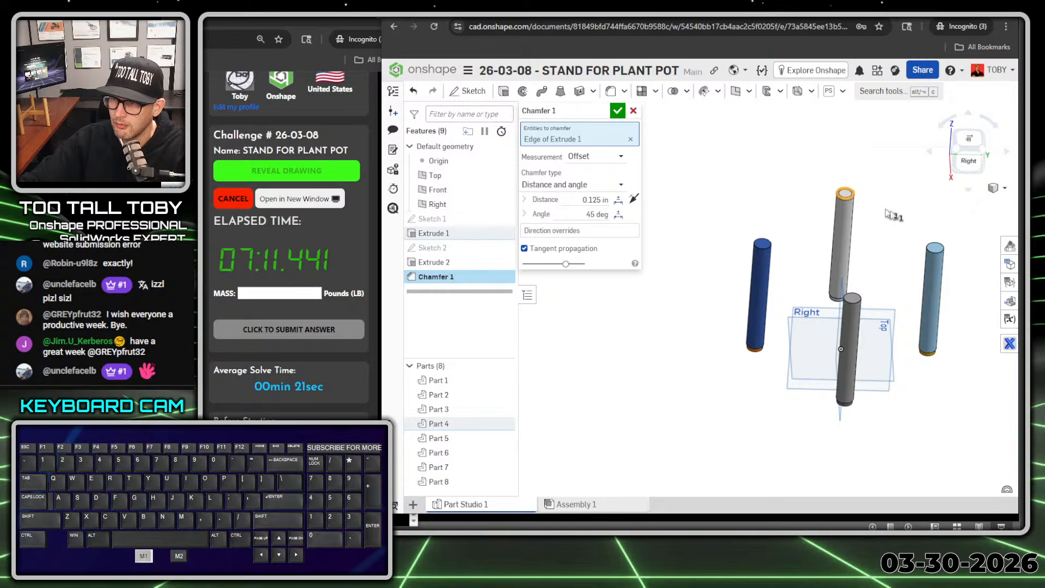
left_click(934, 254)
left_click(853, 299)
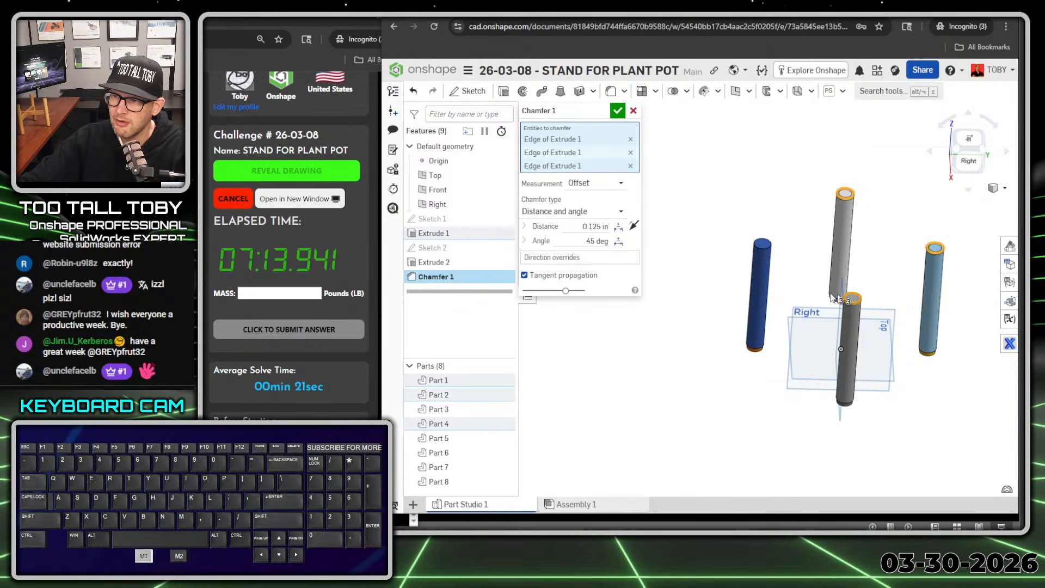
left_click(767, 245)
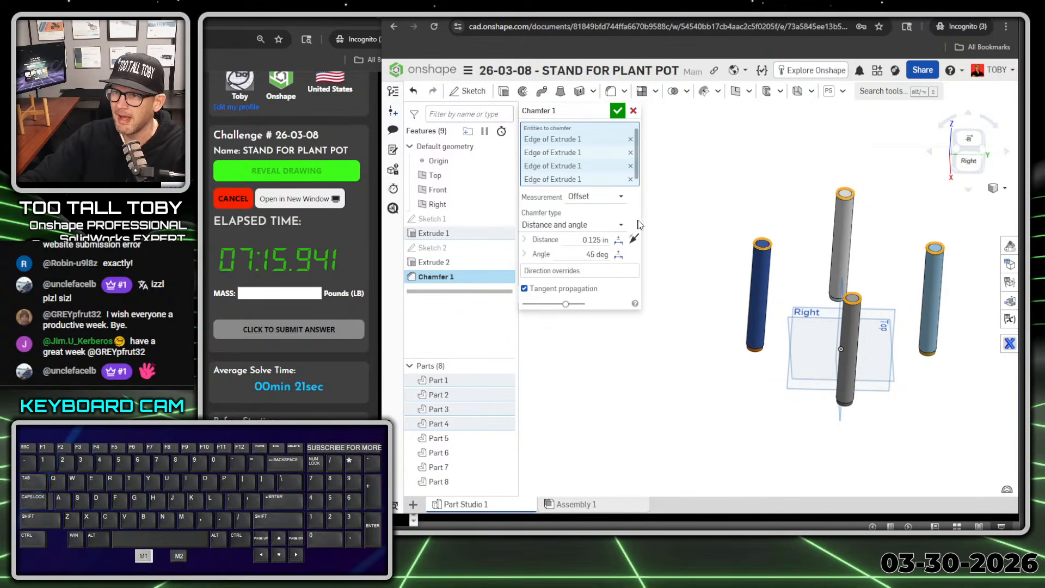
left_click(596, 240)
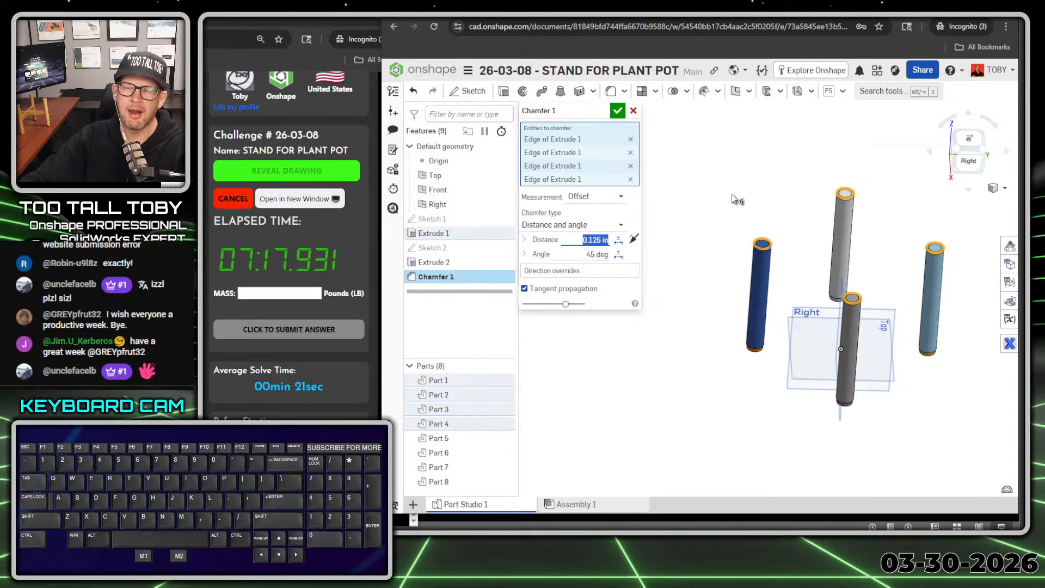
type("0.060")
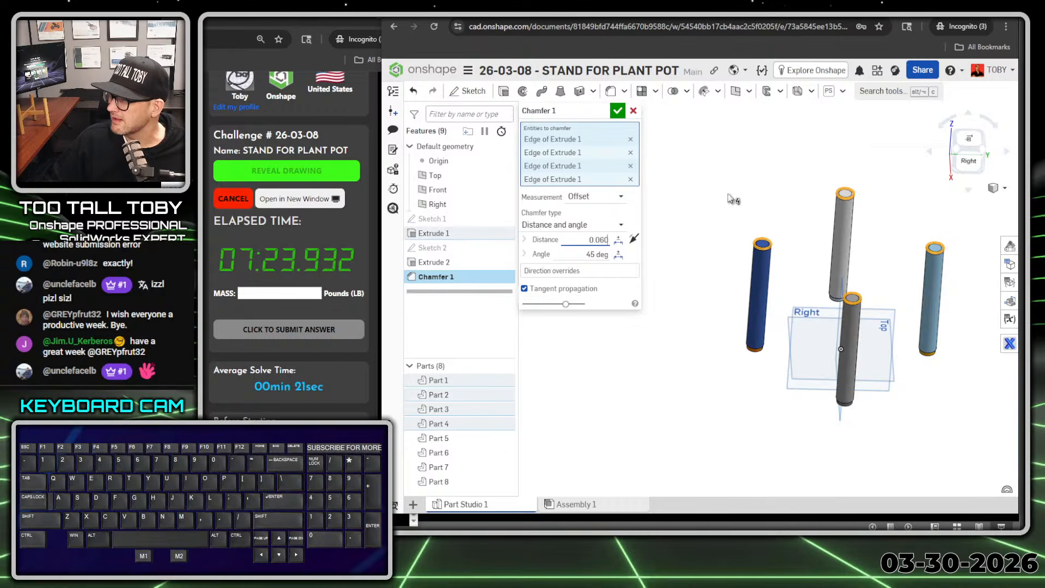
key("Return")
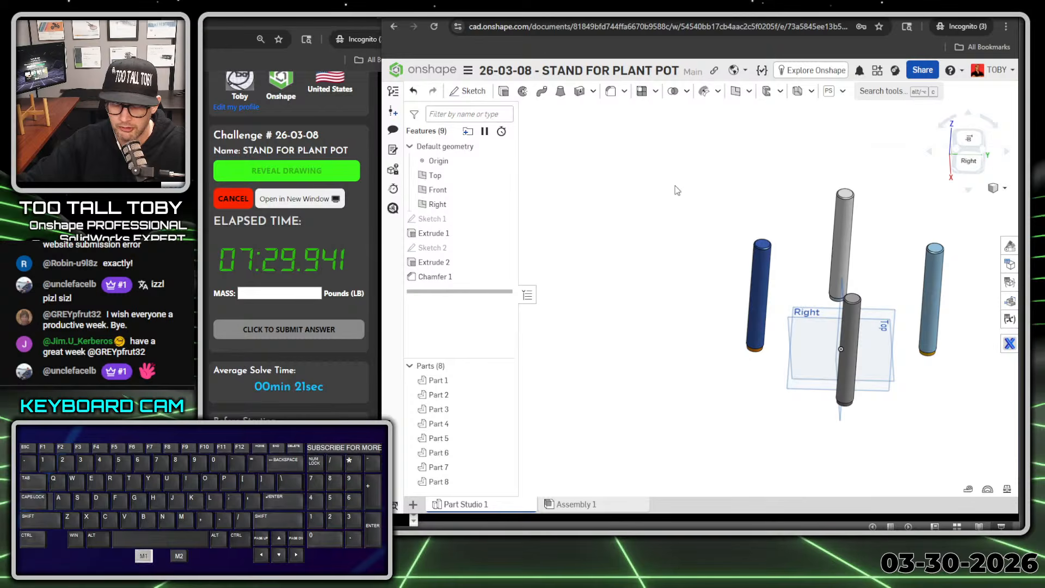
Step: Sketch a centre-point rectangle on the Front plane, directly above the origin and spanning the outer legs, about 9.9 in wide and 1.6 in high
key("shift+1")
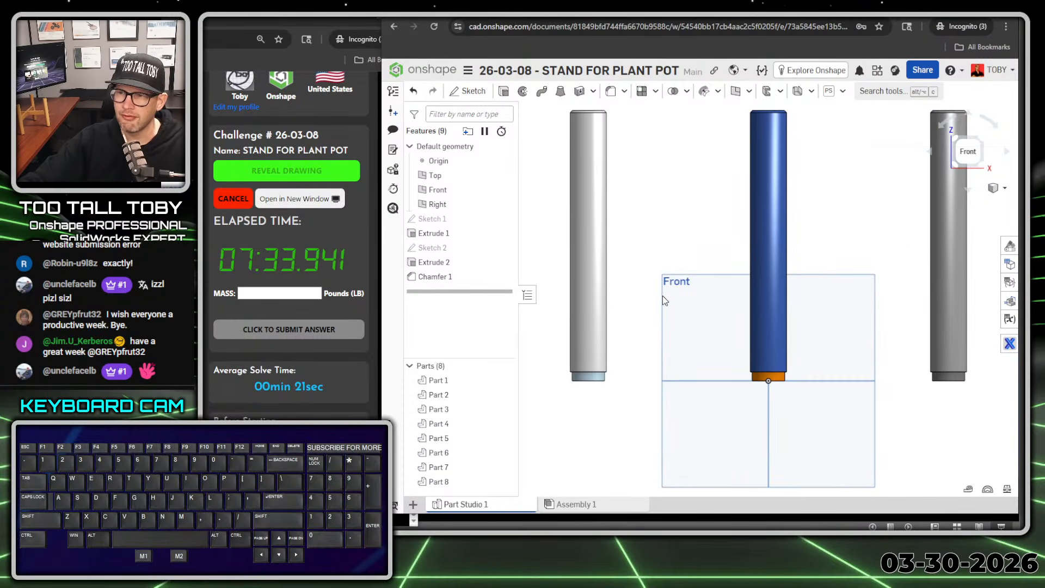
left_click(669, 283)
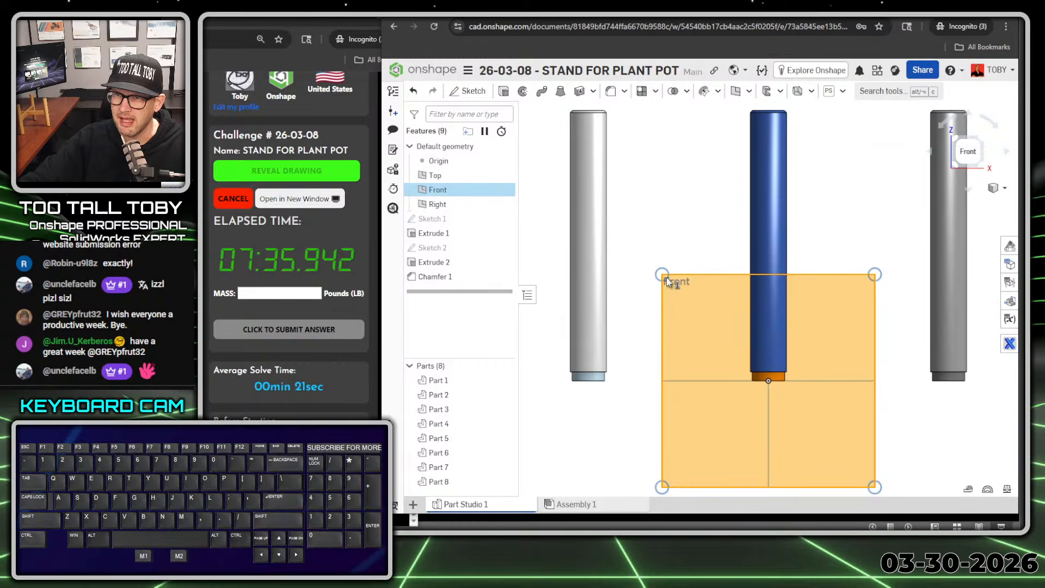
right_click(666, 278)
left_click(700, 284)
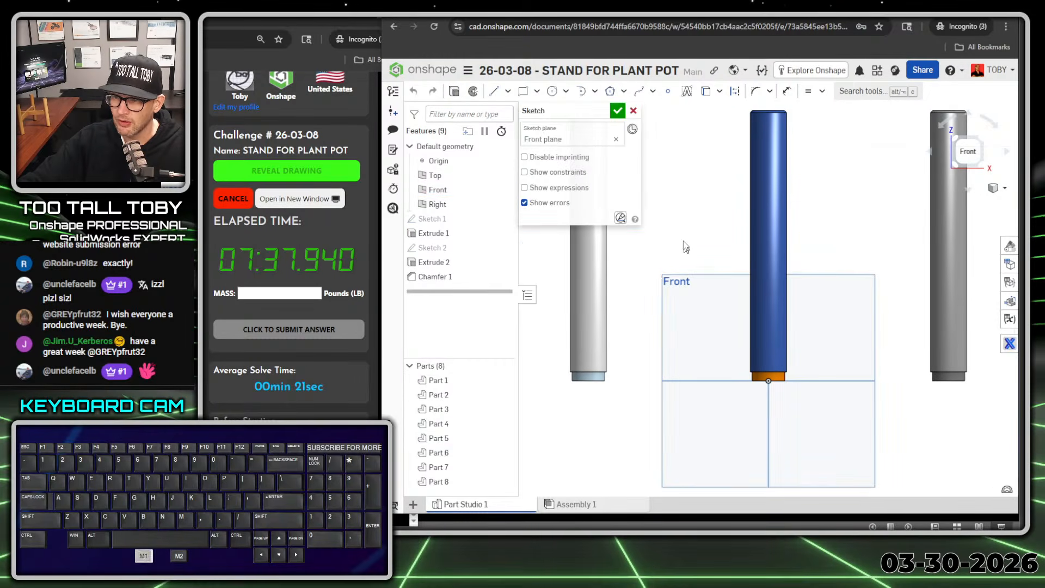
key("s")
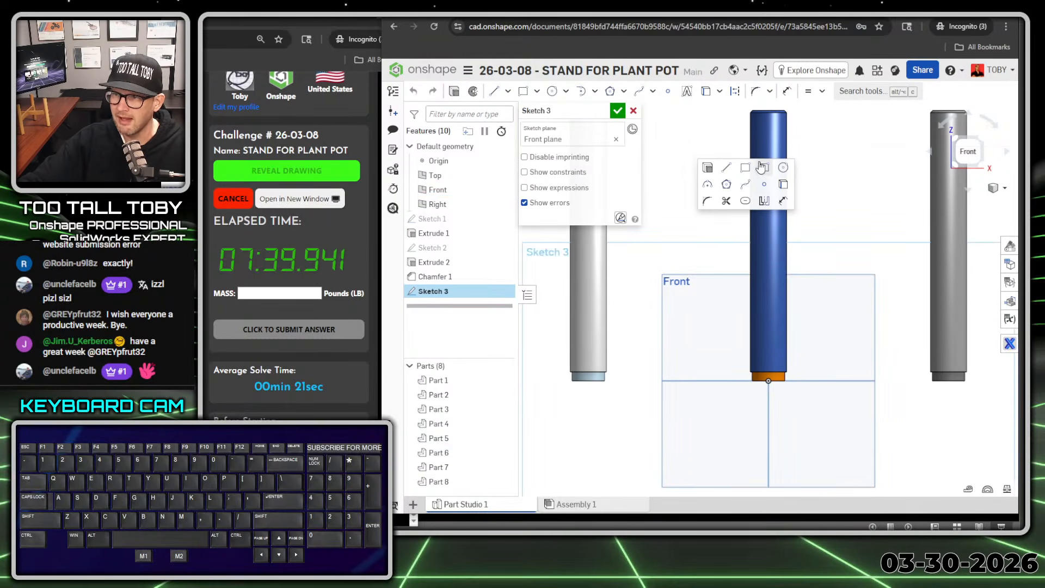
left_click(764, 168)
scroll(871, 287, "down", 2)
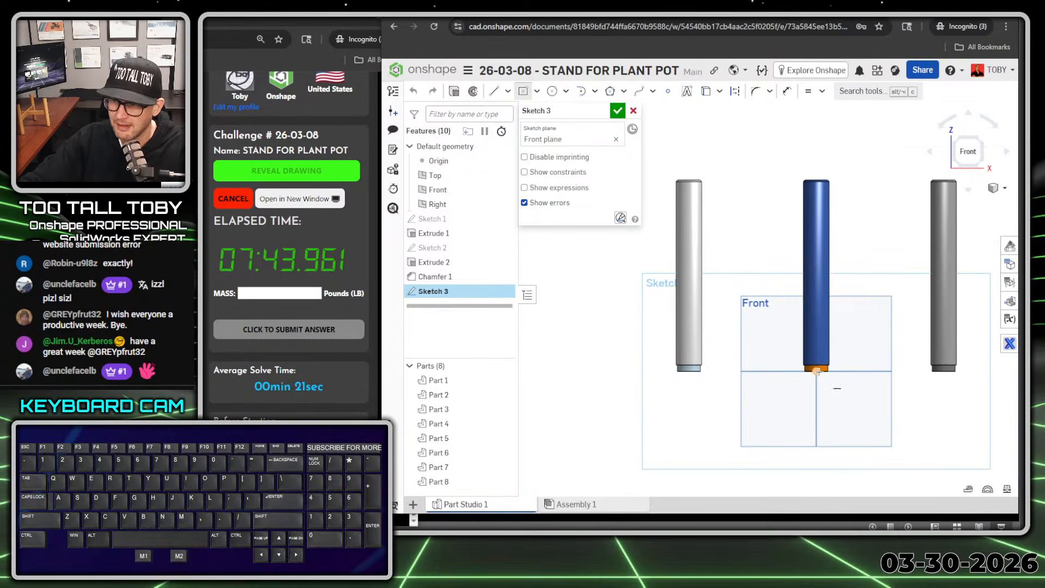
left_click(817, 257)
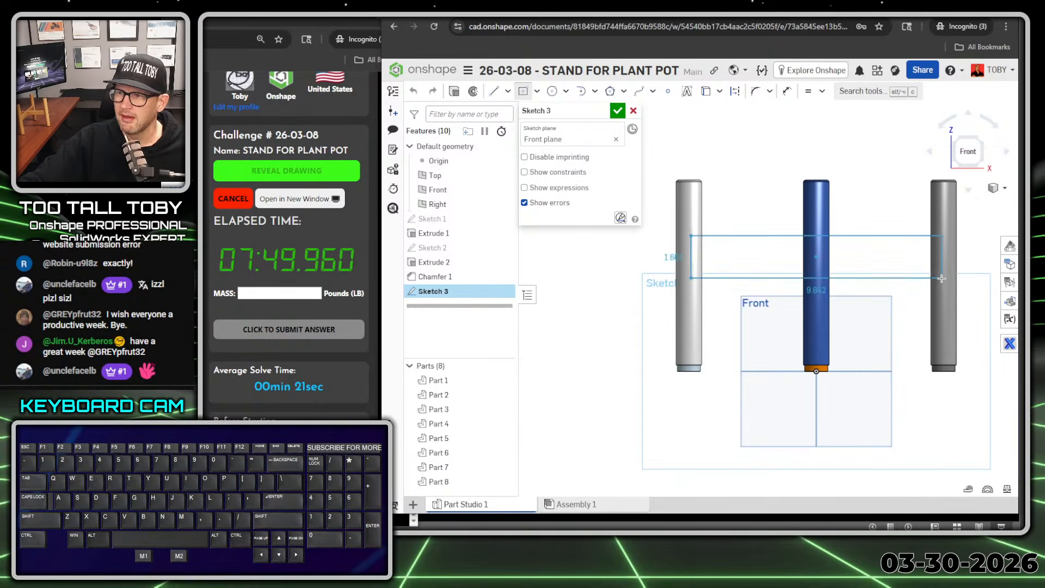
left_click(942, 277)
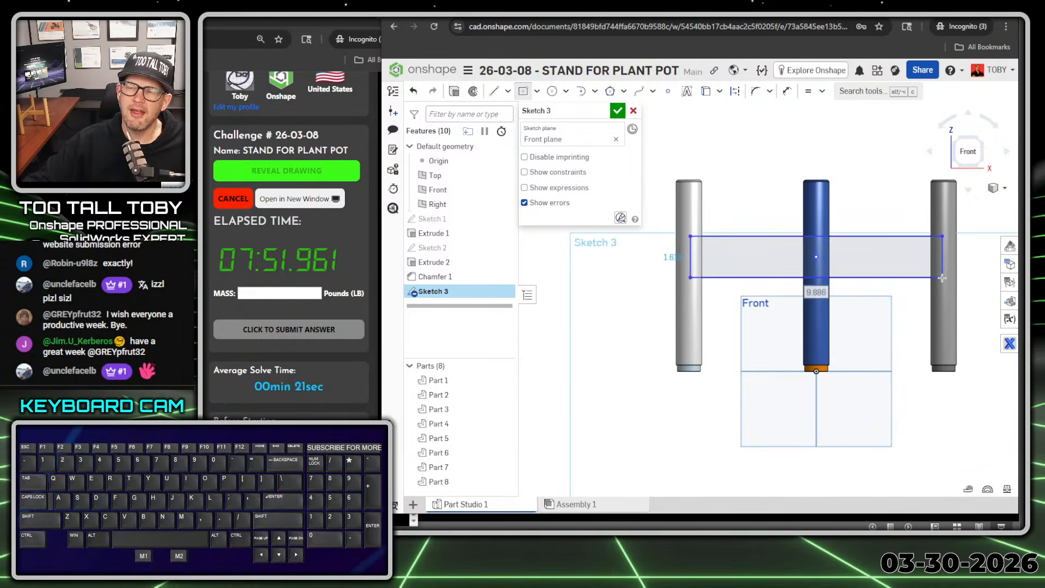
Step: Set the rectangle's width to 10 in and its height to 1 in
type("10")
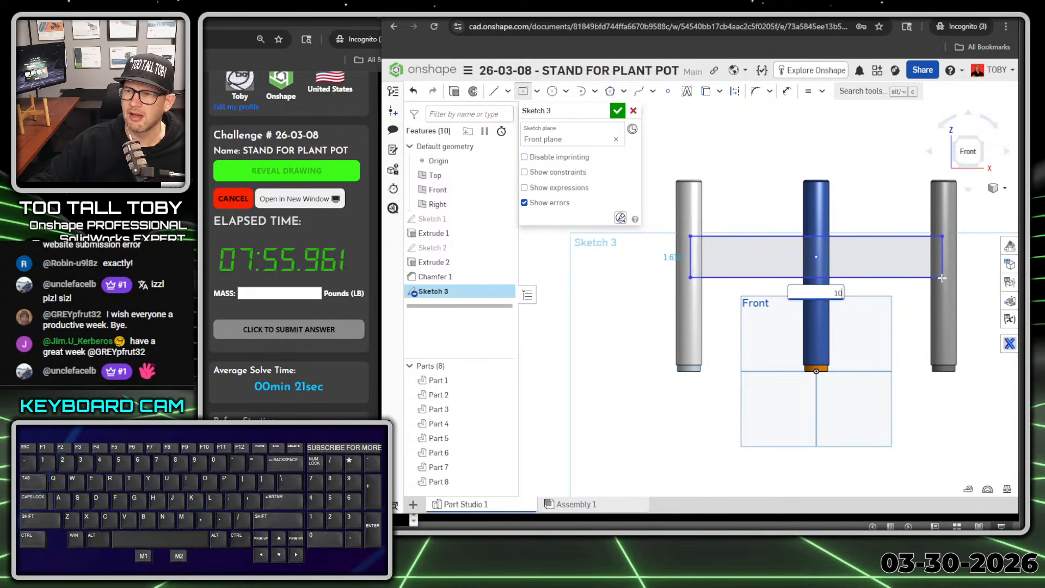
key("Return")
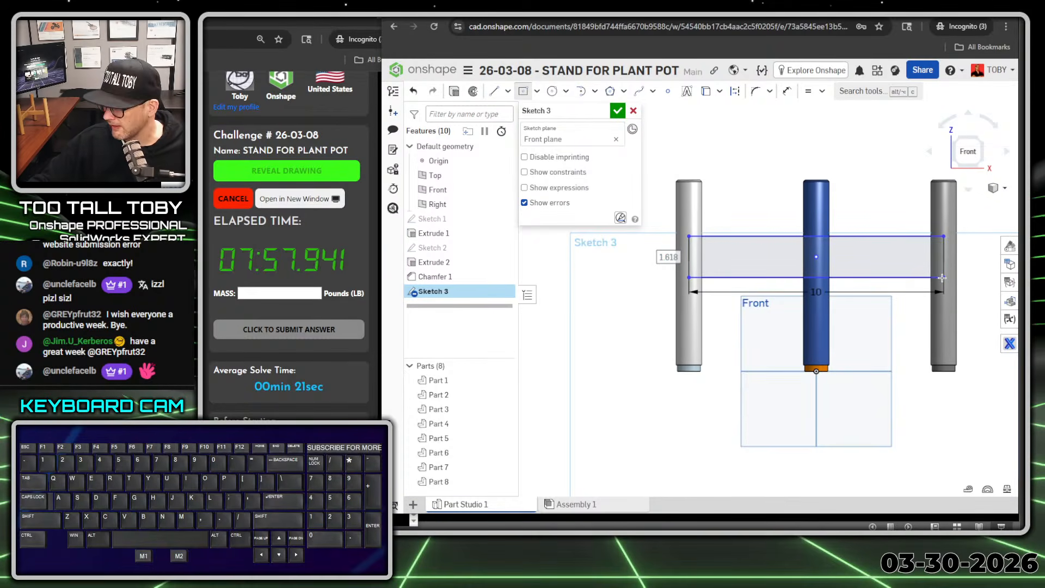
type("1")
key("Return")
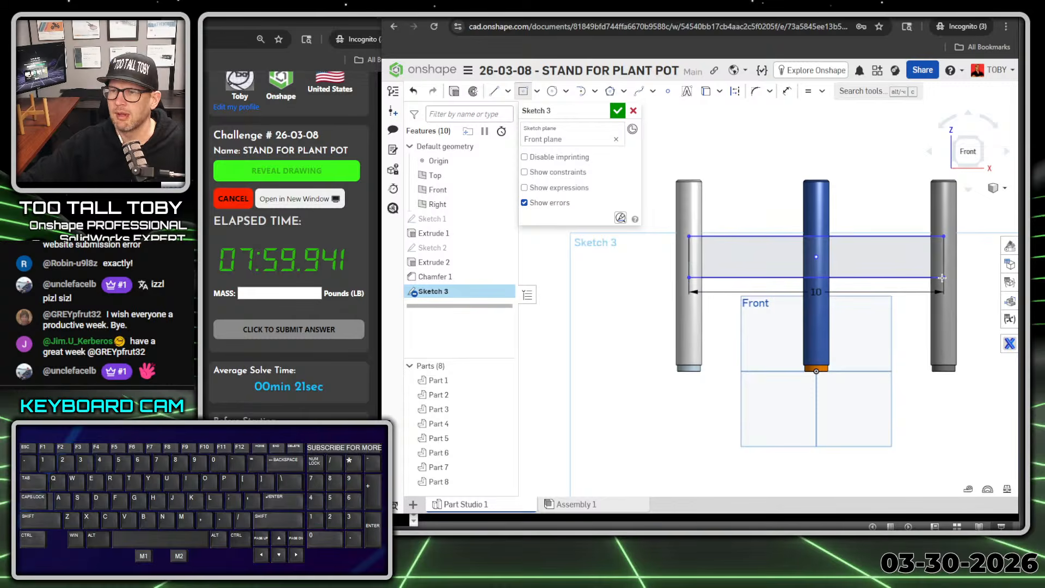
Step: Dimension the rectangle's bottom edge 3.25 in above the horizontal plane through the origin
key("s")
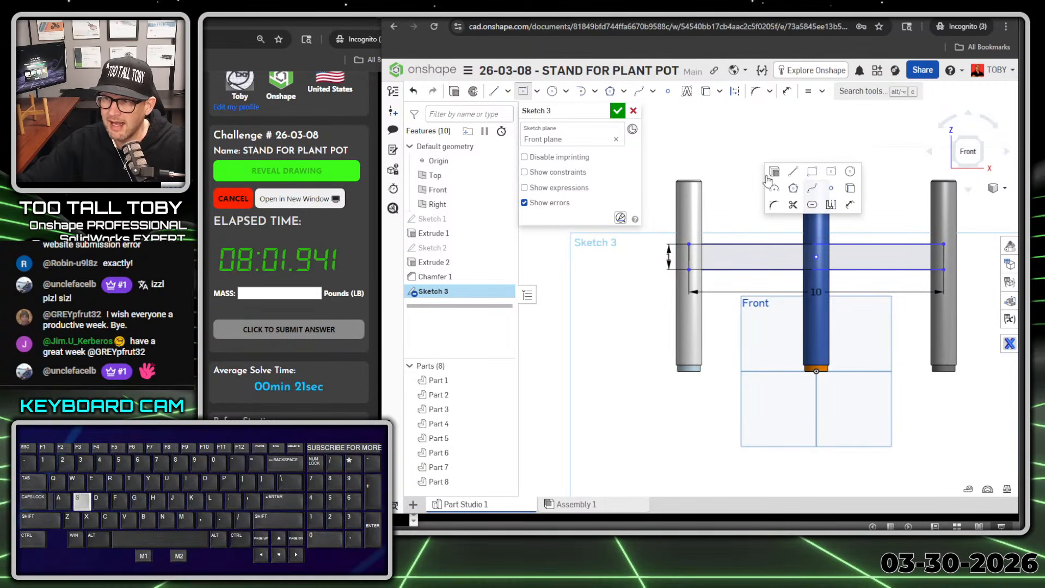
left_click(849, 206)
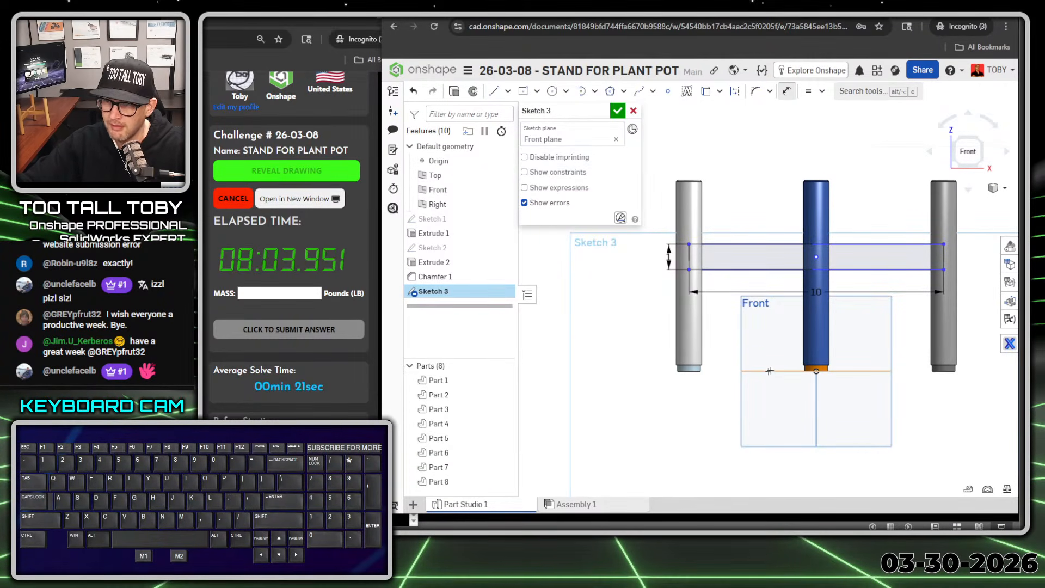
key("alt+1")
left_click(779, 420)
left_click_drag(755, 410, 735, 473, "ctrl+shift")
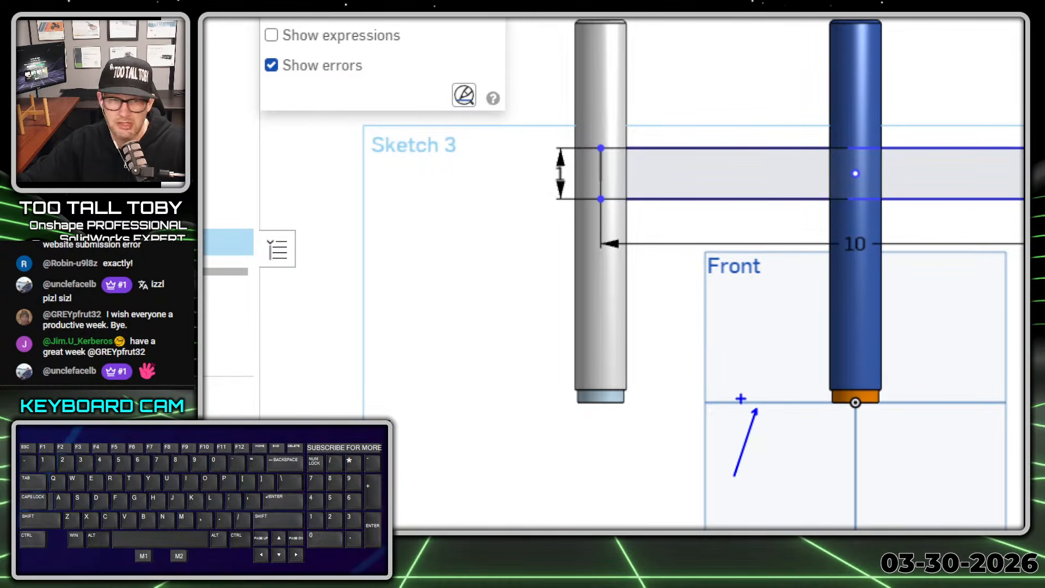
key("alt+1")
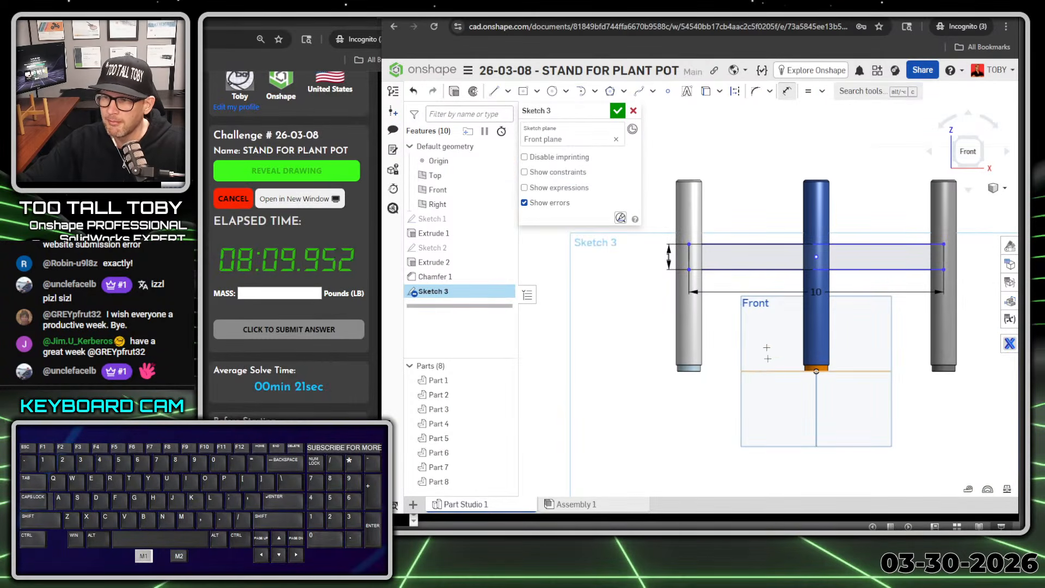
left_click(766, 371)
left_click(746, 270)
left_click(723, 330)
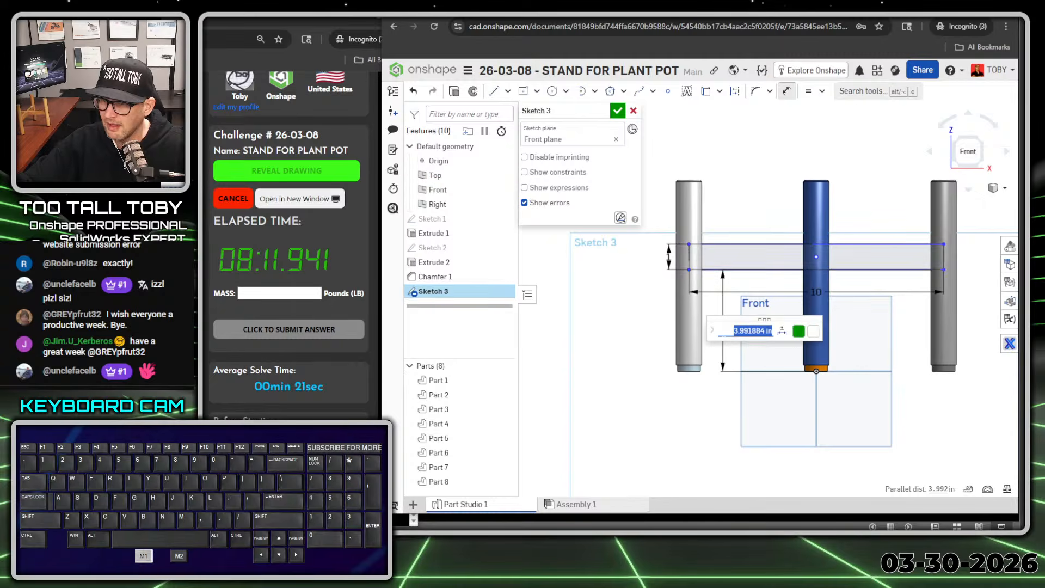
type("3.25")
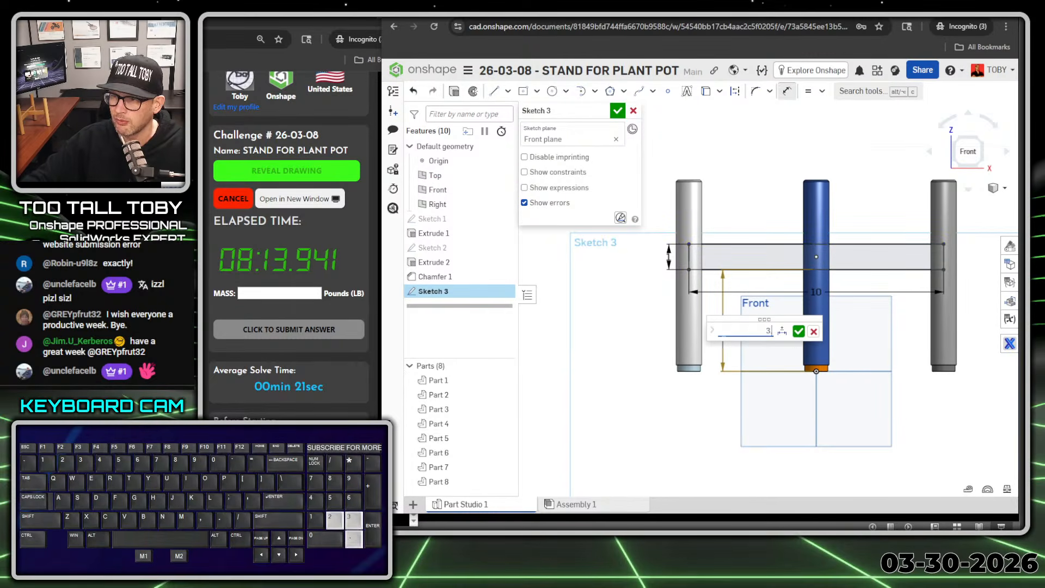
key("Return")
Step: Draw a smaller centre-point rectangle about 1.9 in wide and 0.7 in high, directly below the large rectangle's centre and crossing its bottom edge
scroll(843, 288, "down", 2)
scroll(843, 288, "down", 3)
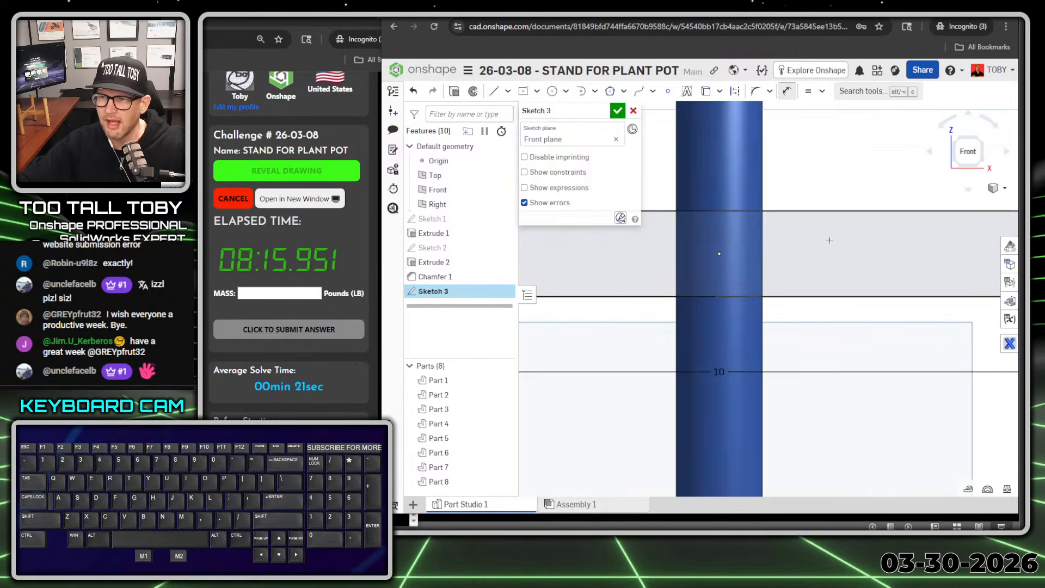
left_click(522, 94)
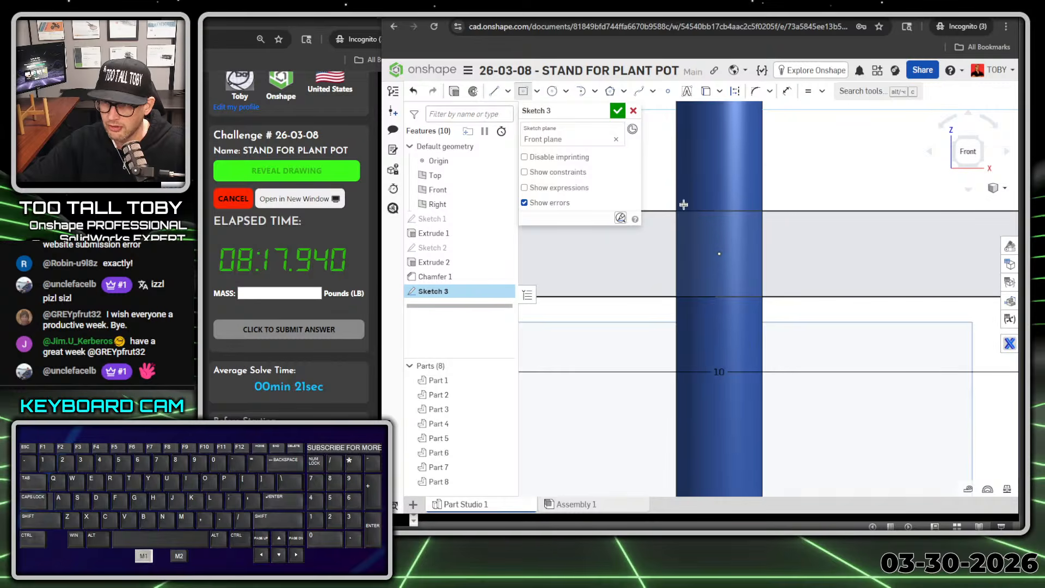
left_click(719, 278)
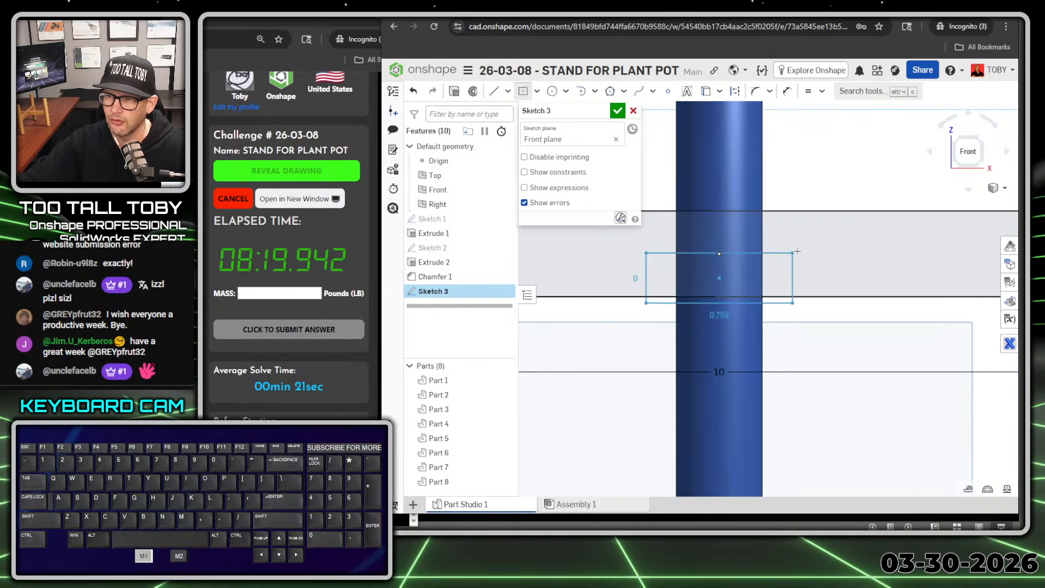
key("Escape")
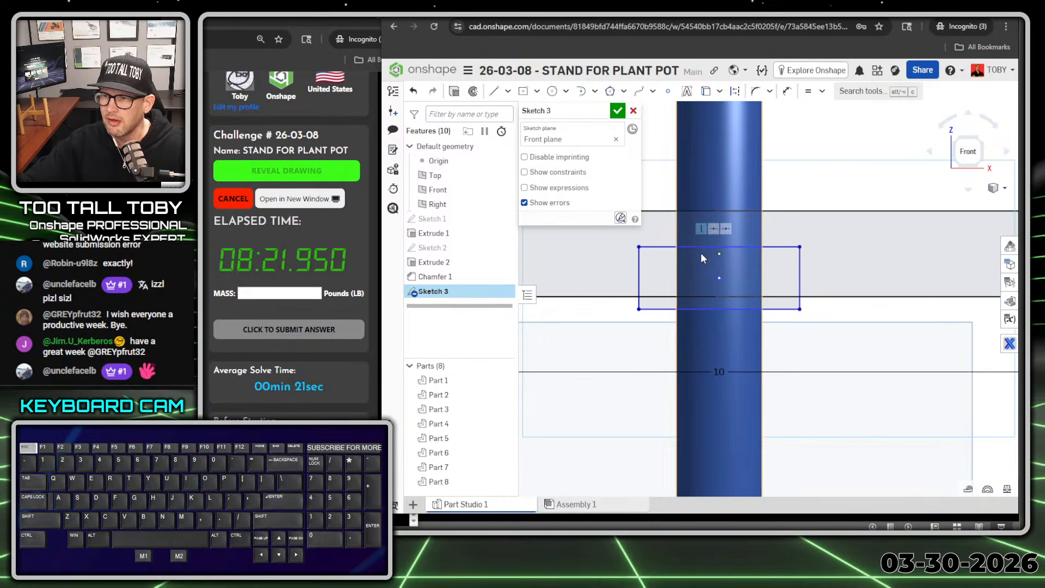
Step: Dimension the small rectangle 0.55 in wide and 0.5 in high
key("s")
left_click(806, 266)
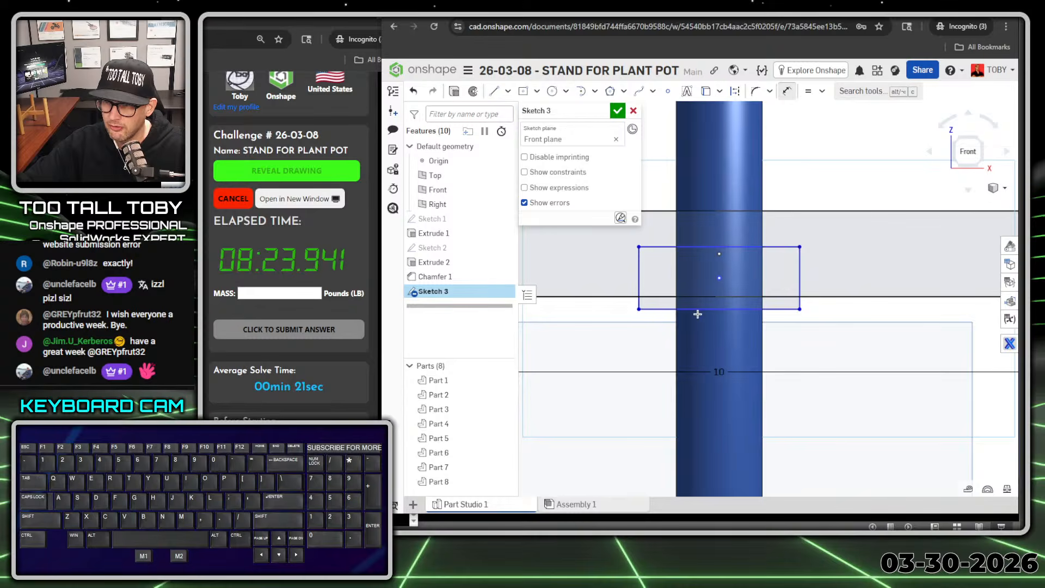
left_click(616, 353)
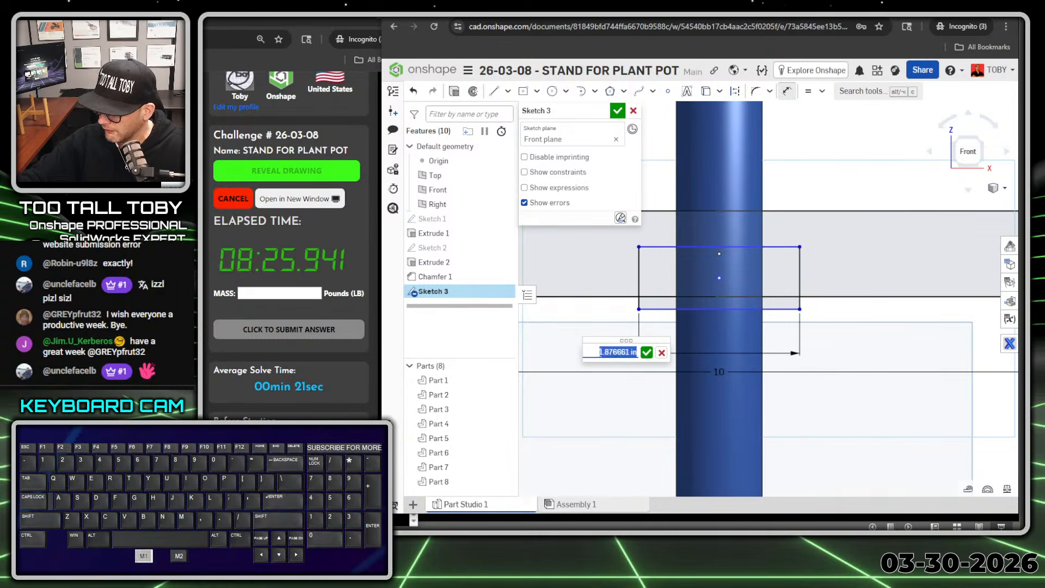
type("0.55")
key("Return")
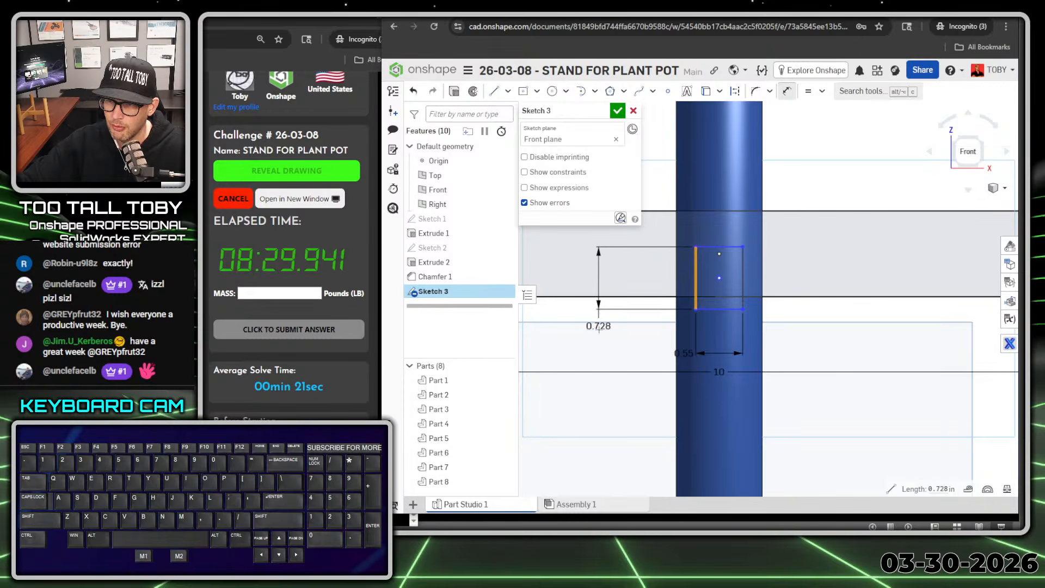
left_click(599, 326)
type("0.5")
key("Return")
key("Escape")
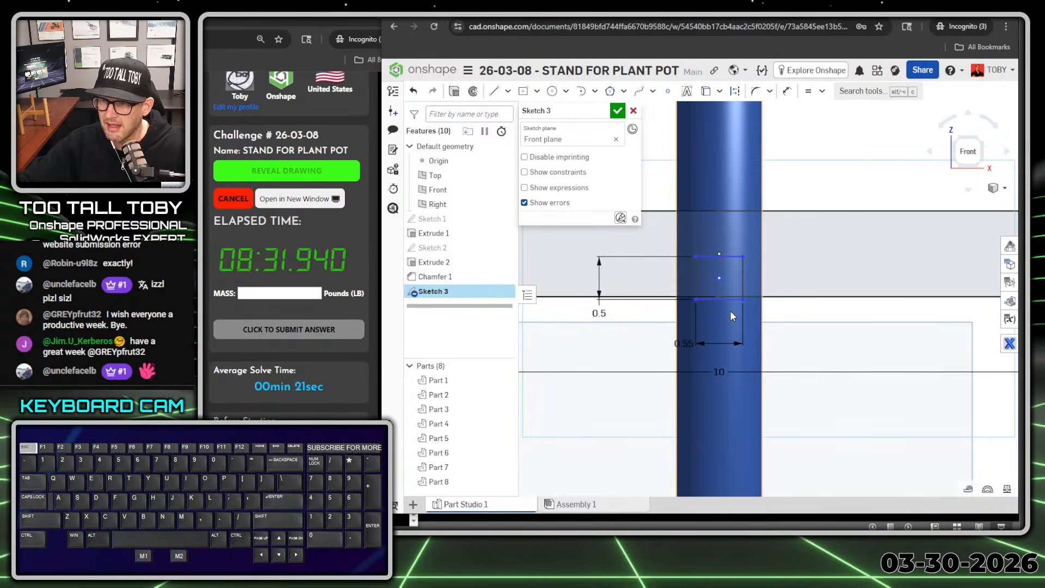
Step: Constrain the small rectangle's bottom edge to be coincident with the large rectangle's bottom edge
left_click(715, 299)
key("Escape")
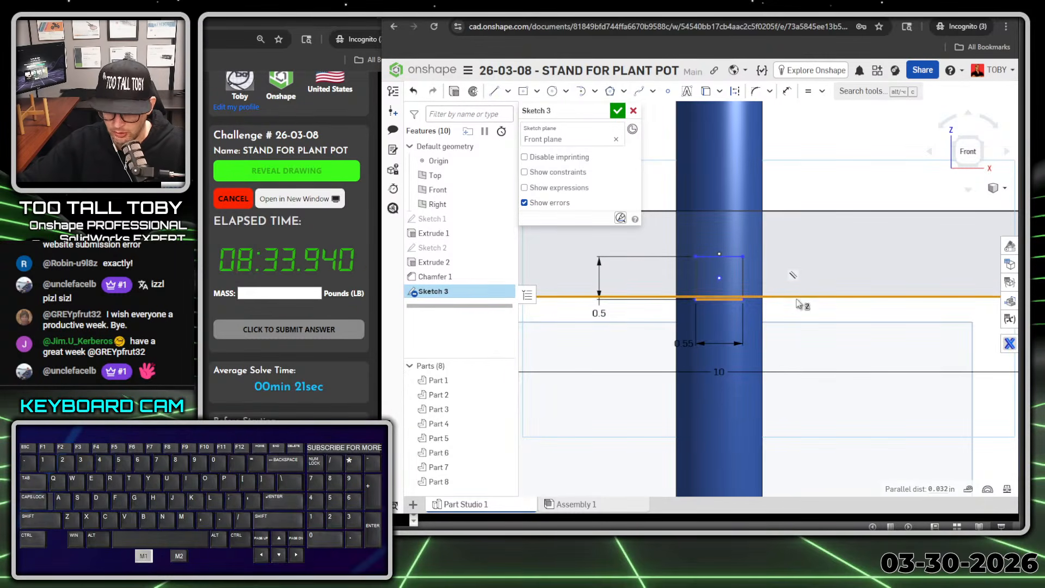
key("f")
scroll(802, 375, "down", 1)
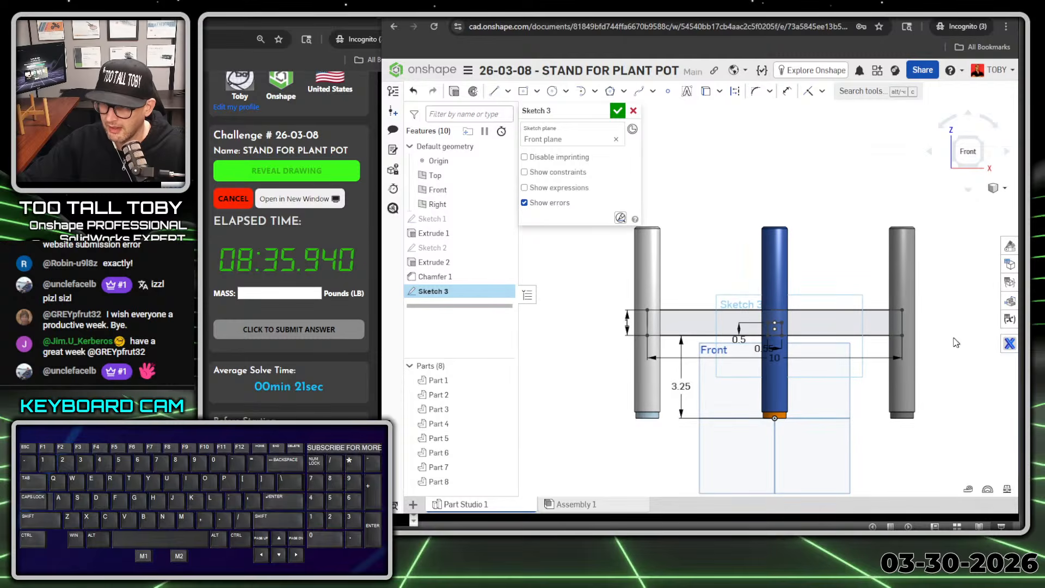
Step: Extrude only the bar region of the sketch, leaving out the notch, 0.5 in deep and symmetric about the front plane
right_click_drag(944, 350, 897, 356)
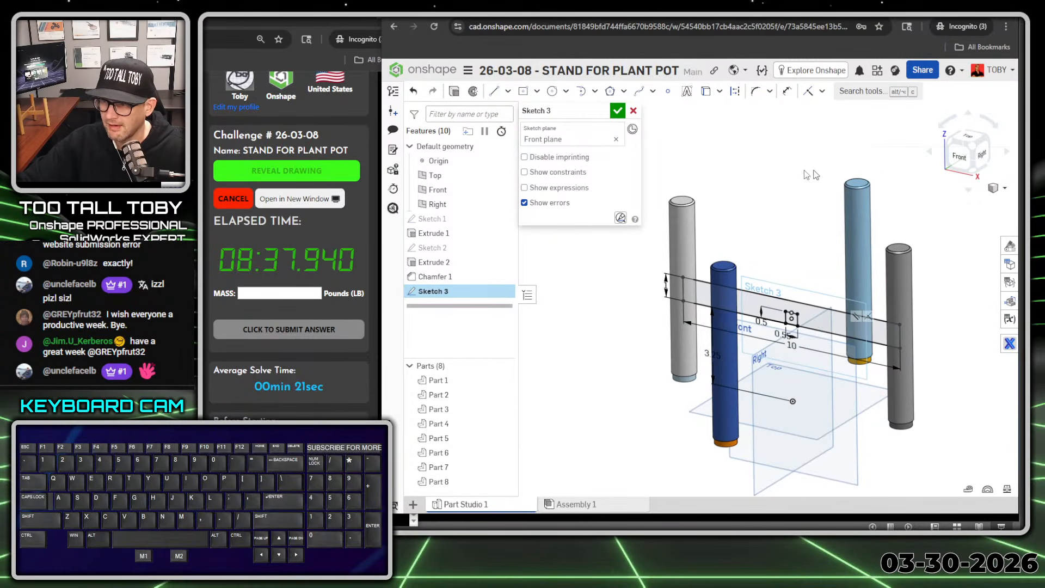
key("s")
left_click(754, 120)
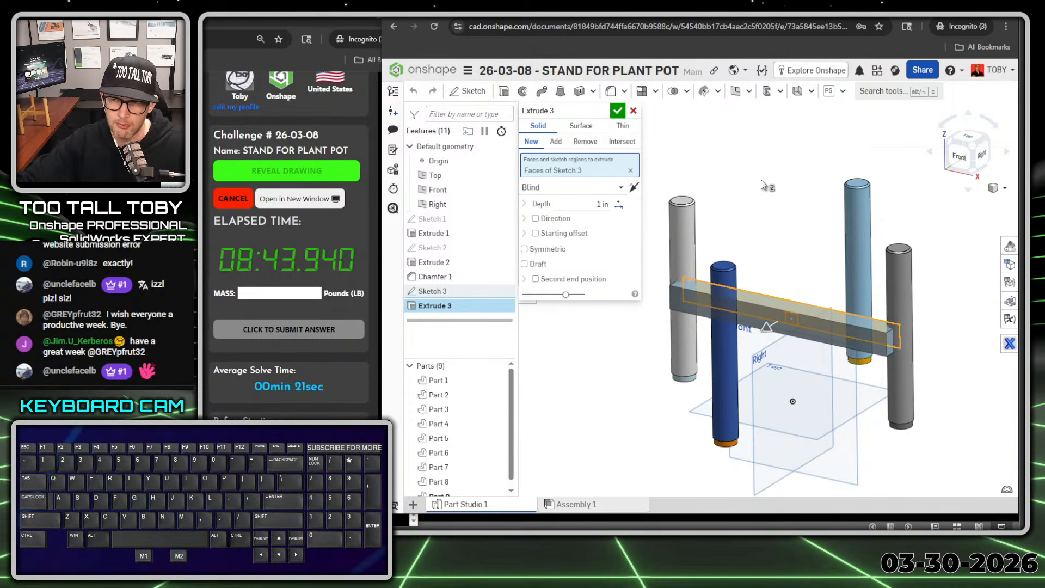
key("space")
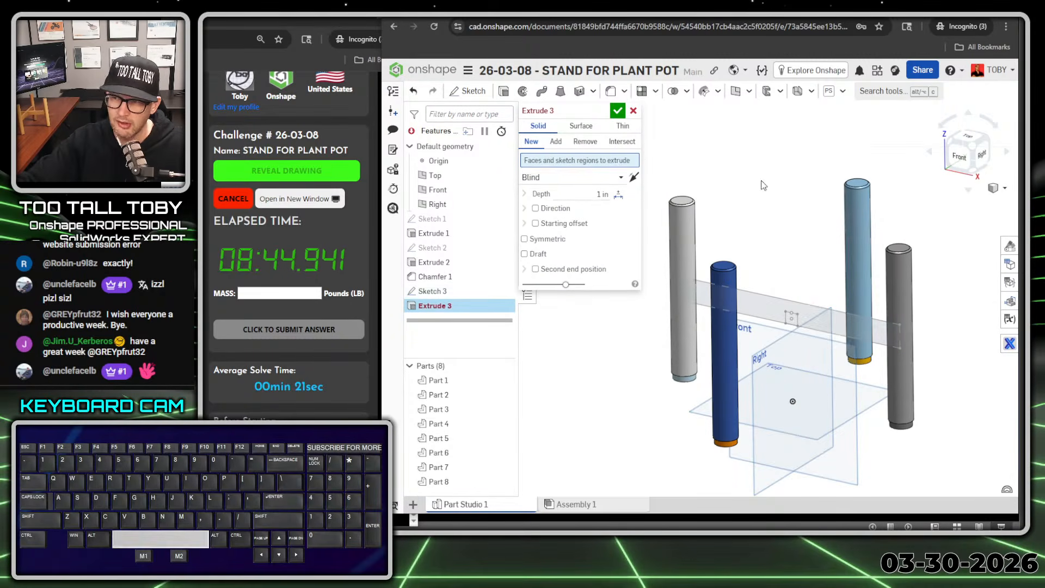
left_click(768, 309)
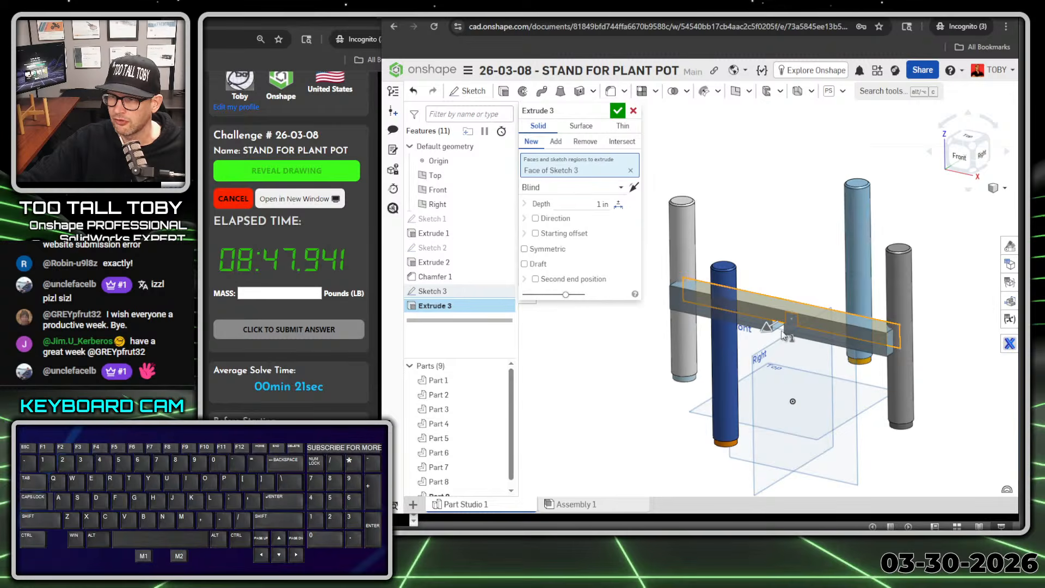
left_click(602, 204)
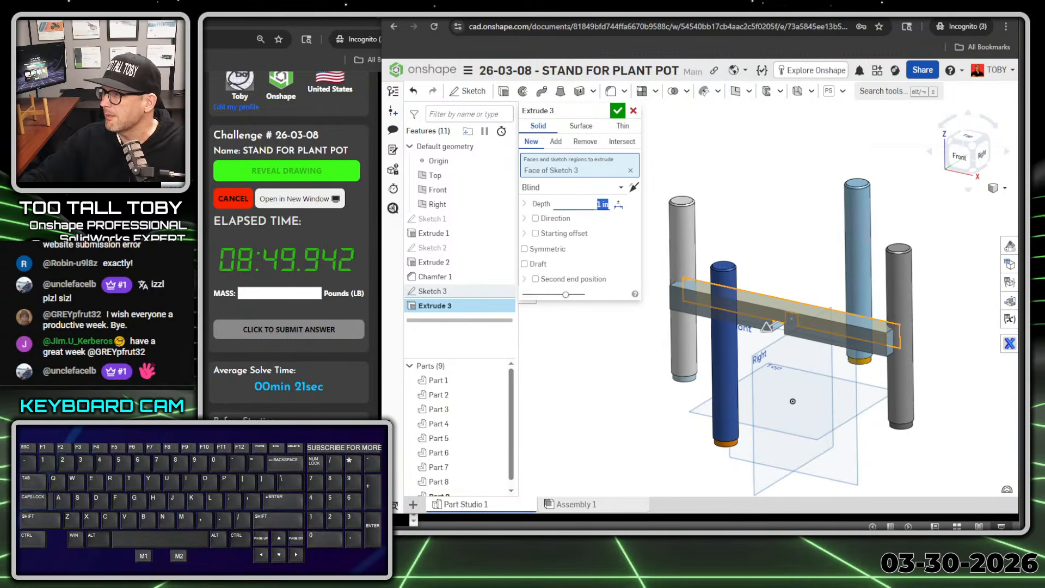
type("0.5")
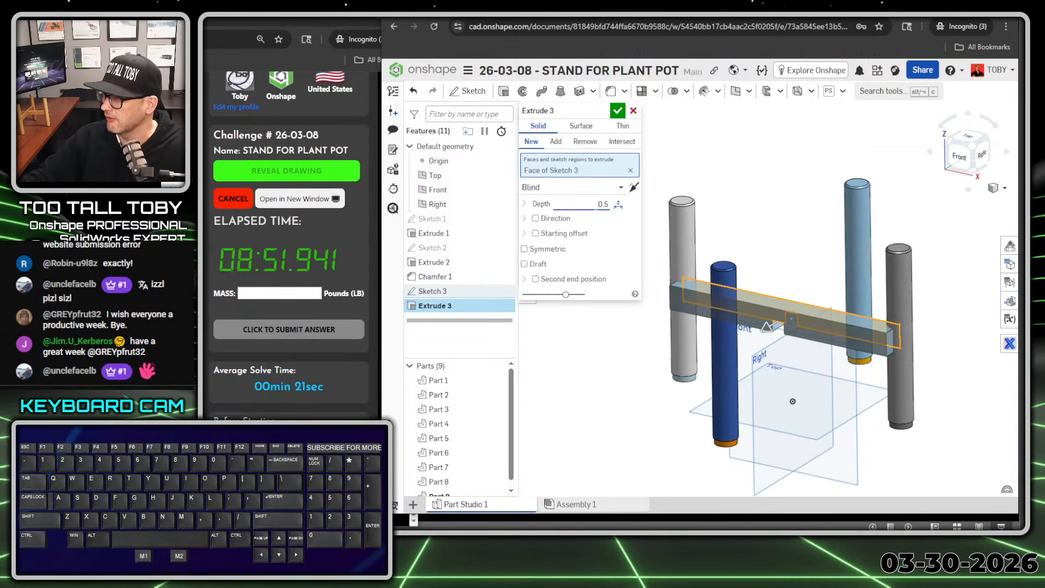
key("Return")
key("Tab")
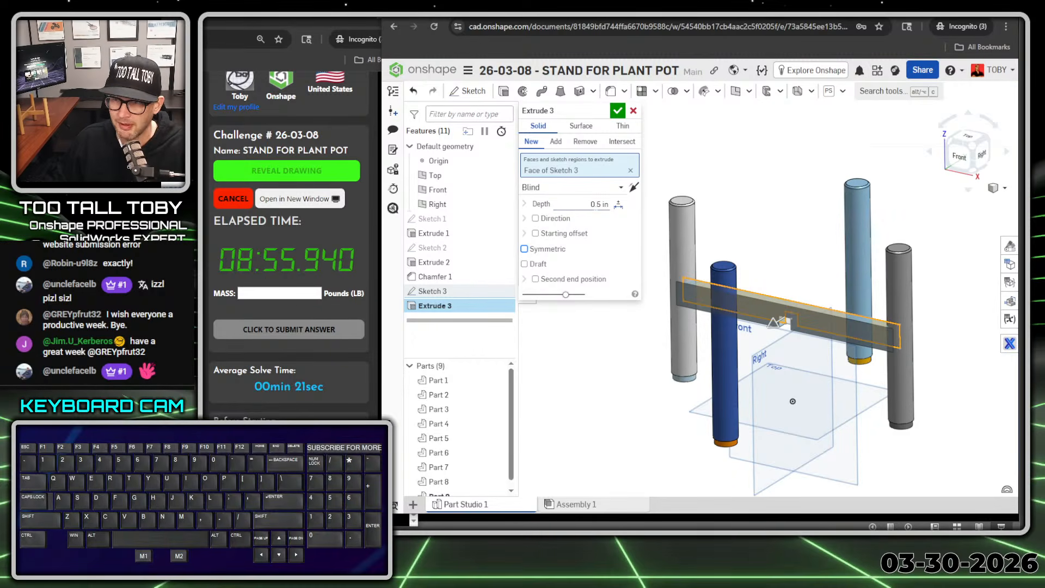
key("space")
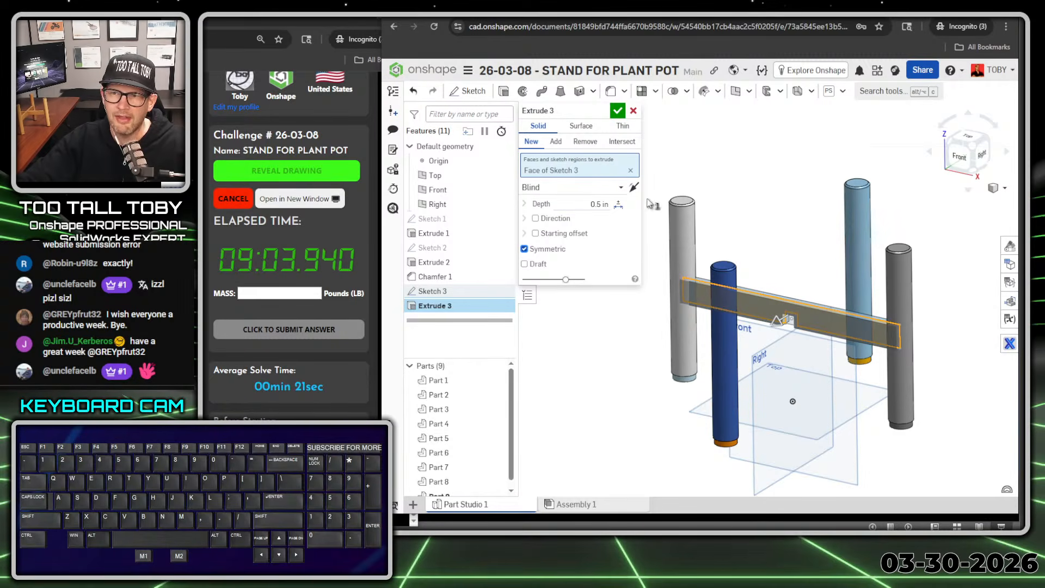
Step: Add the extruded bar to the two grey legs at its ends as the merge scope and finish the extrusion
left_click(555, 143)
mouse_move(564, 298)
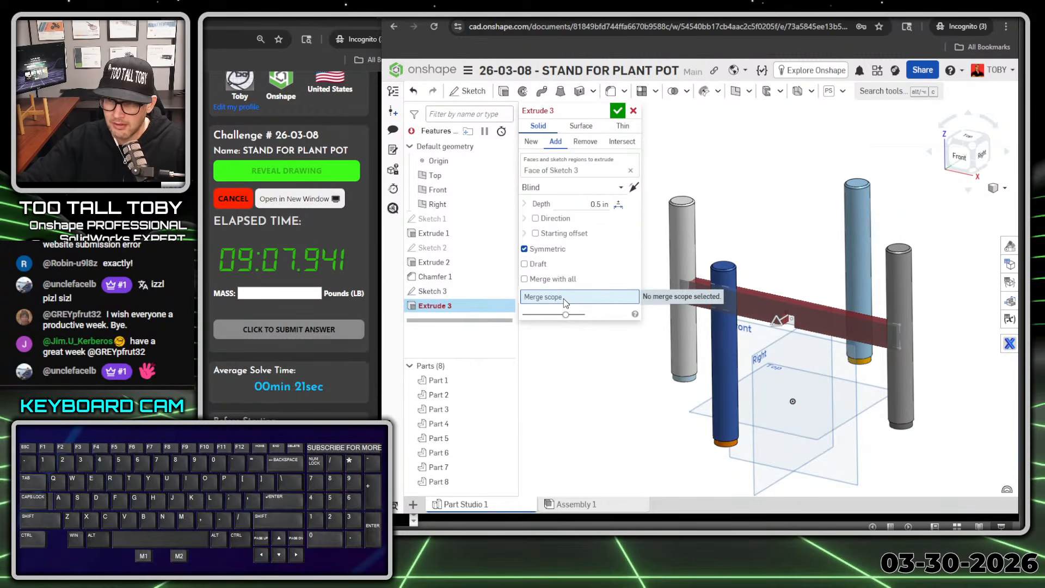
key("alt+1")
left_click(584, 293)
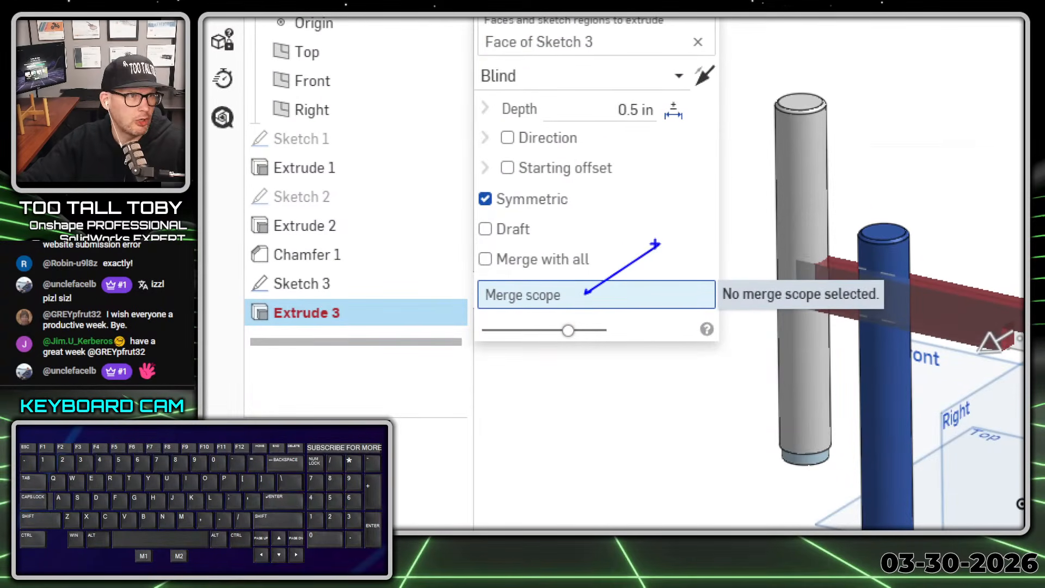
key("alt+1")
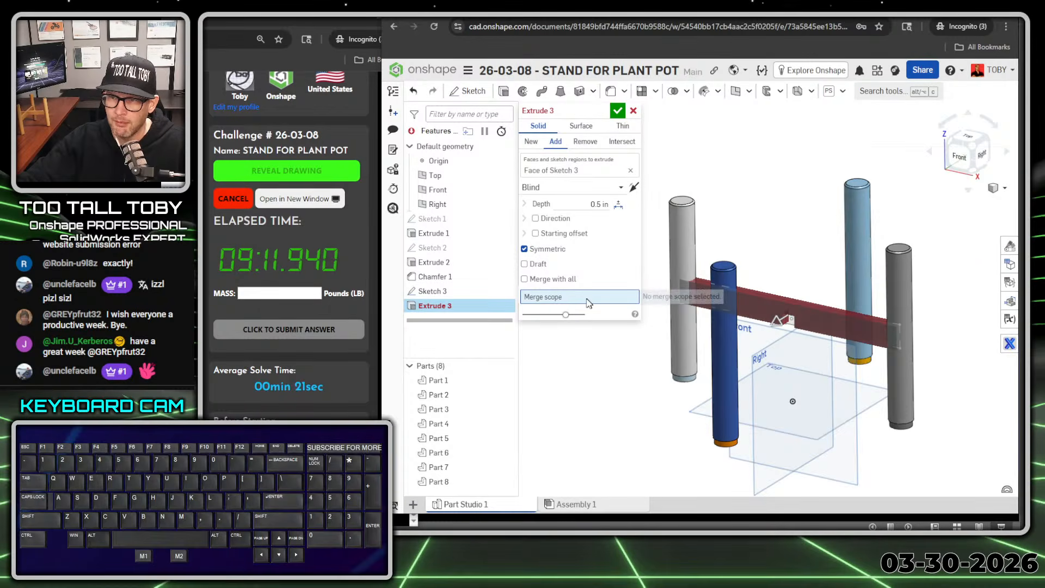
left_click(688, 256)
left_click(904, 294)
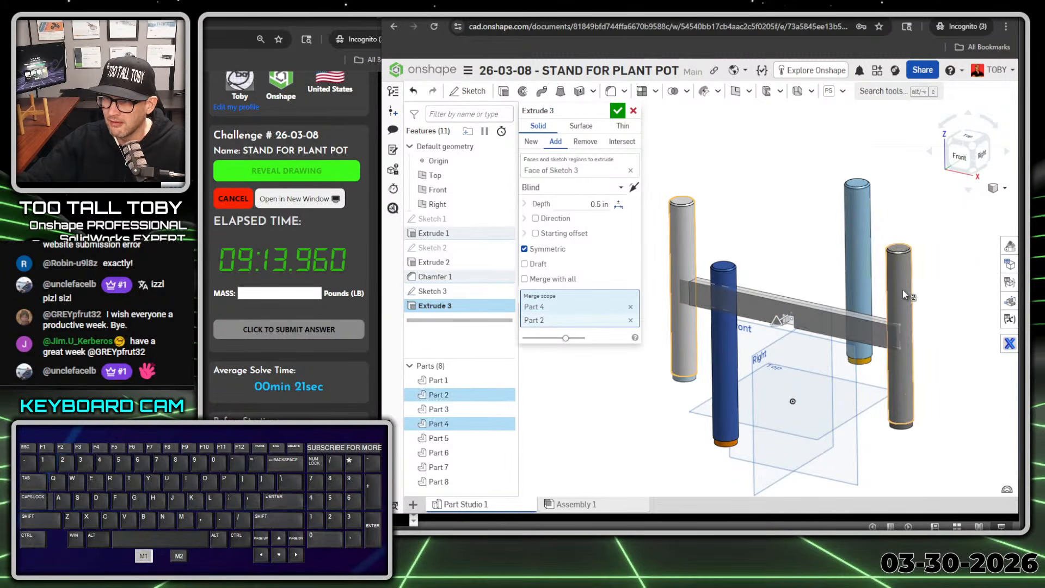
key("Return")
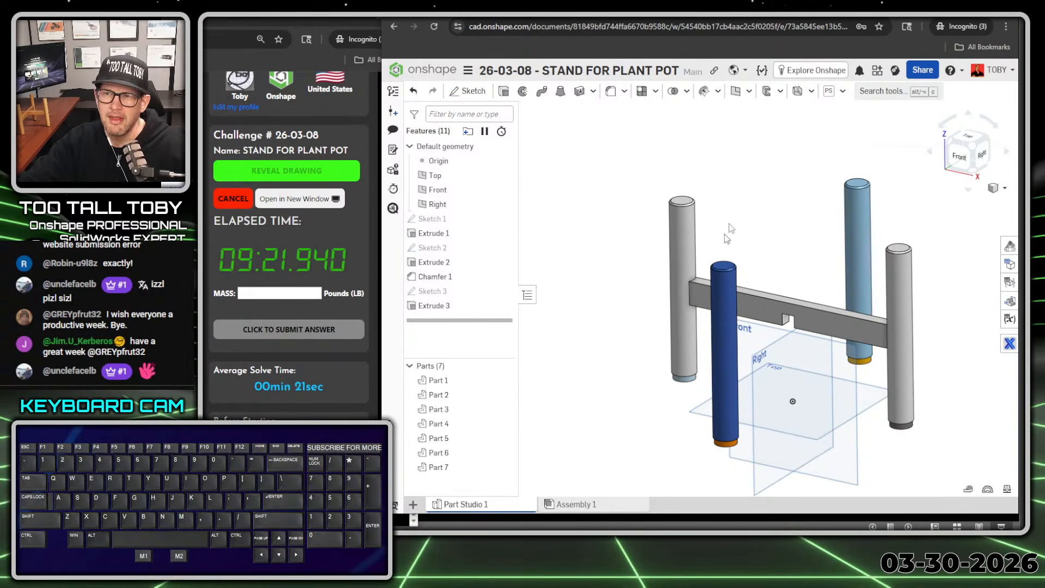
Step: Sketch a centre-point rectangle 10 in wide and 1 in high on the right plane, centred directly above the origin
left_click(761, 356)
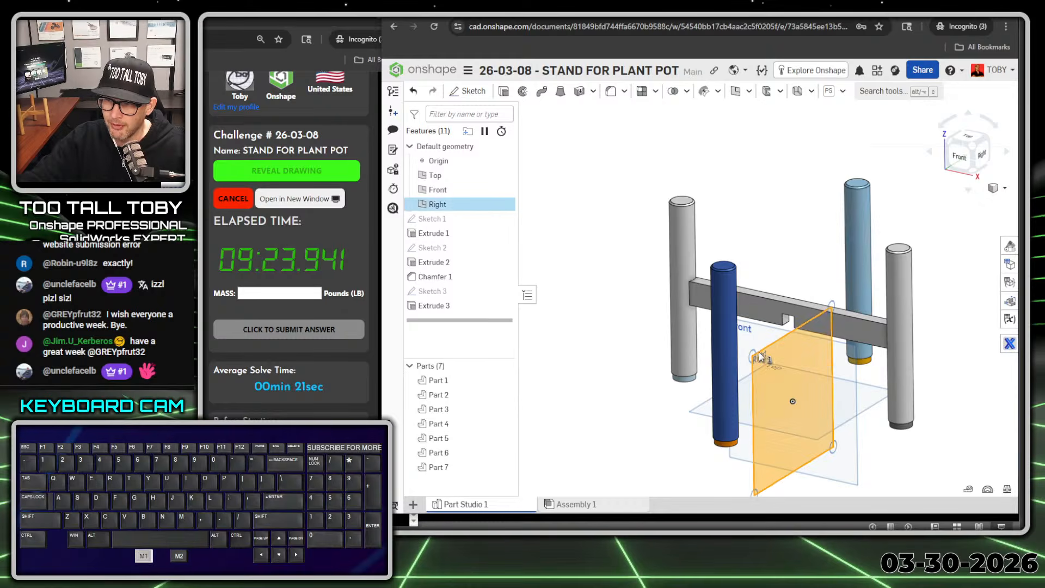
key("s")
left_click(786, 348)
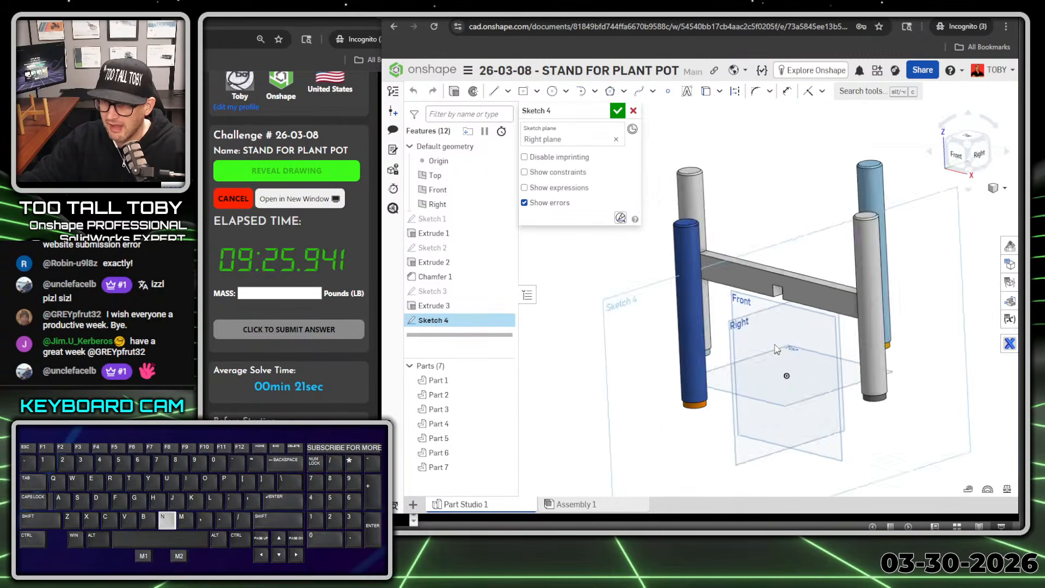
key("s")
left_click(834, 187)
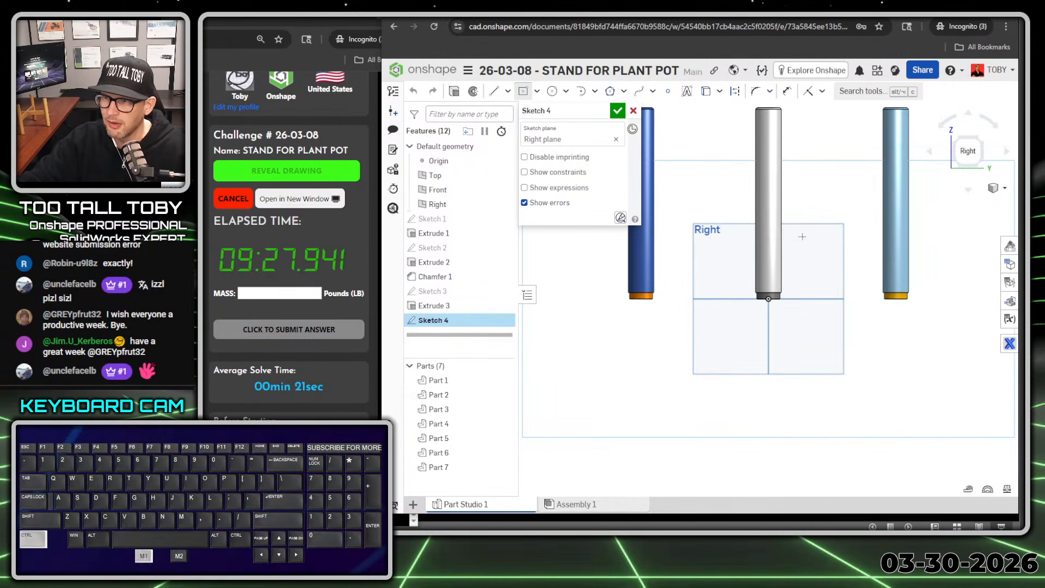
right_click_drag(804, 235, 835, 273, "ctrl")
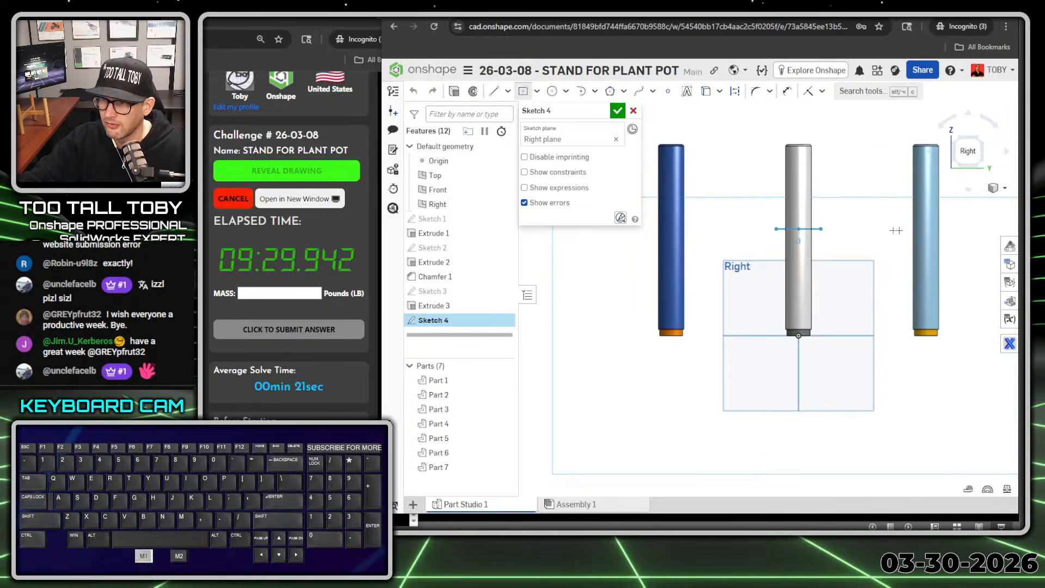
type("10")
key("Return")
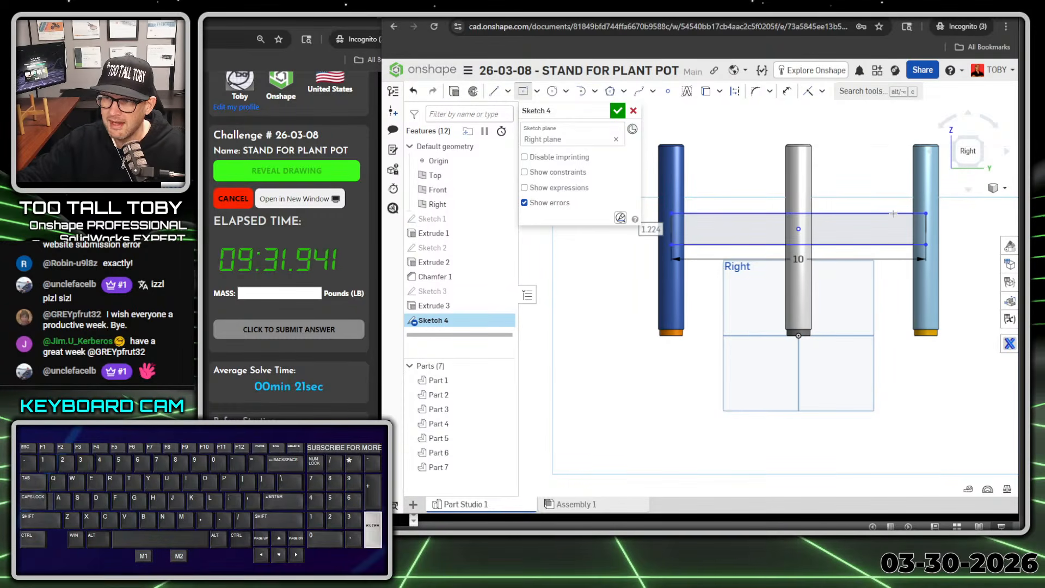
type("1")
key("Return")
Step: Draw a centre-point rectangle 0.55 in wide and 0.5 in high directly below the large rectangle's centre
key("s")
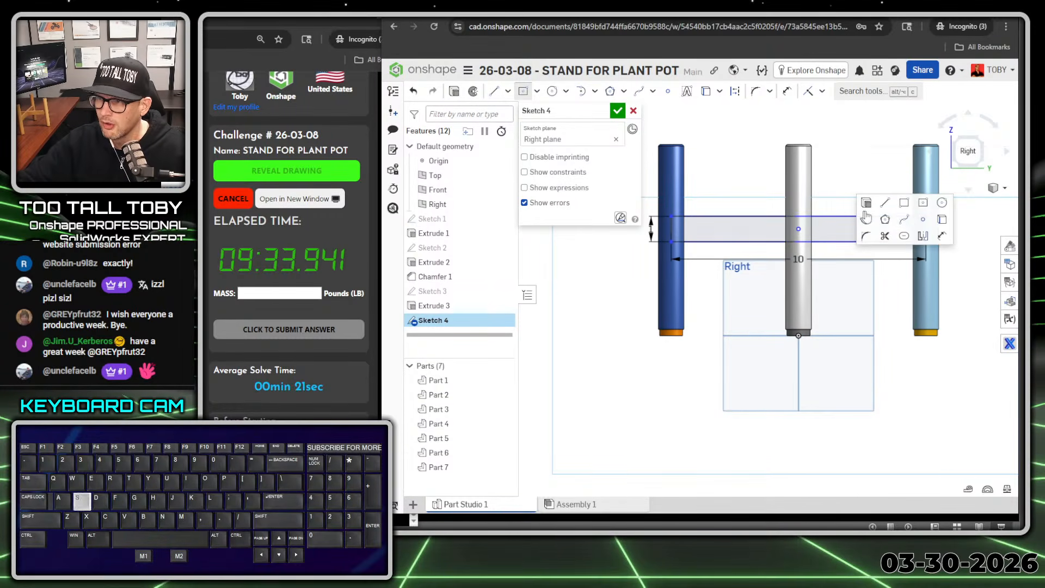
scroll(805, 250, "up", 5)
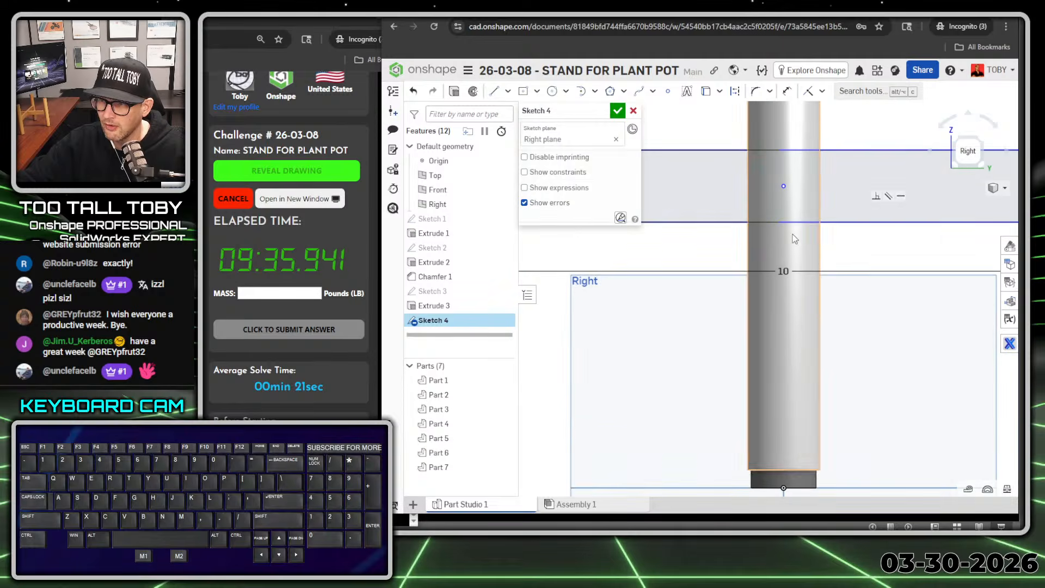
key("s")
left_click(907, 230)
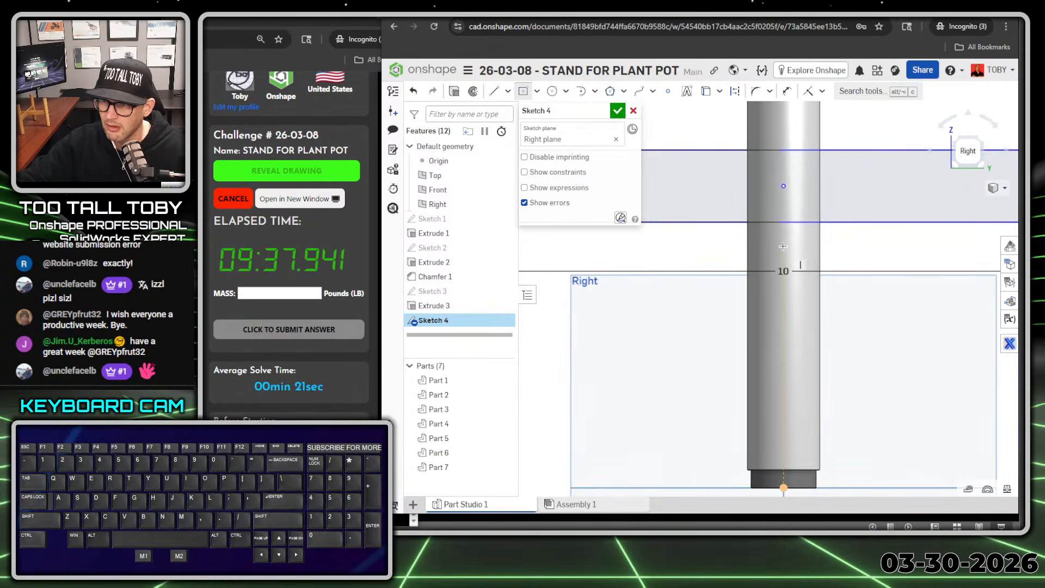
left_click_drag(782, 246, 812, 213)
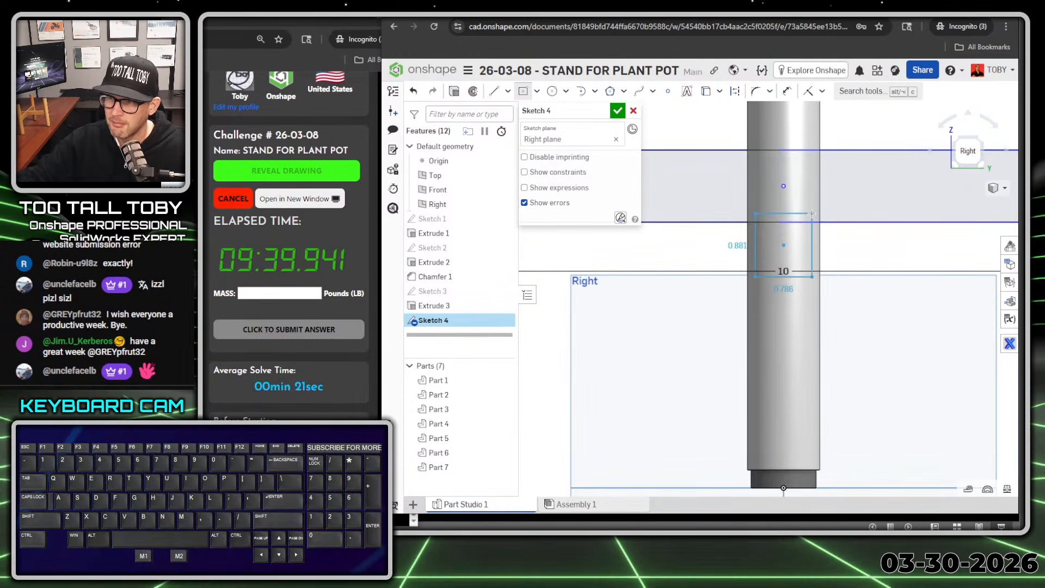
left_click(811, 214)
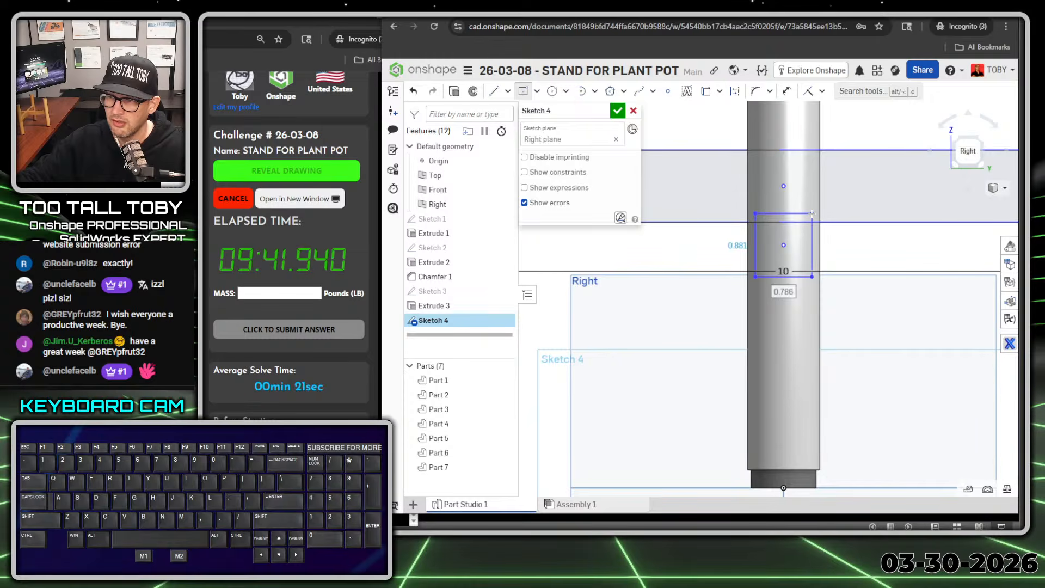
type("0.55")
key("Return")
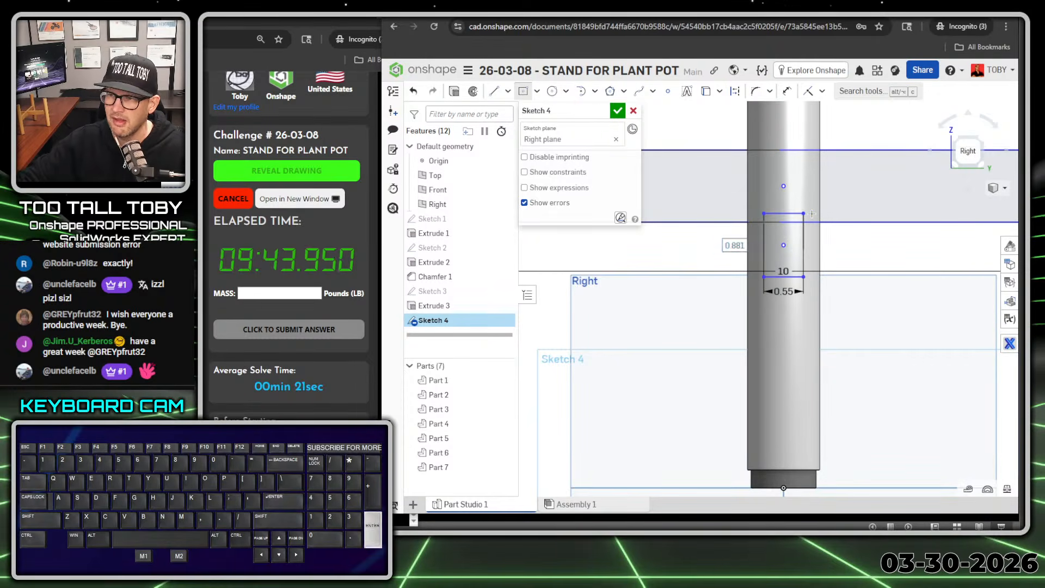
type("0.5")
key("Return")
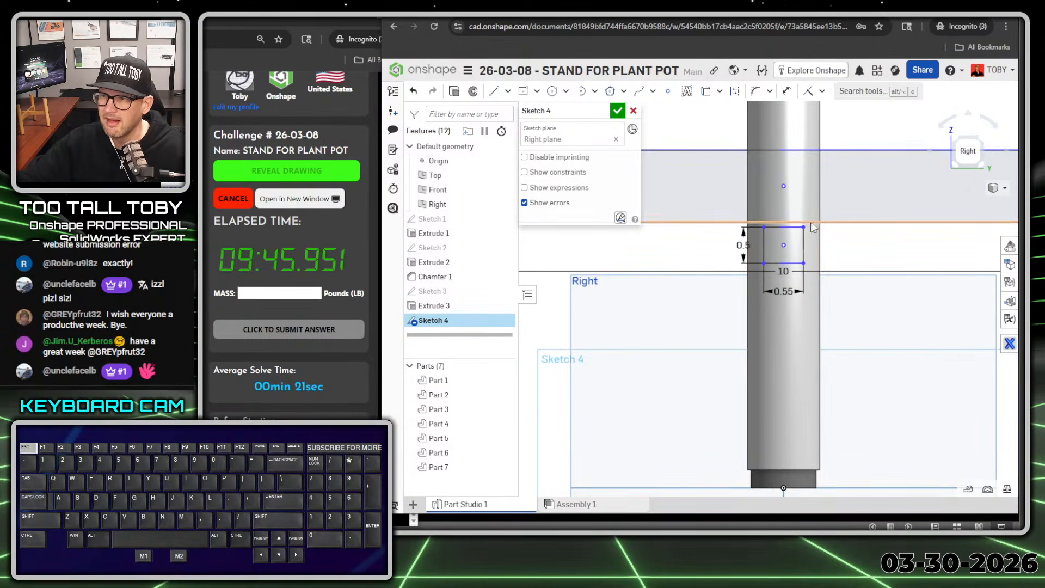
Step: Constrain the small rectangle's upper corner to be coincident with the large rectangle's top edge
left_click(802, 227)
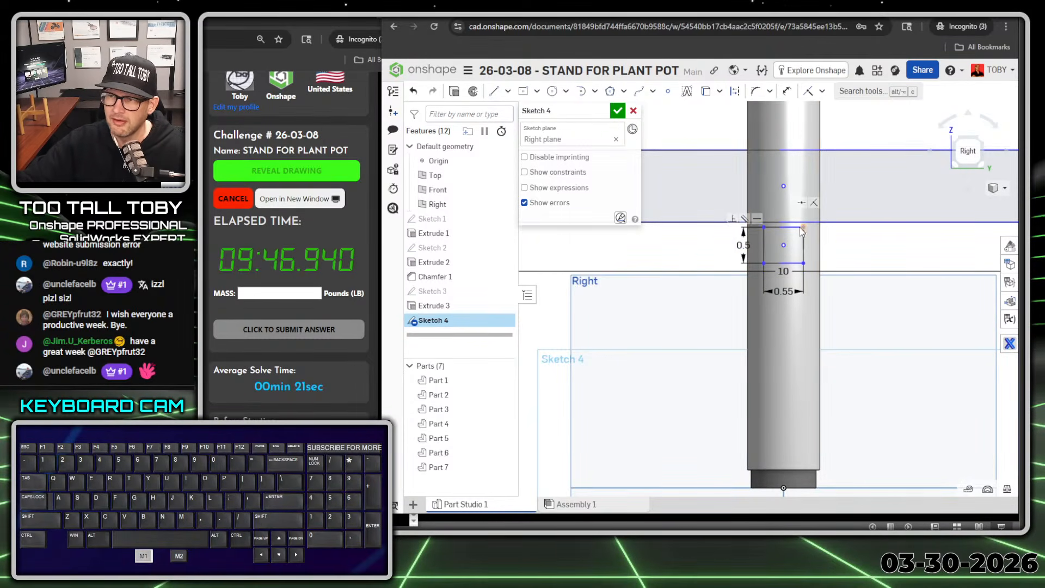
left_click(808, 150)
key("i")
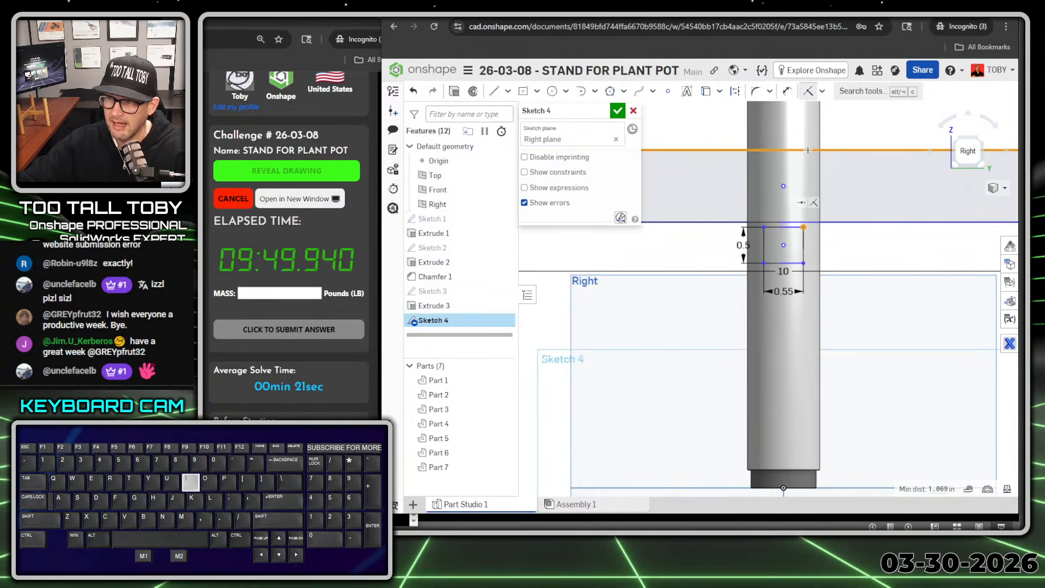
Step: Dimension the large rectangle's bottom edge 3.25 in above the top plane
scroll(784, 213, "down", 5)
key("s")
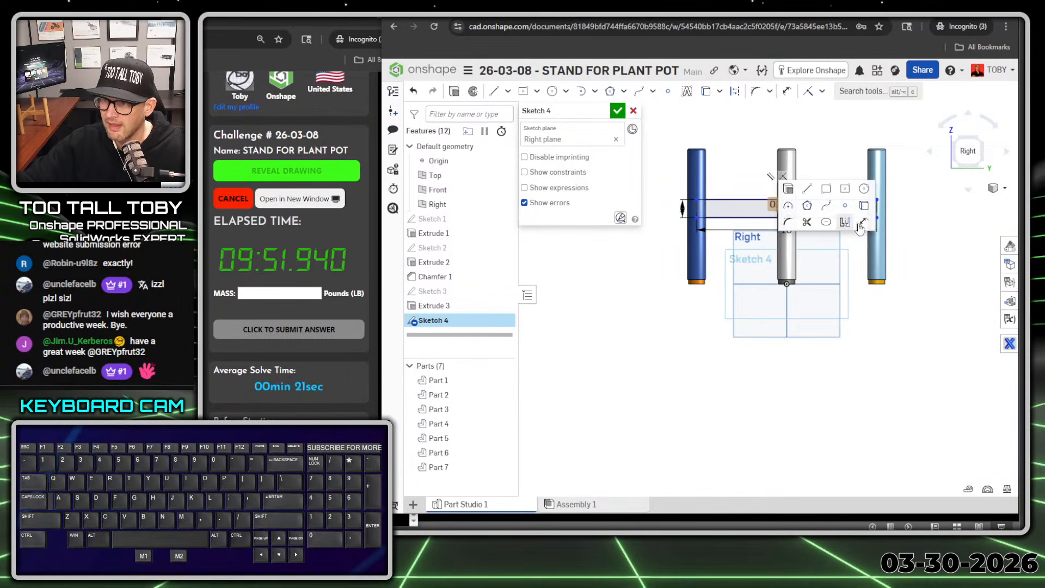
left_click(861, 225)
left_click(750, 283)
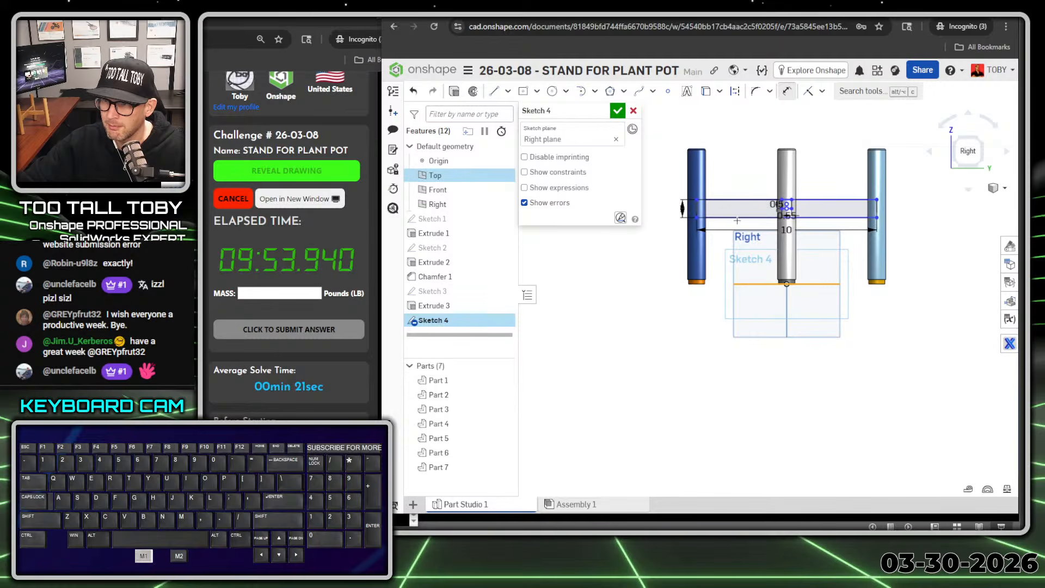
left_click(737, 217)
left_click(665, 251)
type("3.25")
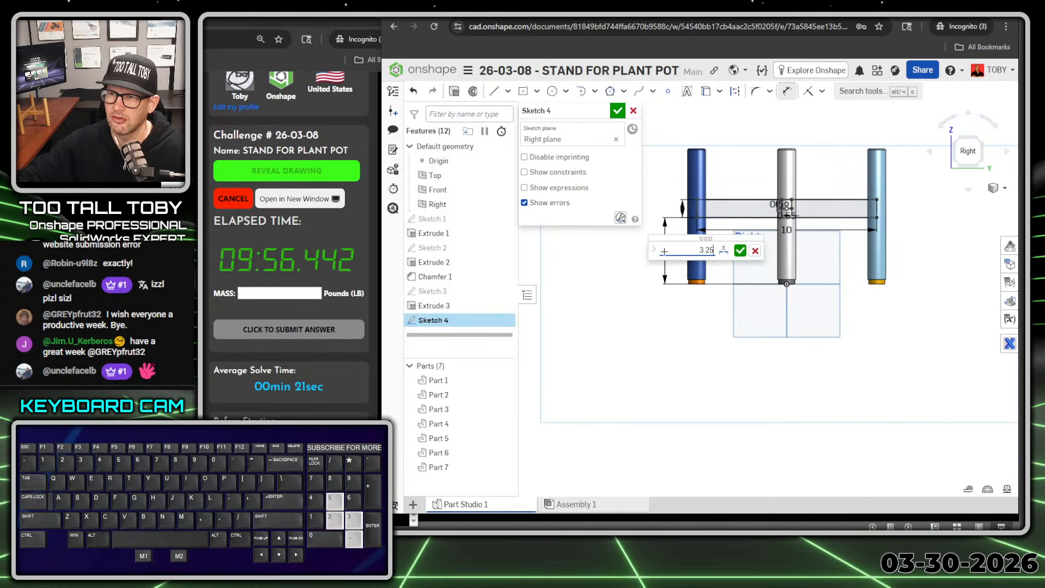
key("Return")
Step: Extrude the second cross bar's sketch symmetrically to a total depth of 0.5 in
scroll(762, 247, "down", 2)
middle_click_drag(761, 247, 778, 255)
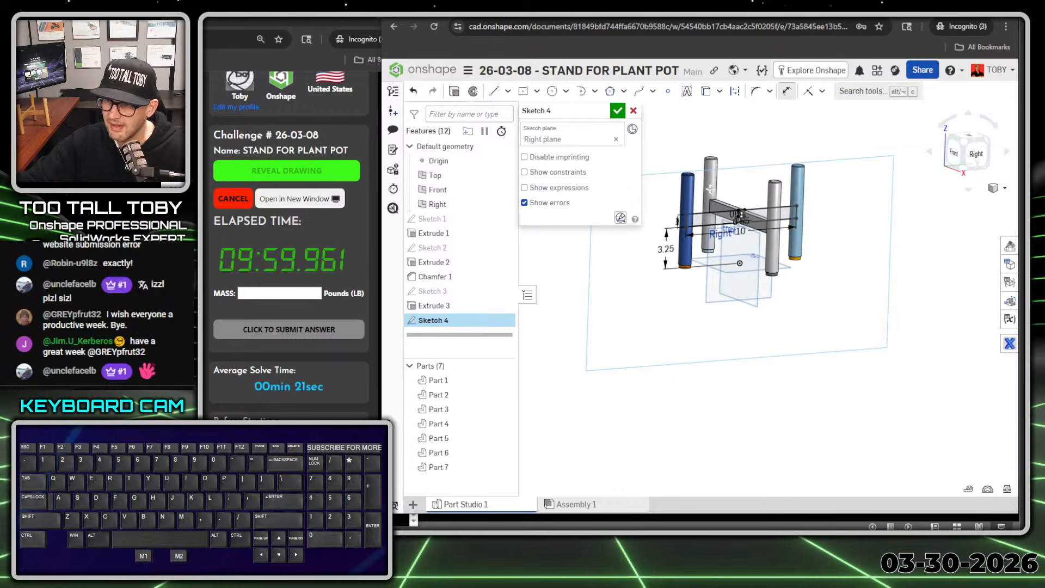
left_click(455, 93)
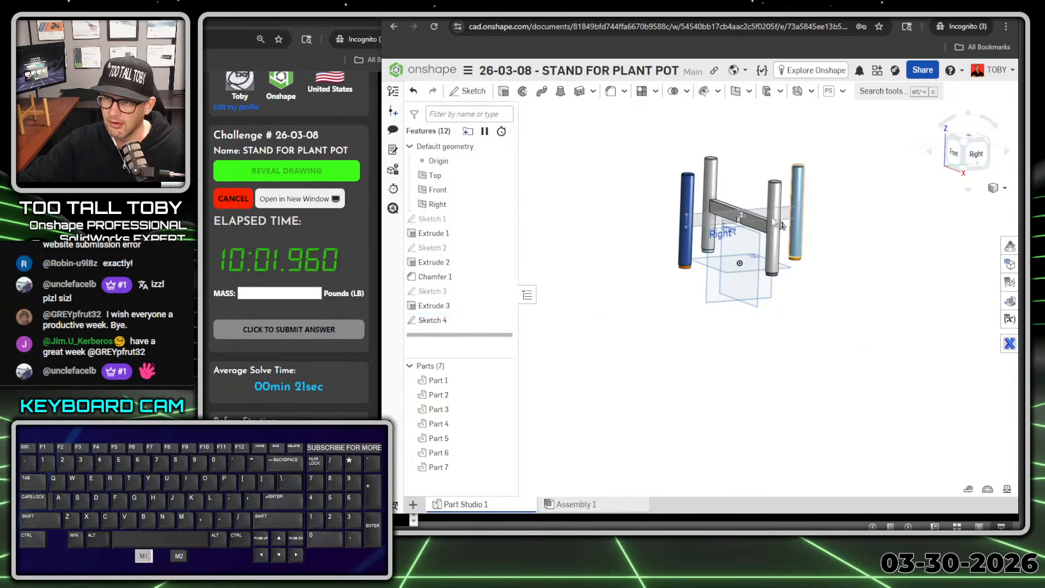
key("Tab")
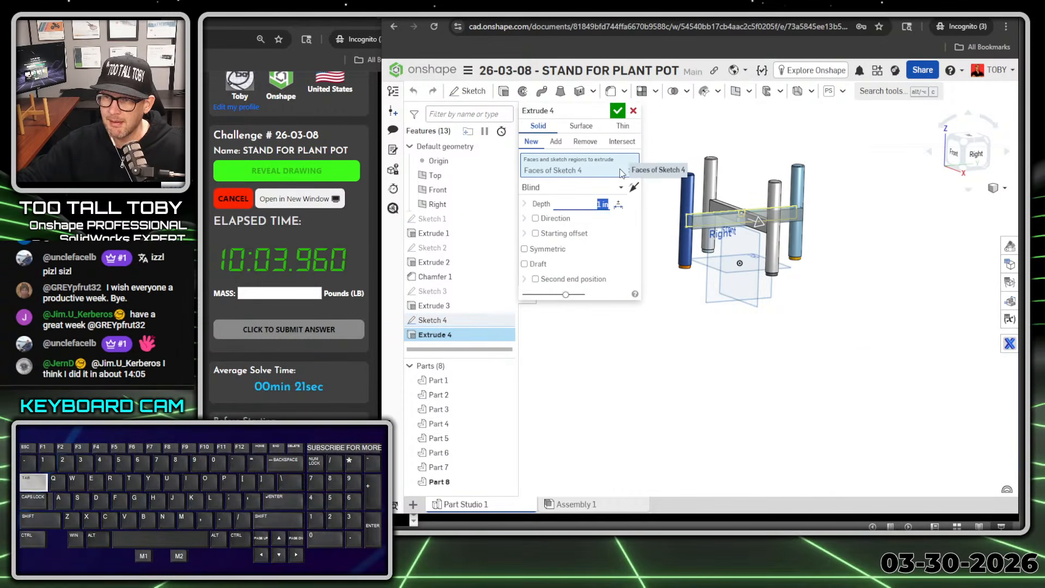
type("0.5")
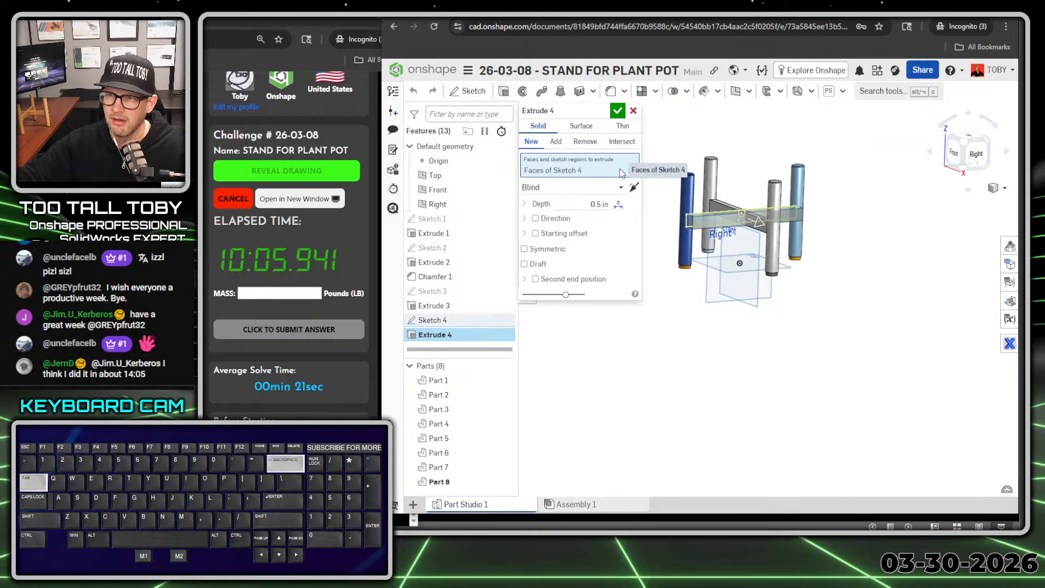
key("Tab")
key("space")
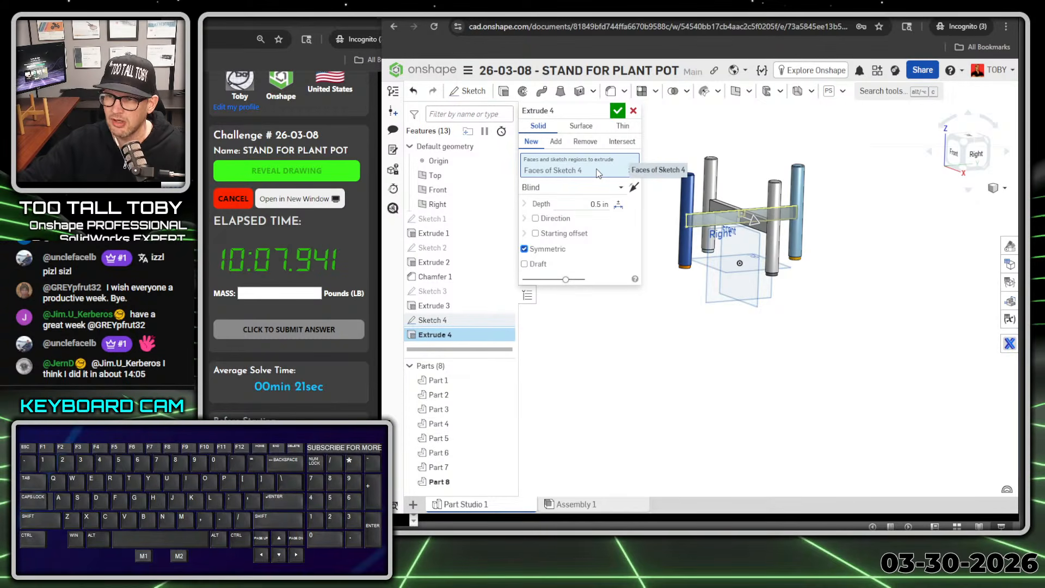
Step: Set the extrude to Add and merge it with the two opposite legs at the bar's ends, Part 2 and Part 1
left_click(555, 142)
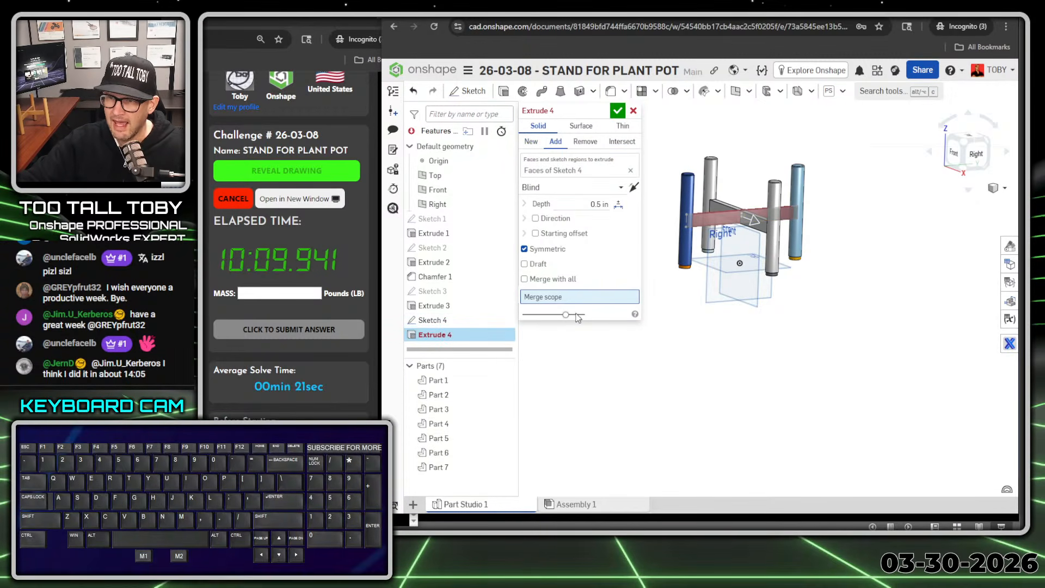
left_click(716, 172)
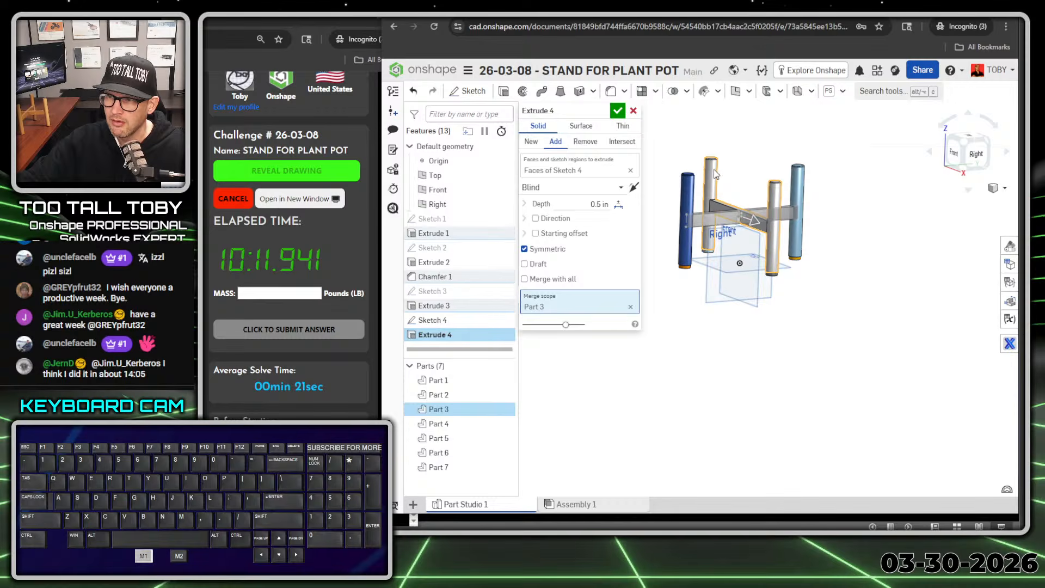
left_click(716, 174)
middle_click_drag(735, 195, 735, 217)
left_click(687, 204)
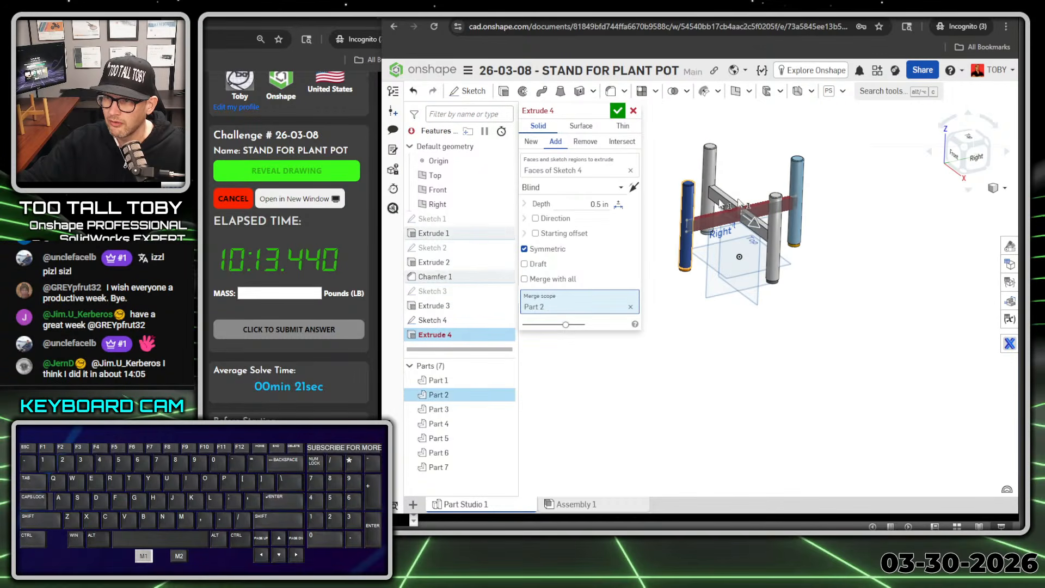
left_click(797, 173)
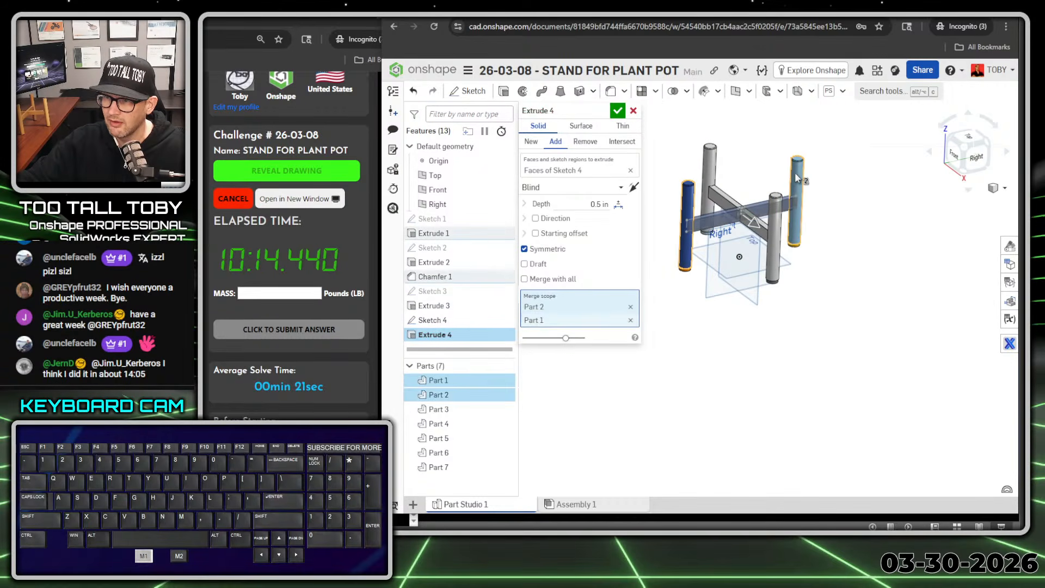
left_click(616, 111)
Step: Inspect the crossing of the two bars and reopen the second cross bar's extrude for editing
scroll(722, 195, "up", 10)
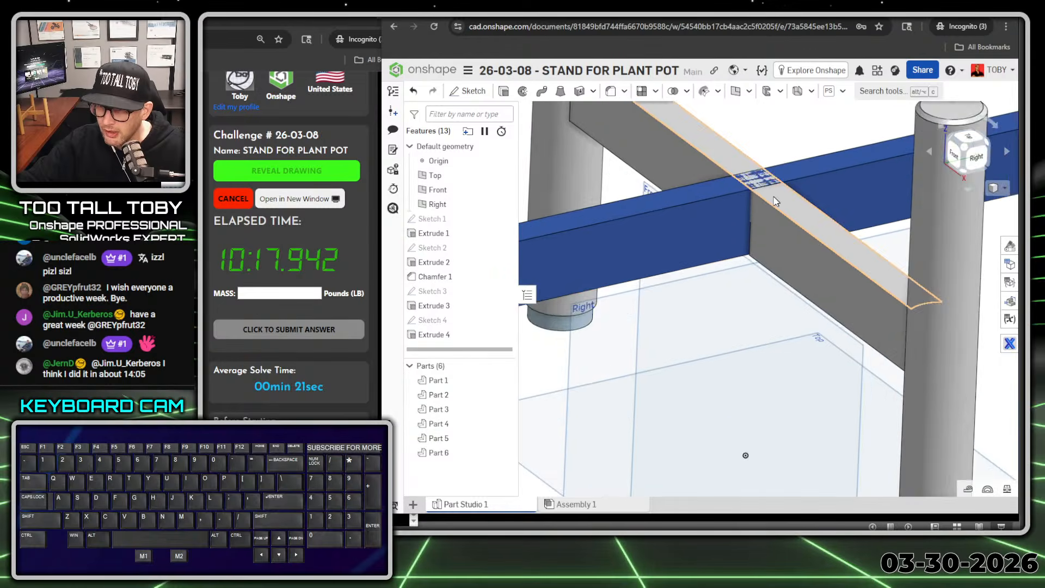
right_click_drag(749, 254, 713, 260)
scroll(754, 294, "down", 7)
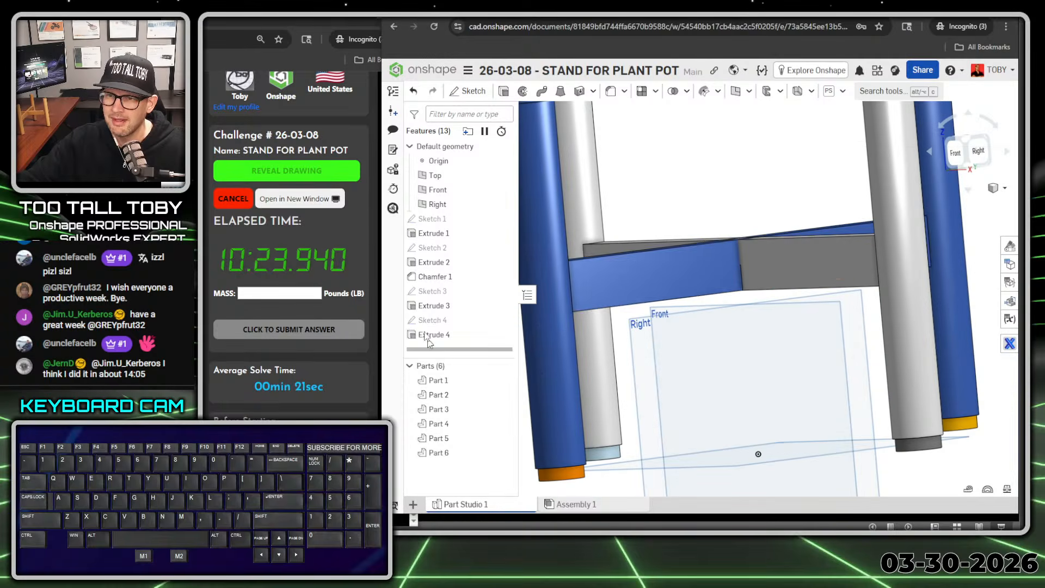
left_click(424, 335)
double_click(424, 336)
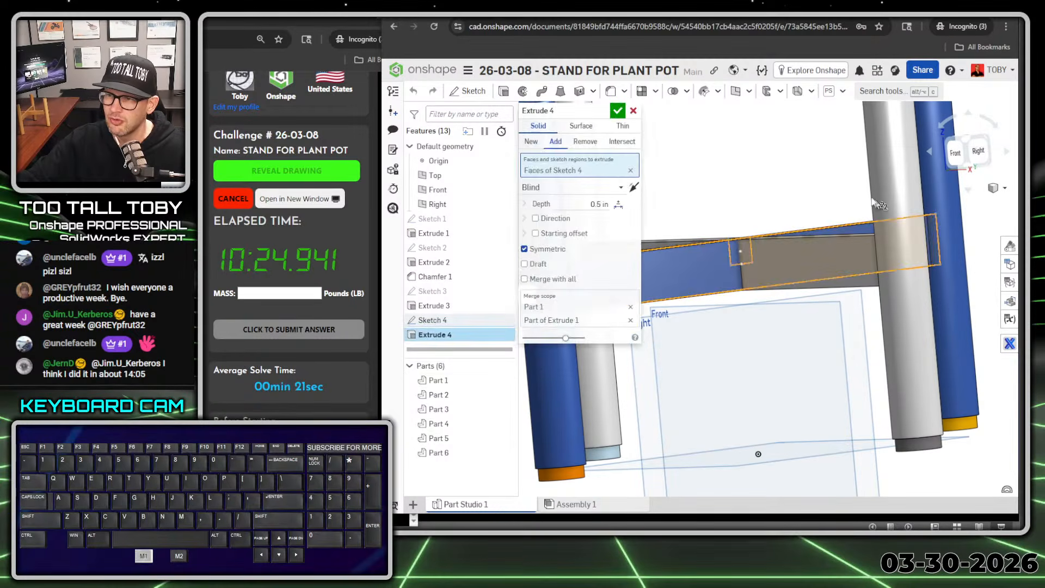
Step: Try the Remove operation for the second cross bar's extrude, and return it to Add
left_click(584, 142)
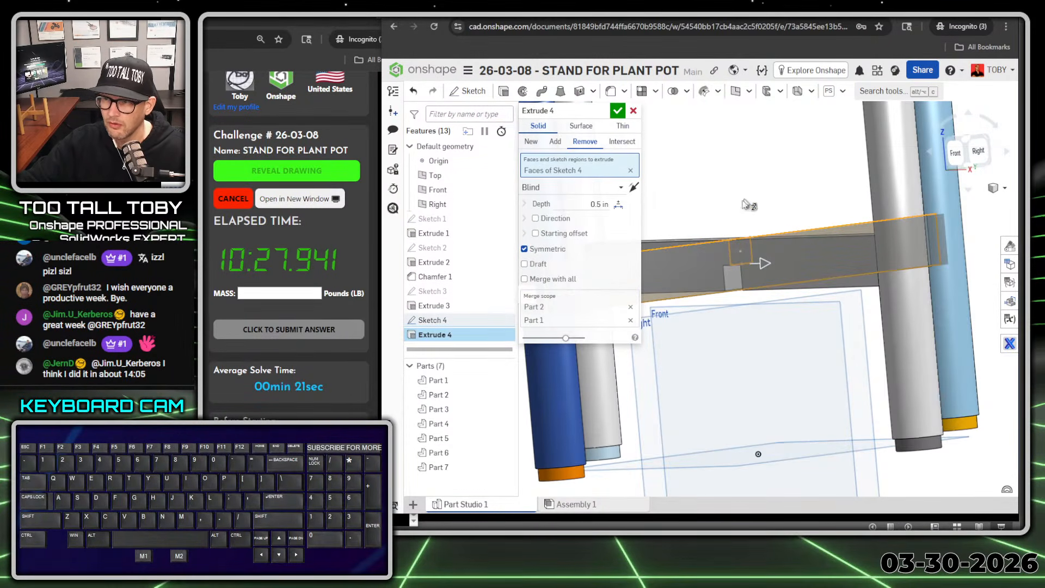
scroll(748, 204, "down", 3)
right_click_drag(736, 213, 734, 222)
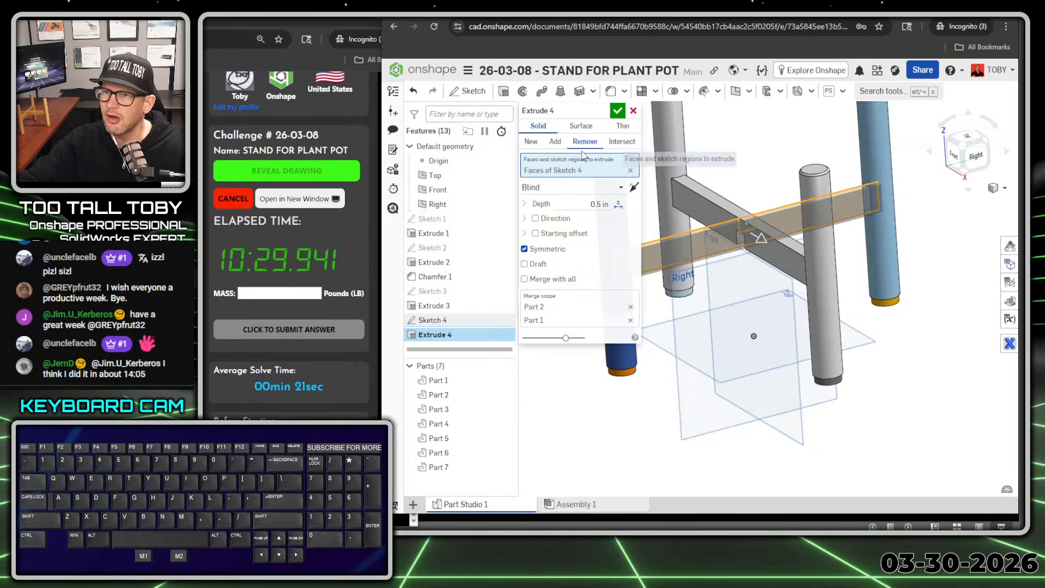
left_click(556, 141)
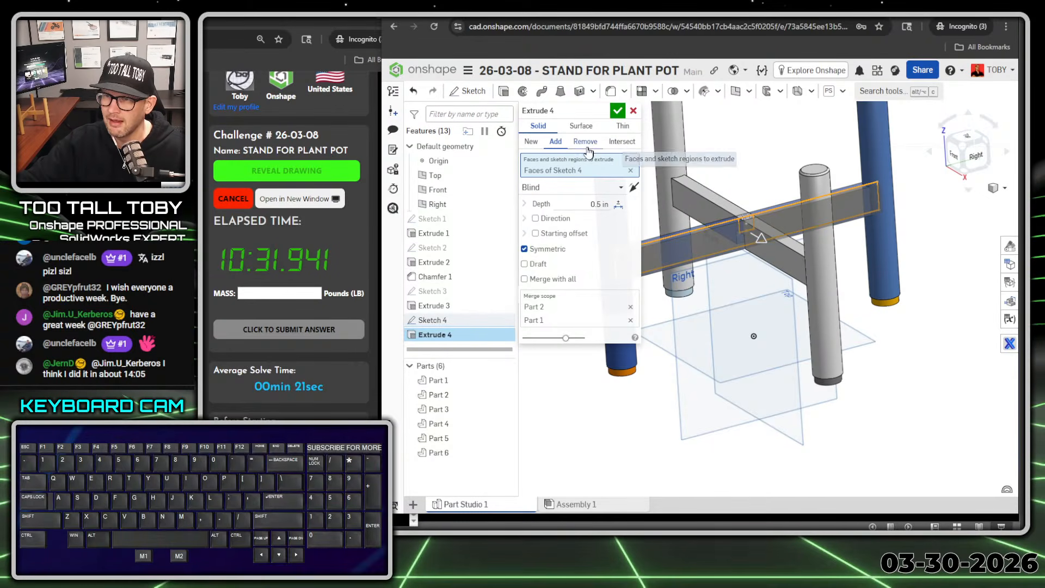
Step: Replace the extrude's profile with only the large rectangle's region, leaving out the small notch rectangle at its centre
scroll(832, 213, "down", 3)
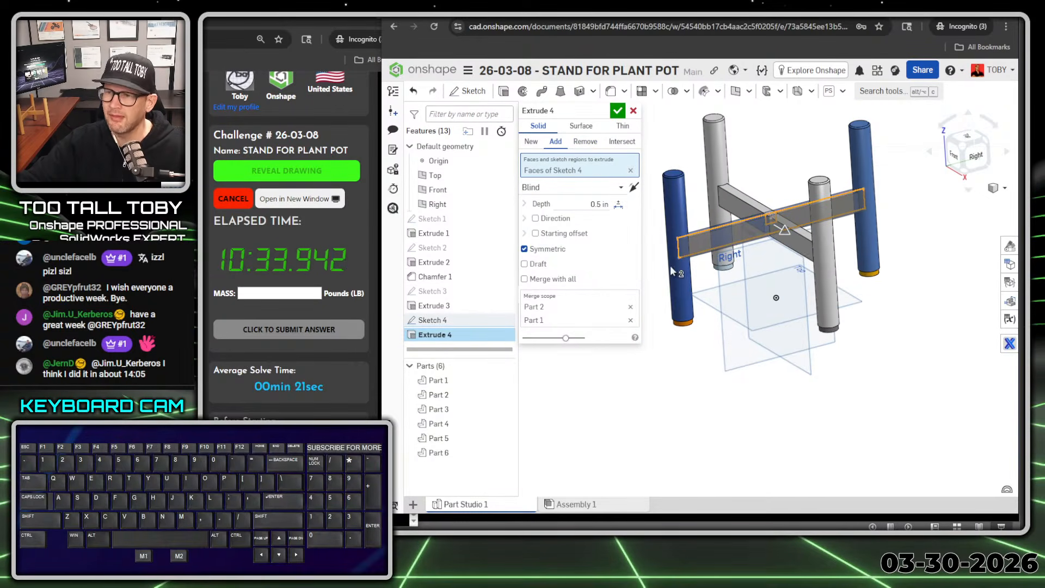
key("alt+1")
left_click(742, 197)
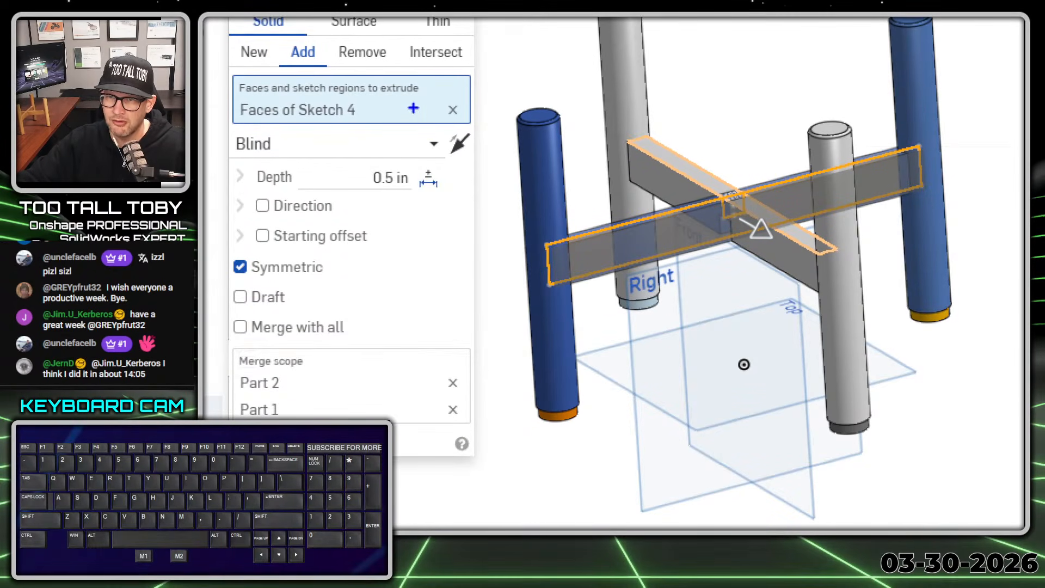
left_click_drag(461, 102, 502, 58, "ctrl+shift")
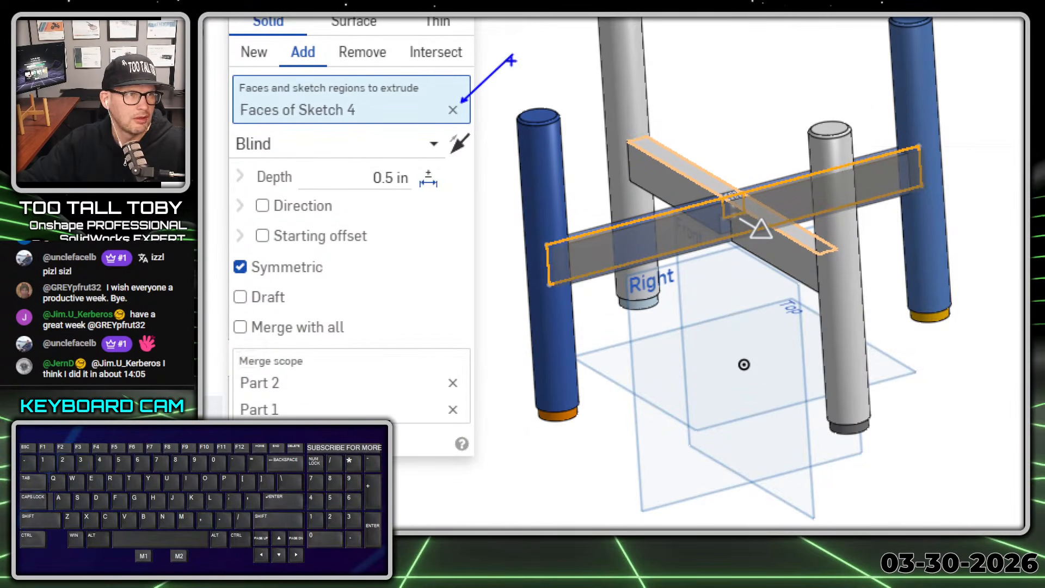
key("alt+1")
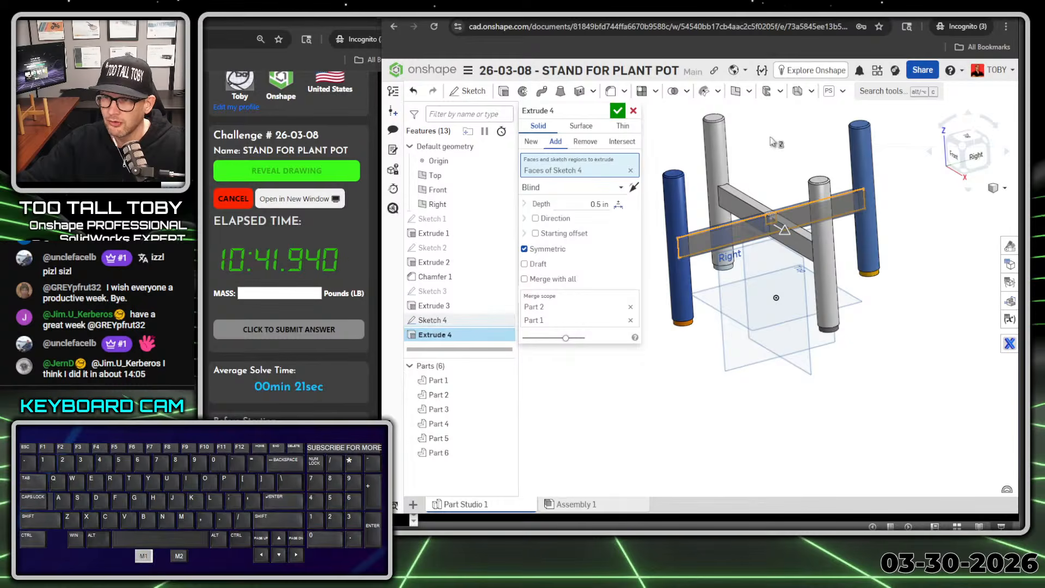
key("space")
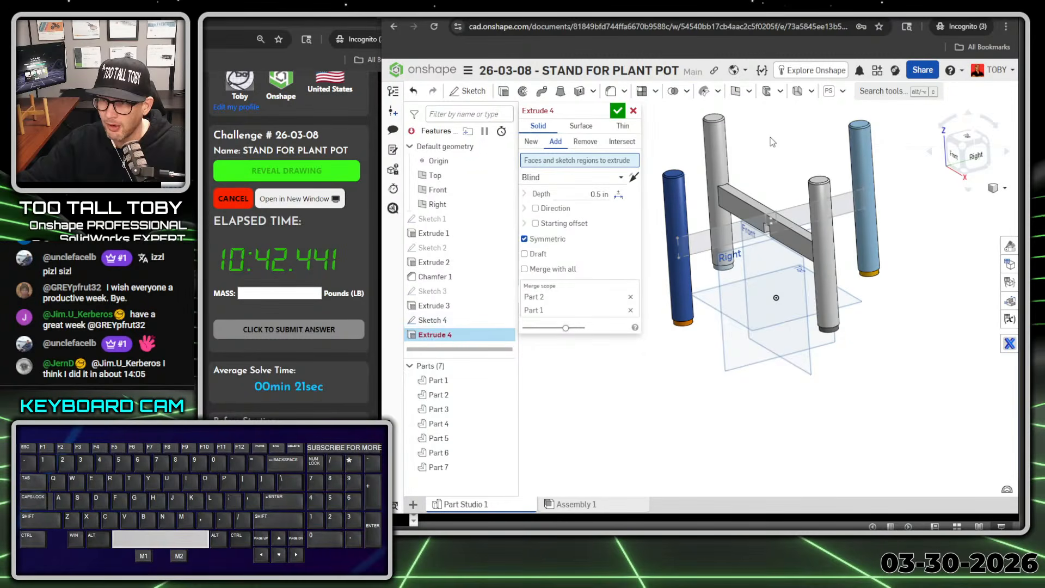
left_click(714, 244)
left_click(618, 111)
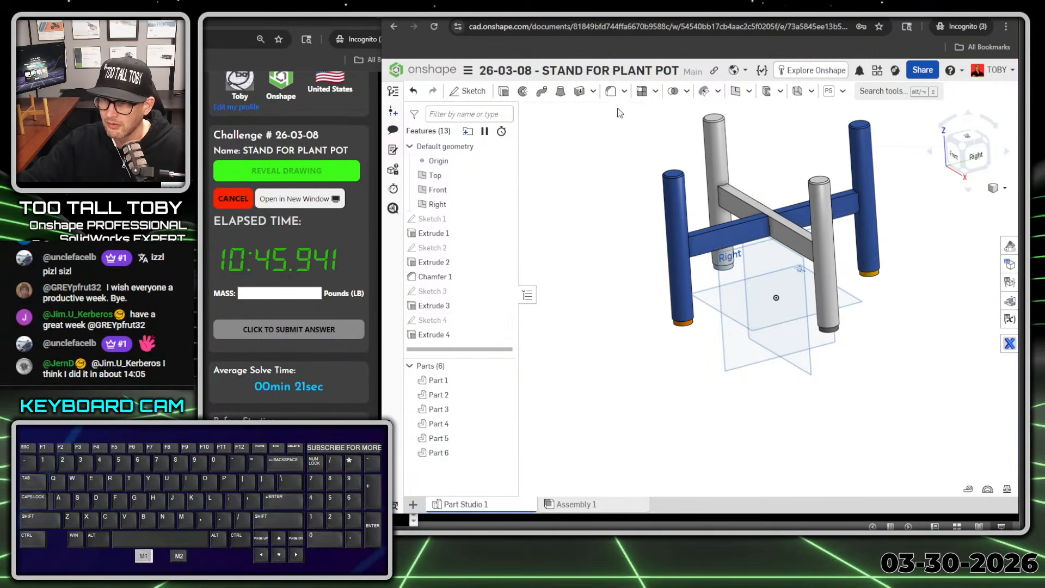
Step: Examine the notched joint where the two cross bars meet
scroll(762, 207, "up", 10)
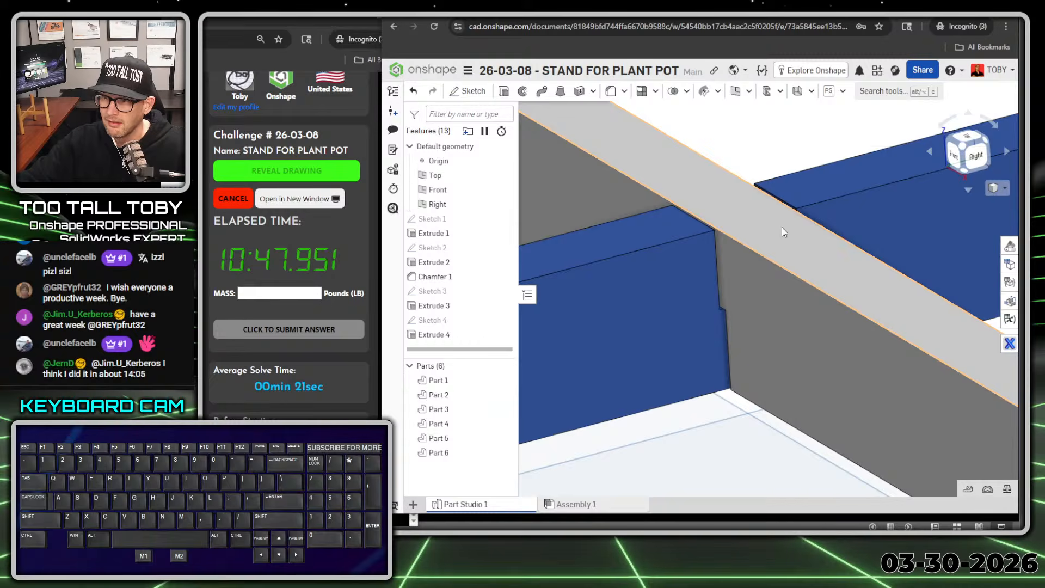
right_click_drag(781, 227, 793, 246)
key("f")
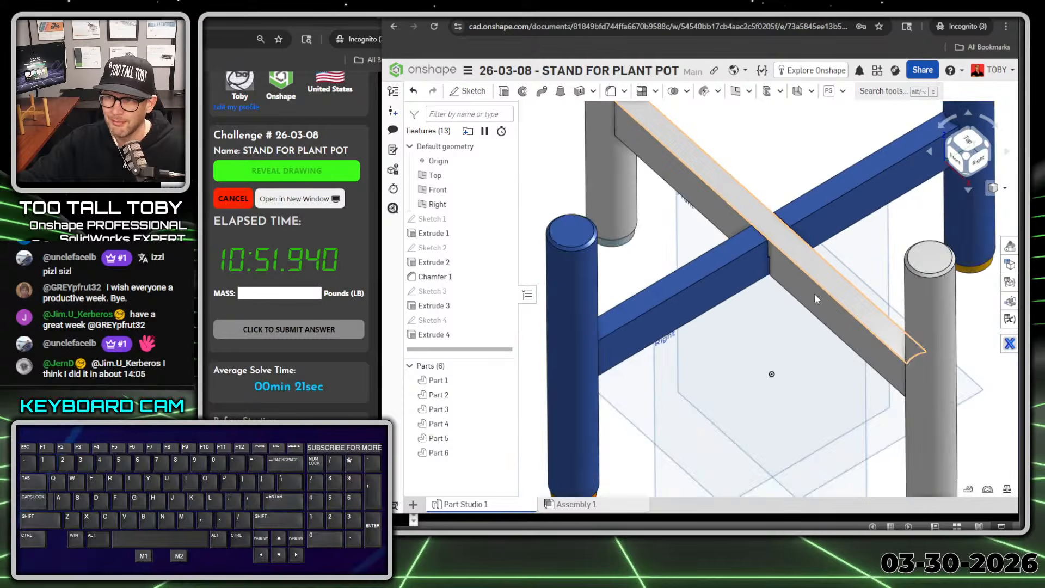
right_click_drag(827, 303, 825, 306)
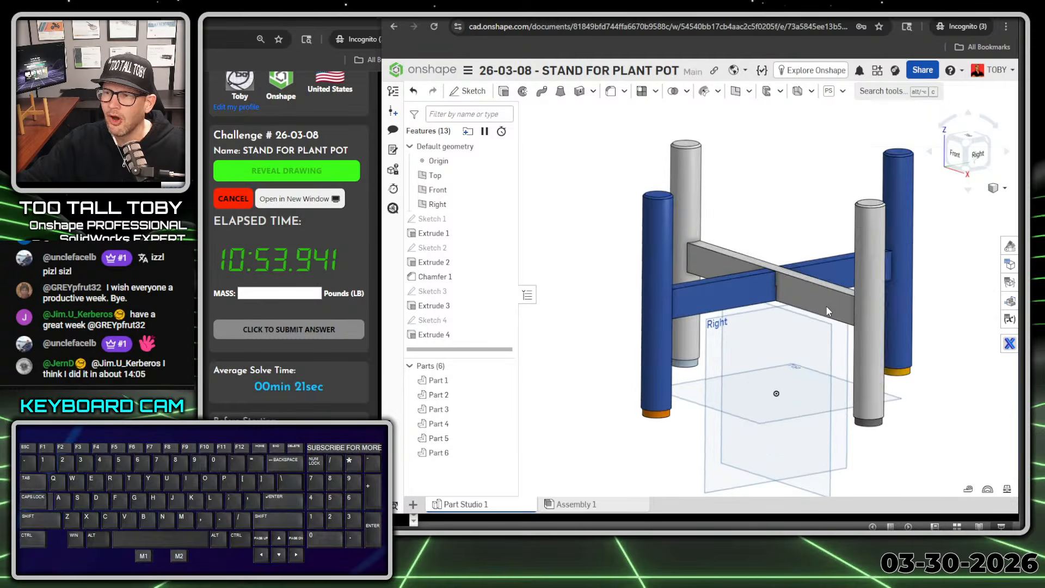
scroll(850, 338, "down", 4)
scroll(873, 362, "up", 2)
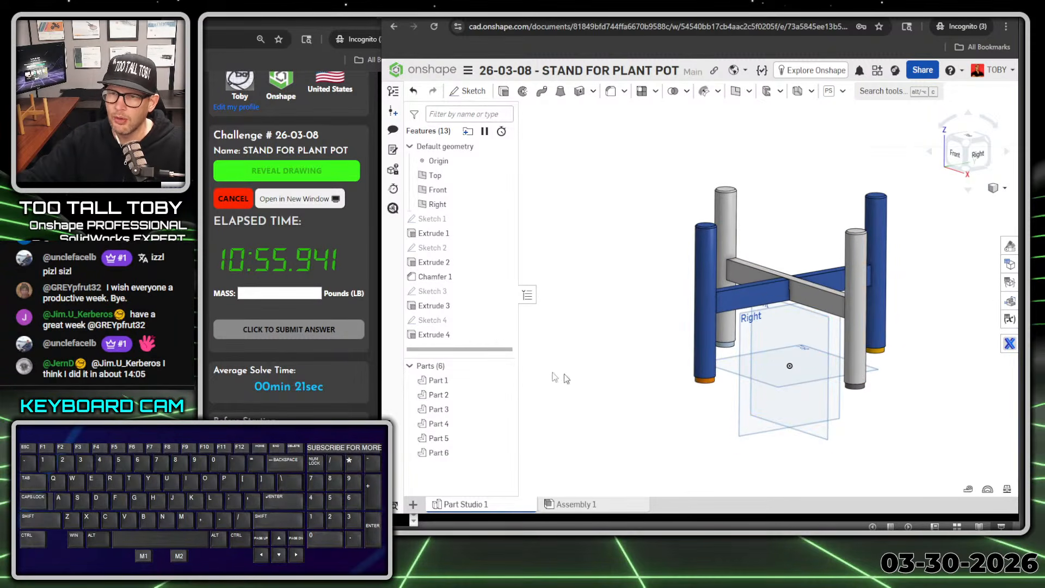
Step: Assign the TTT-AMERICAN CHERRY material from the TTT-CUSTOM MATERIALS library to Part 1 and Part 2, the two leg-and-bar frames
left_click(438, 381)
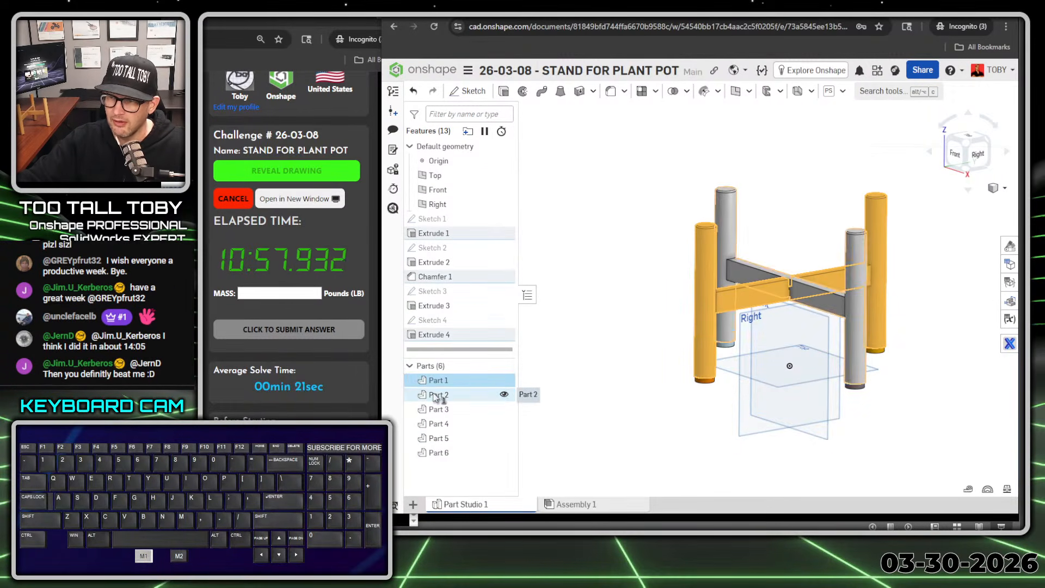
left_click(438, 395)
key("alt+1")
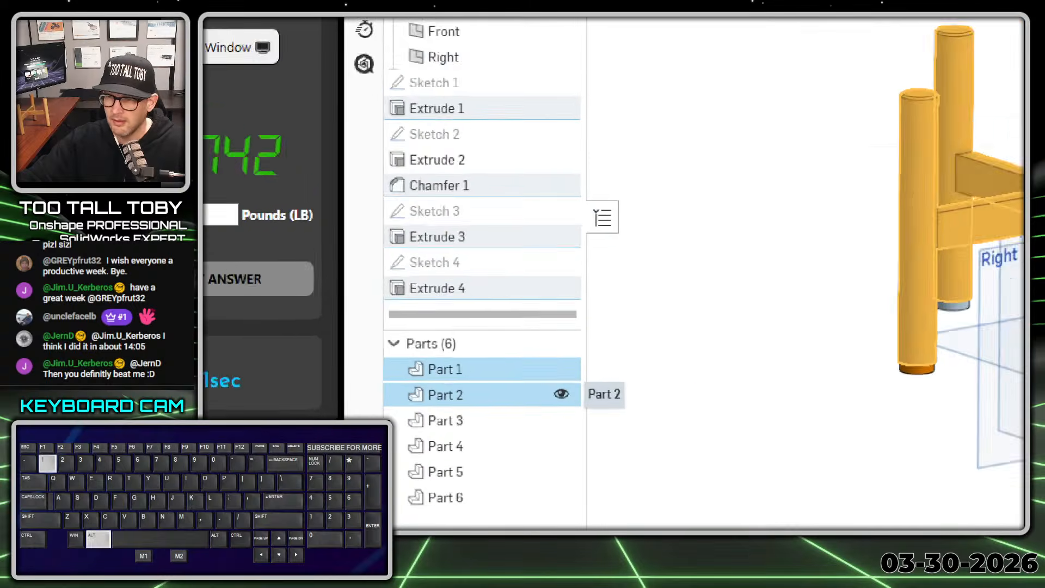
left_click(501, 374)
left_click_drag(502, 374, 596, 336, "ctrl+shift")
key("alt+1")
right_click(450, 390)
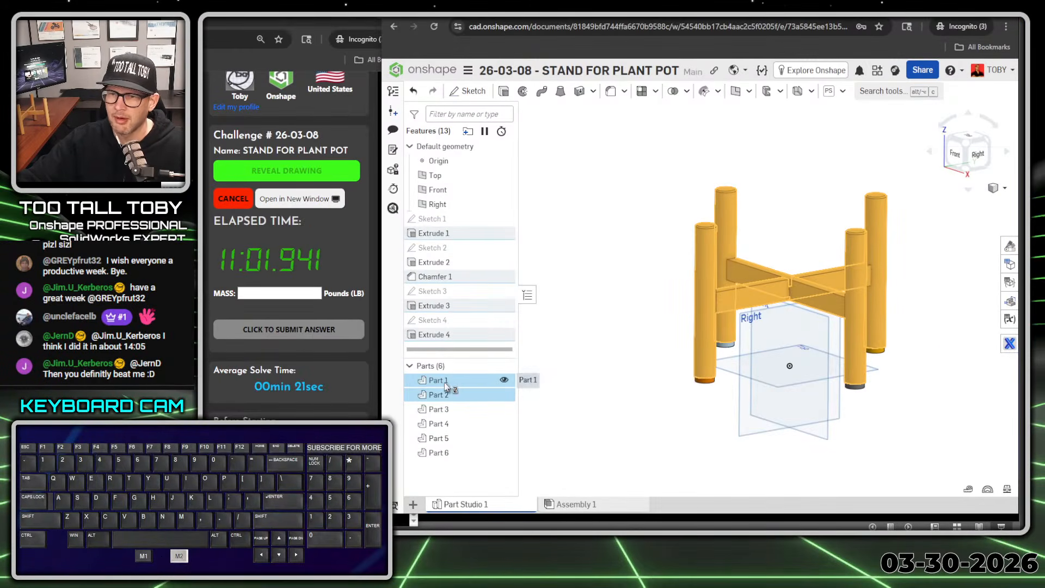
left_click(519, 226)
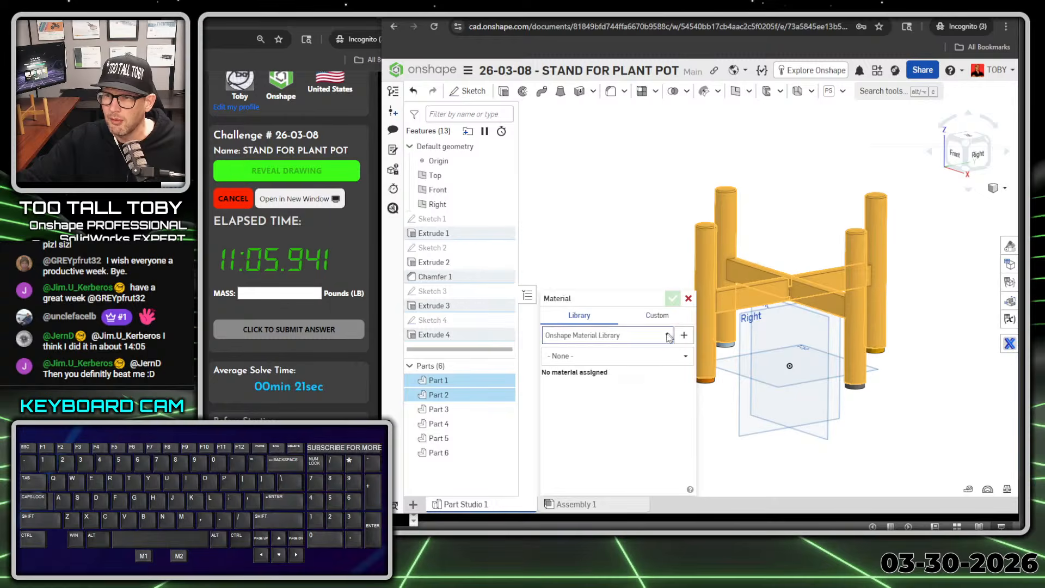
left_click(654, 336)
left_click(616, 365)
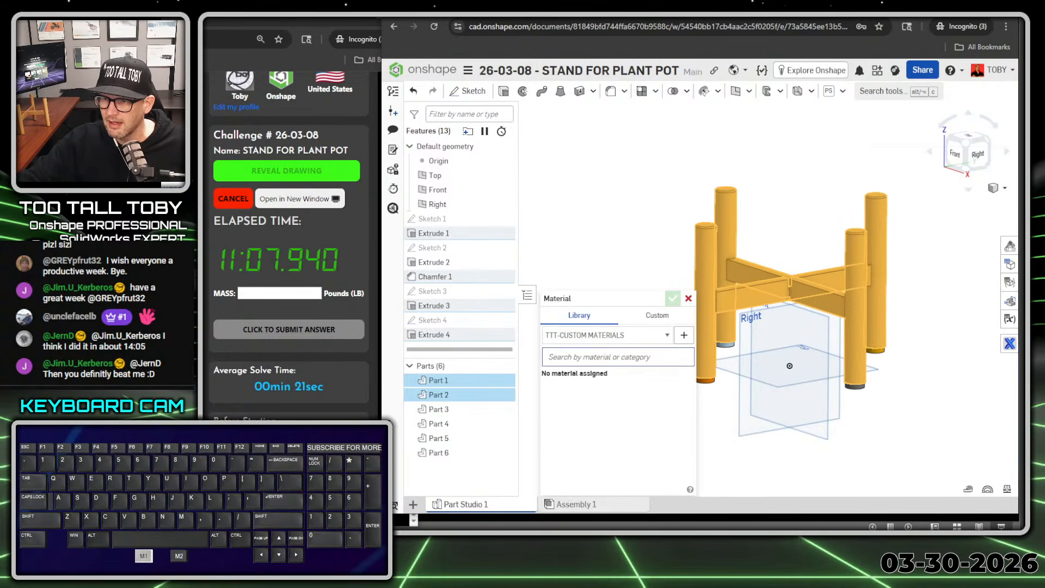
scroll(627, 418, "down", 1)
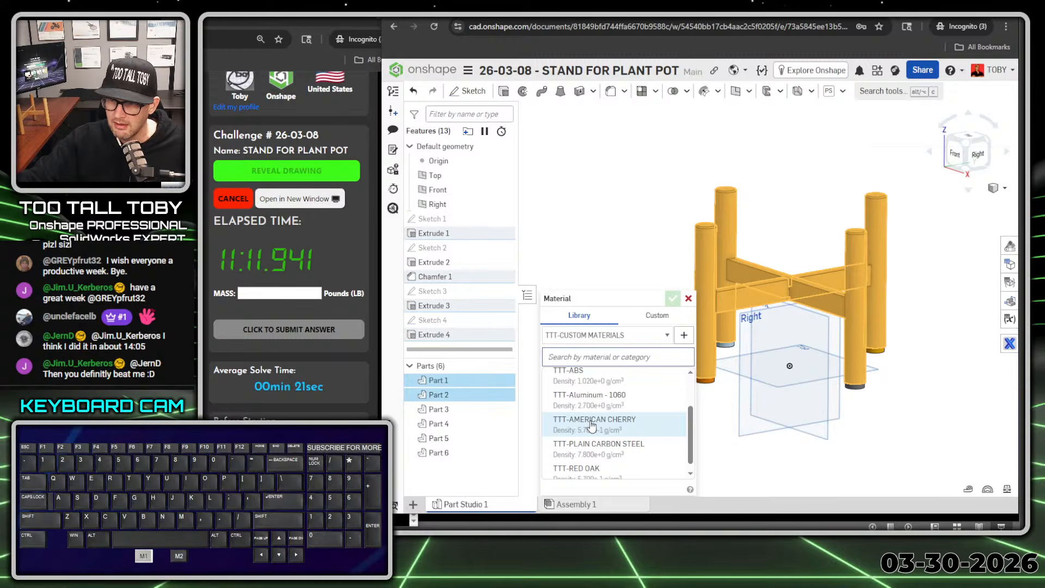
left_click(592, 424)
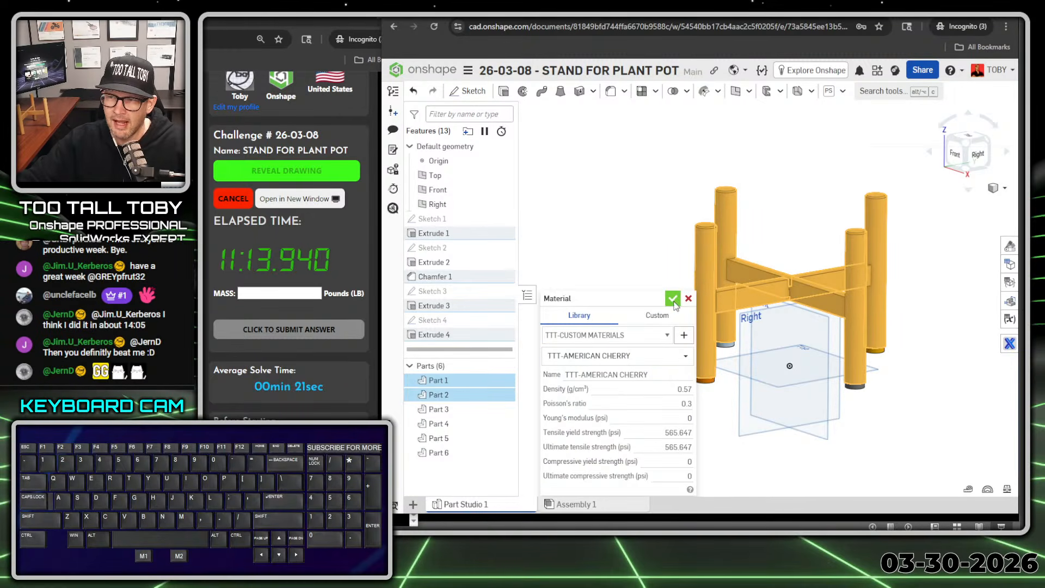
left_click(673, 299)
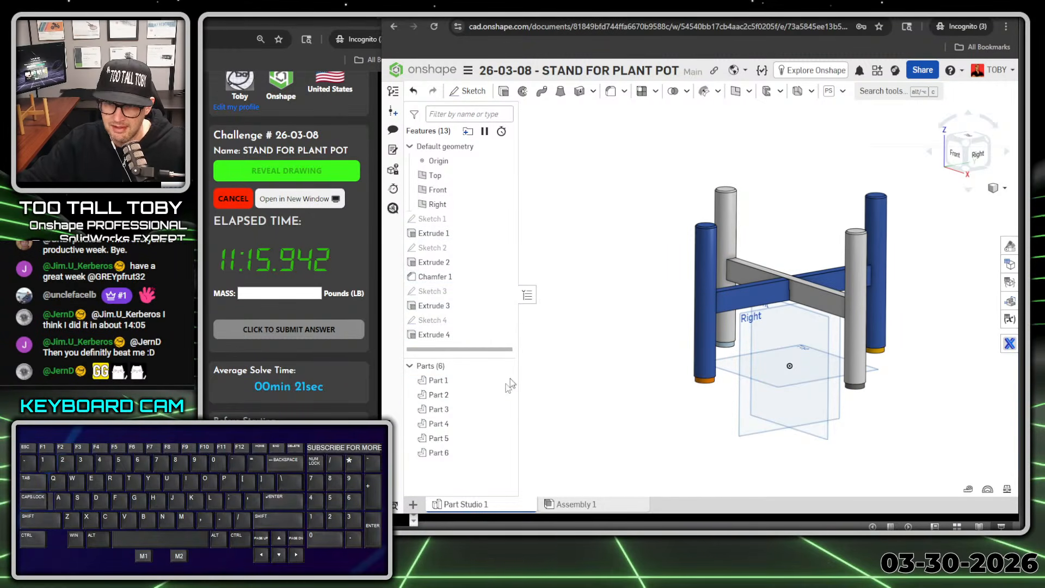
Step: Assign the TTT-ABS material from the TTT-CUSTOM MATERIALS library to Parts 3 through 6, the four feet
left_click(441, 410)
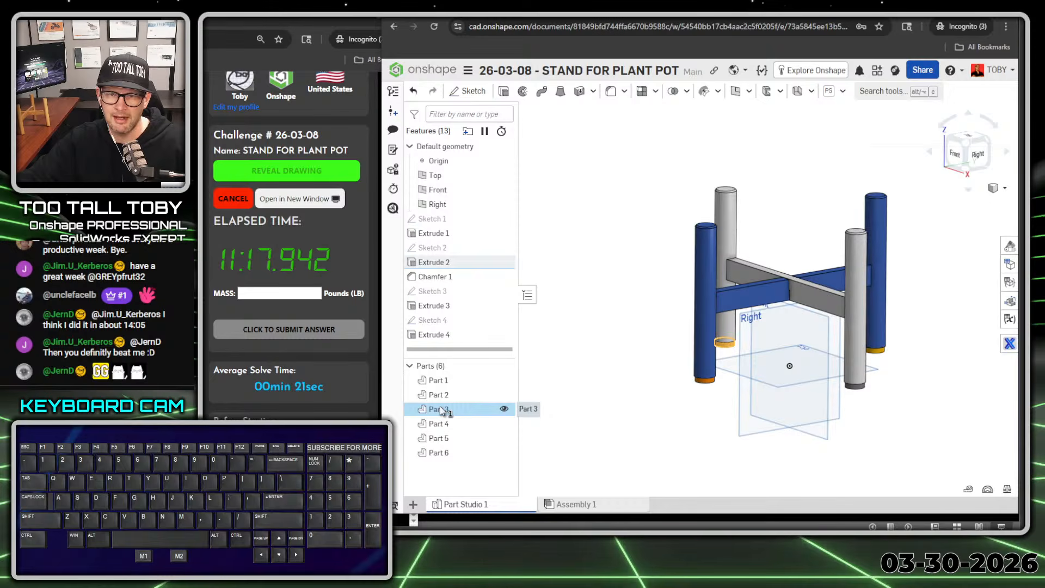
left_click(438, 453, "shift")
right_click(444, 453)
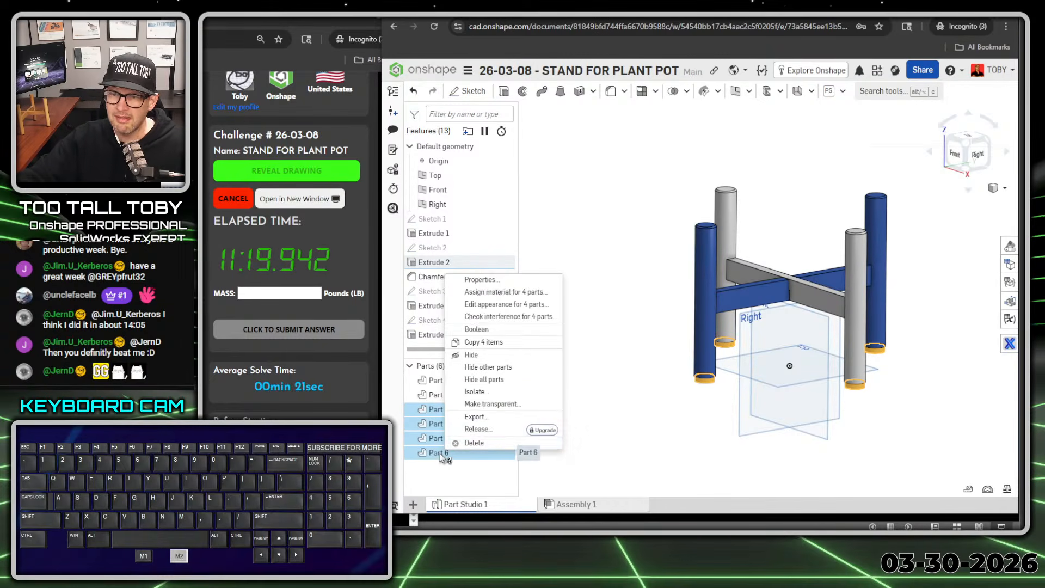
left_click(516, 292)
left_click(631, 337)
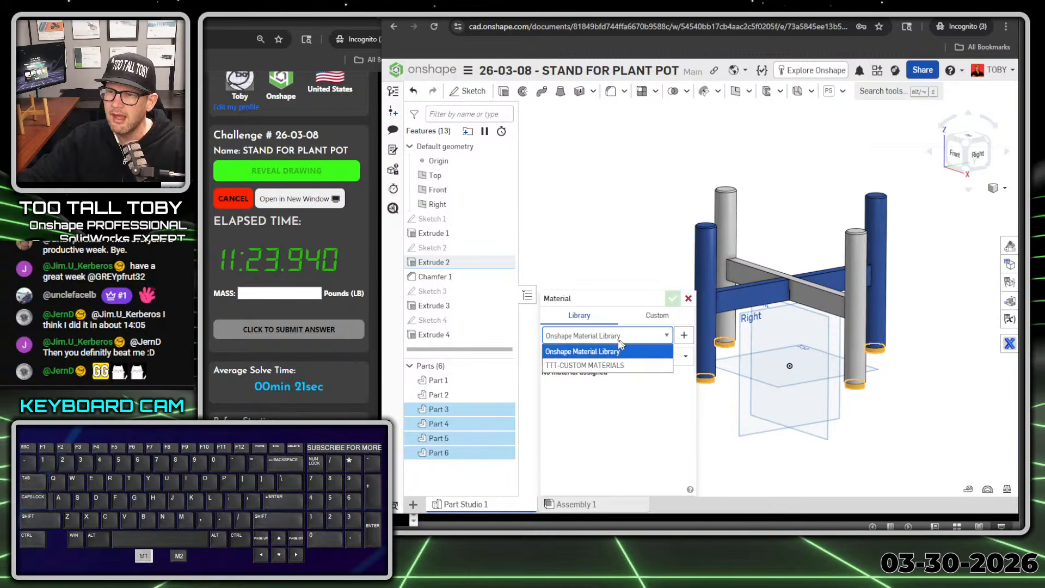
left_click(621, 362)
left_click(621, 357)
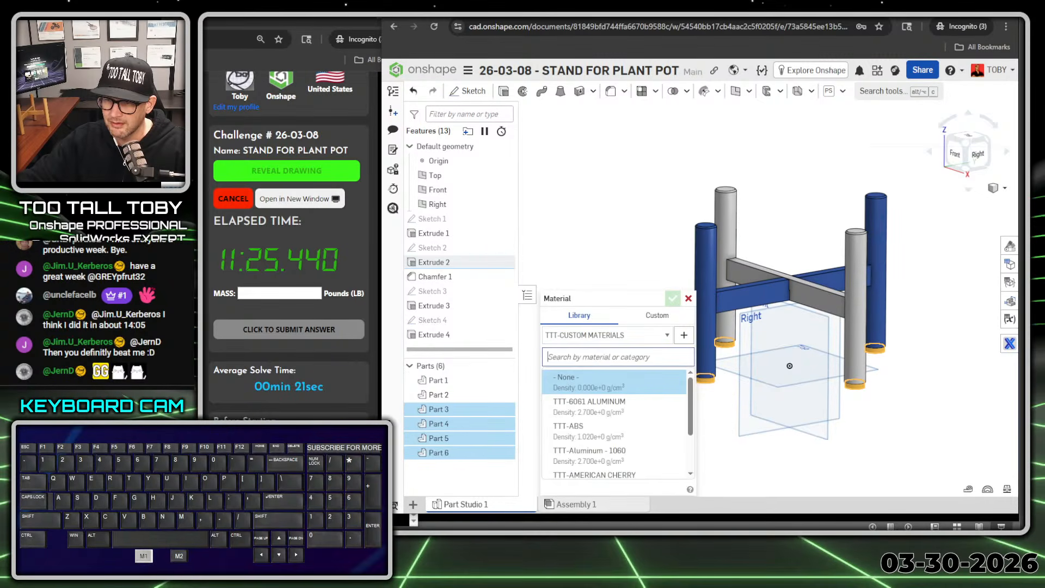
left_click(594, 430)
left_click(673, 299)
scroll(638, 324, "down", 1)
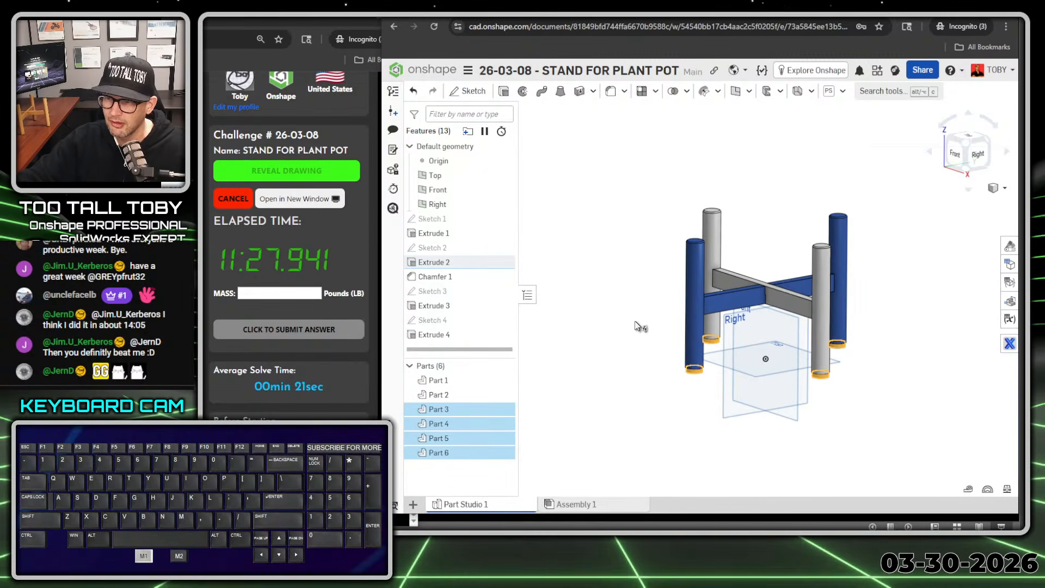
left_click(647, 341)
Step: Measure the combined mass of all six parts of the stand
scroll(607, 281, "up", 1)
mouse_move(626, 305)
right_mouse_down()
mouse_move(673, 317)
mouse_move(700, 299)
mouse_move(628, 292)
mouse_move(636, 281)
mouse_move(626, 288)
right_mouse_up()
scroll(626, 289, "down", 2)
right_click_drag(696, 346, 786, 322, "ctrl")
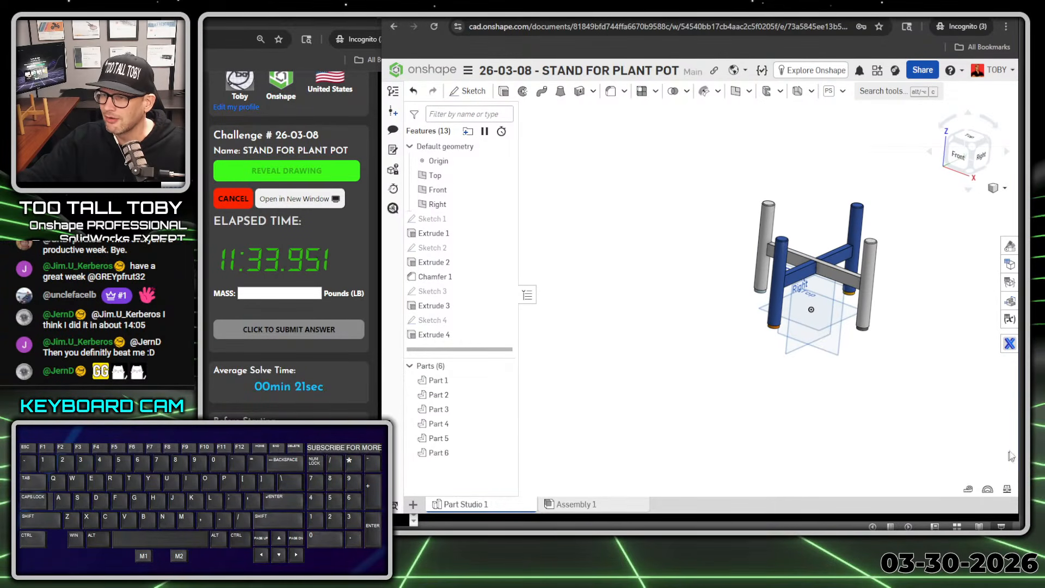
left_click(1008, 488)
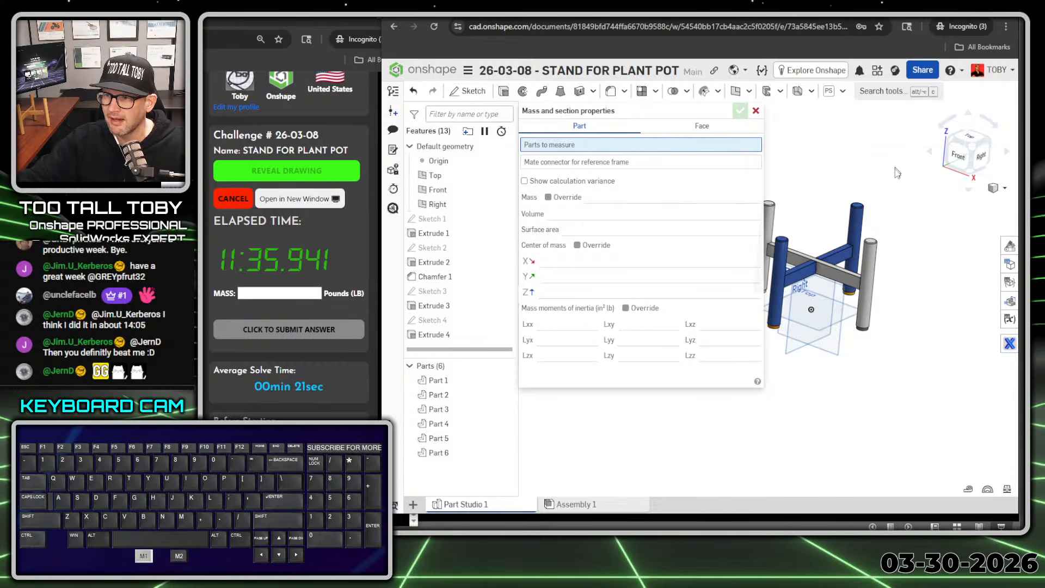
left_click_drag(896, 168, 693, 393)
key("alt+1")
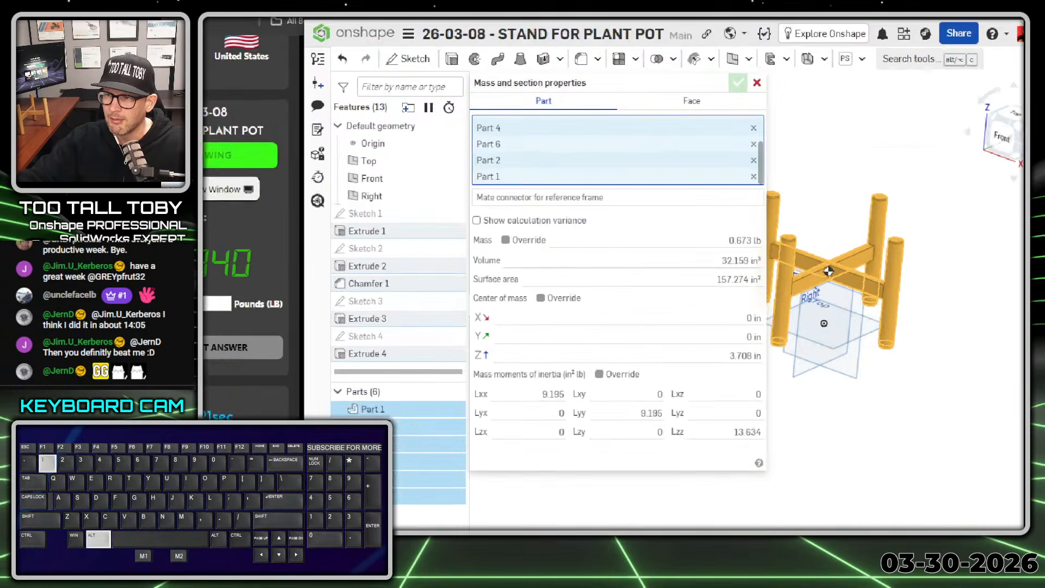
mouse_move(753, 231)
left_mouse_down()
mouse_move(789, 238)
mouse_move(753, 230)
left_mouse_up()
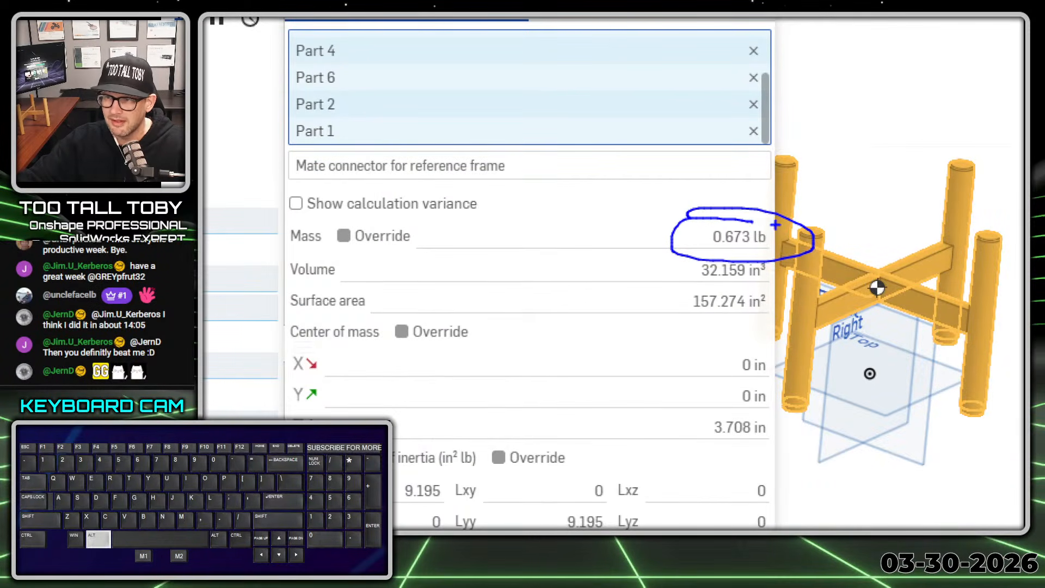
key("alt+1")
Step: Submit 0.673 pounds as the mass answer on the TooTallToby challenge page, and dismiss the result message
left_click_drag(132, 18, 745, 35)
left_click(863, 311)
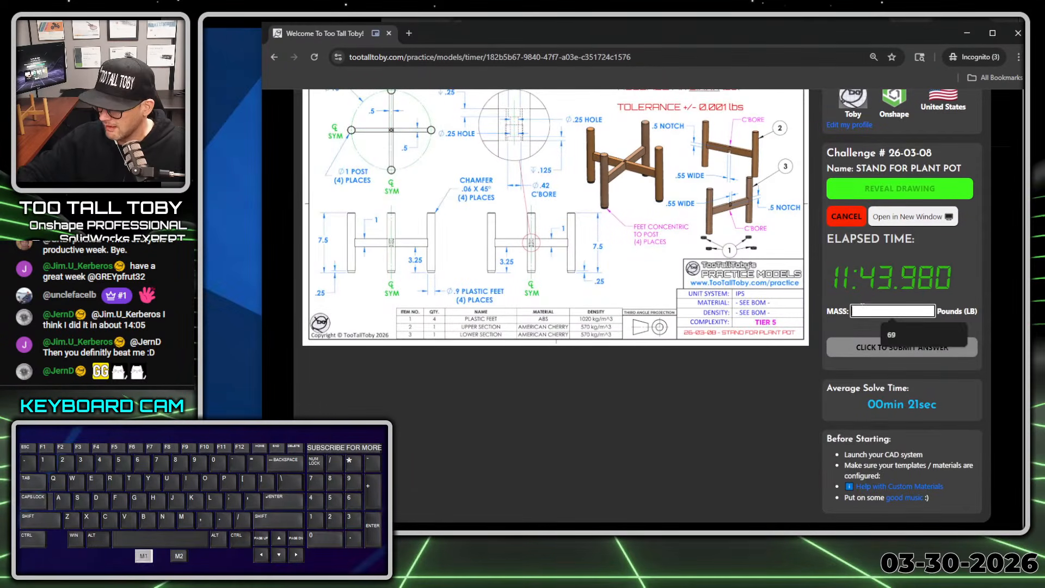
type("0.673")
key("Return")
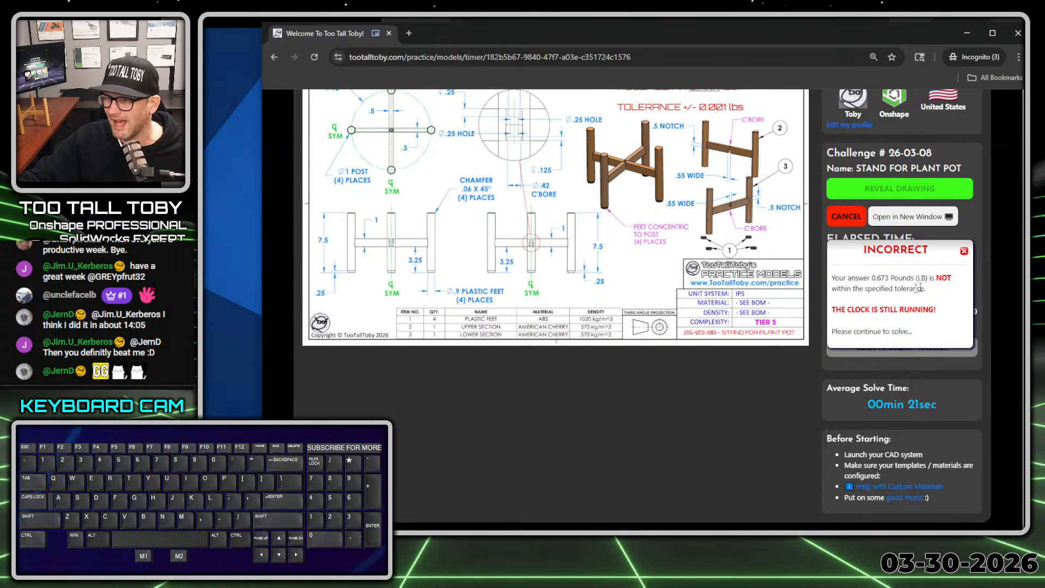
scroll(922, 297, "up", 1)
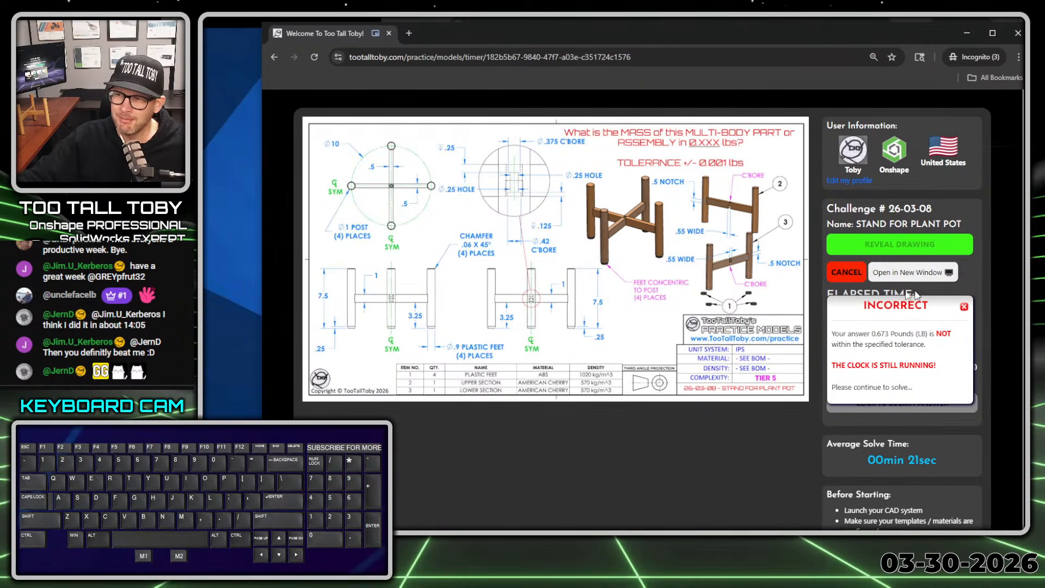
left_click(964, 307)
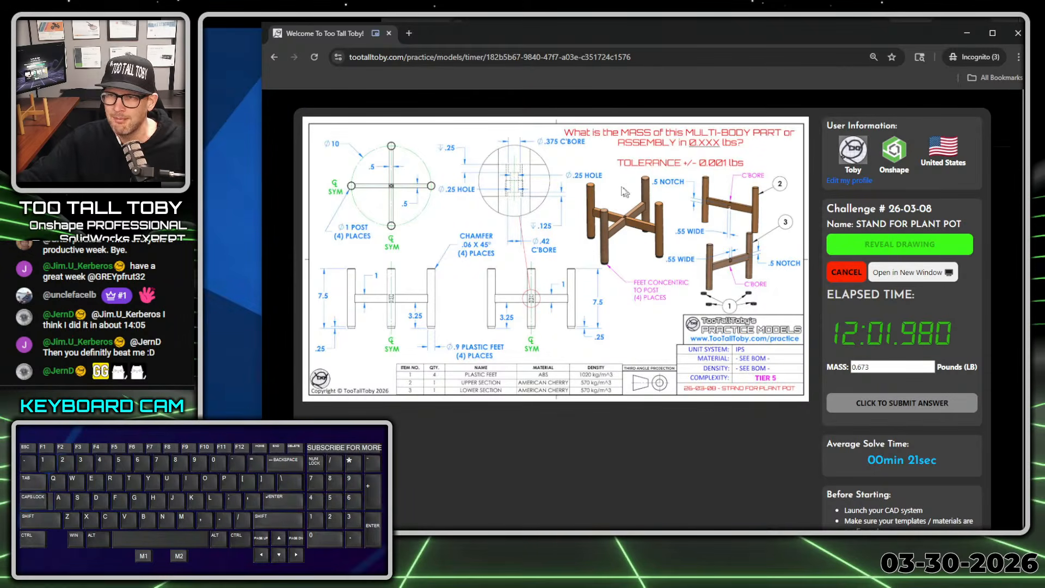
Step: Examine the challenge drawing's counterbore and hole callouts at the joint of the two cross bars
key("alt+1")
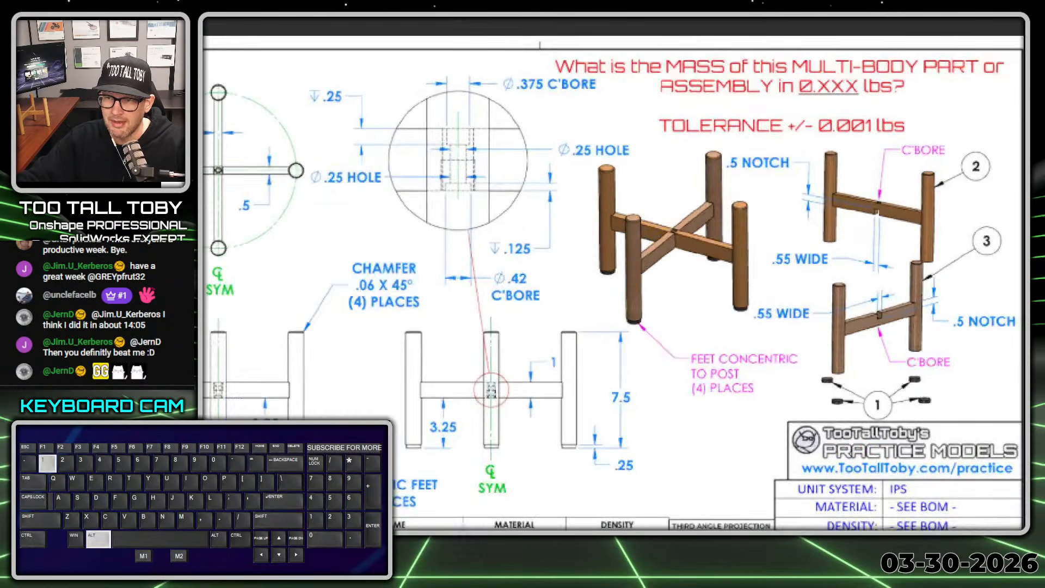
left_click(611, 191)
left_click_drag(650, 238, 649, 196, "ctrl+shift")
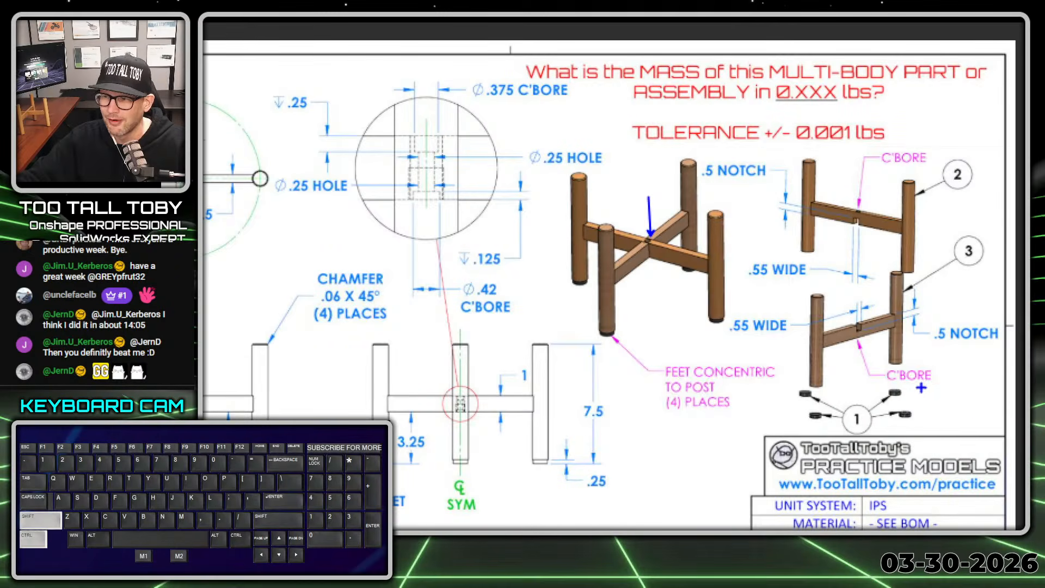
left_click_drag(922, 388, 971, 426, "ctrl+shift")
left_click_drag(915, 142, 934, 124, "ctrl+shift")
key("alt+1")
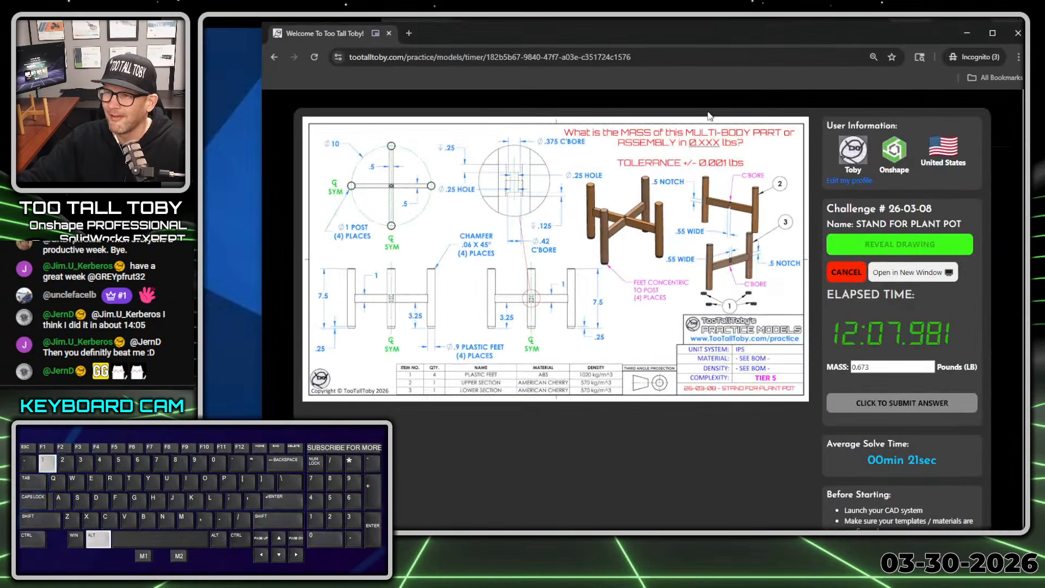
Step: Return to the Onshape Part Studio, close the mass properties, and start a sketch on the Front plane viewed head-on
left_click_drag(743, 33, 139, 20)
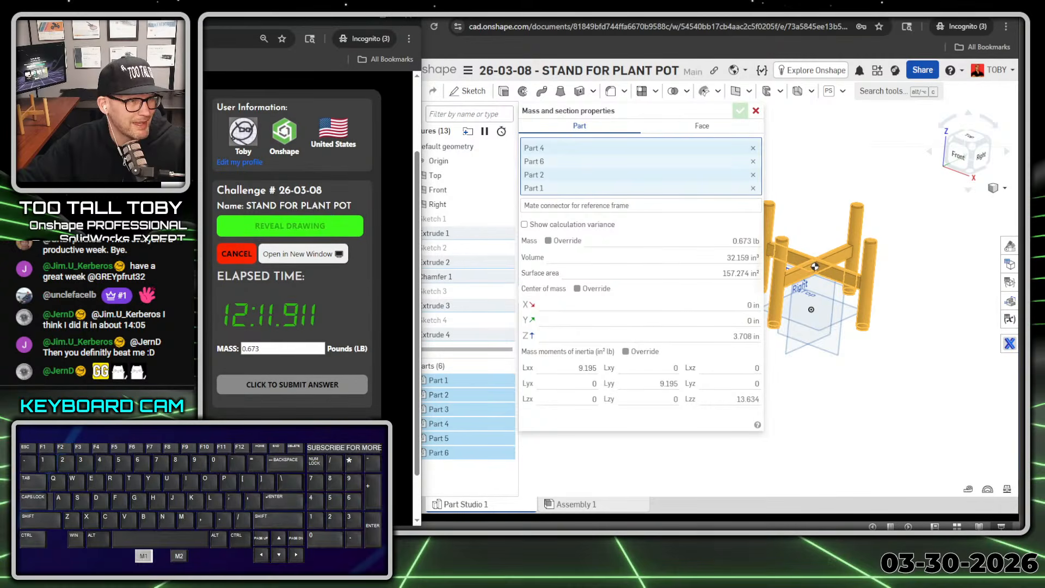
left_click(756, 112)
left_click(662, 231)
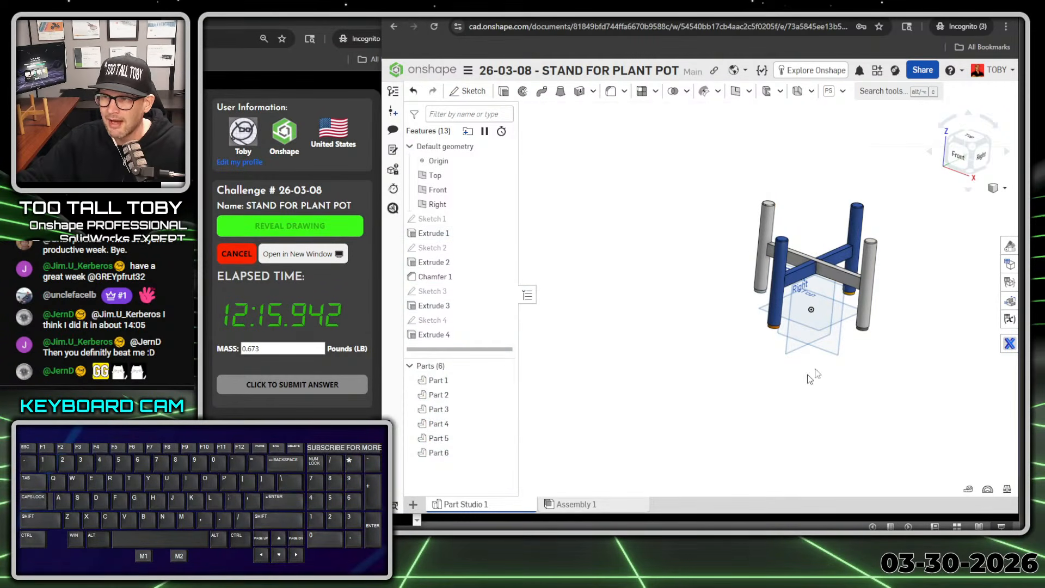
left_click(832, 349)
key("s")
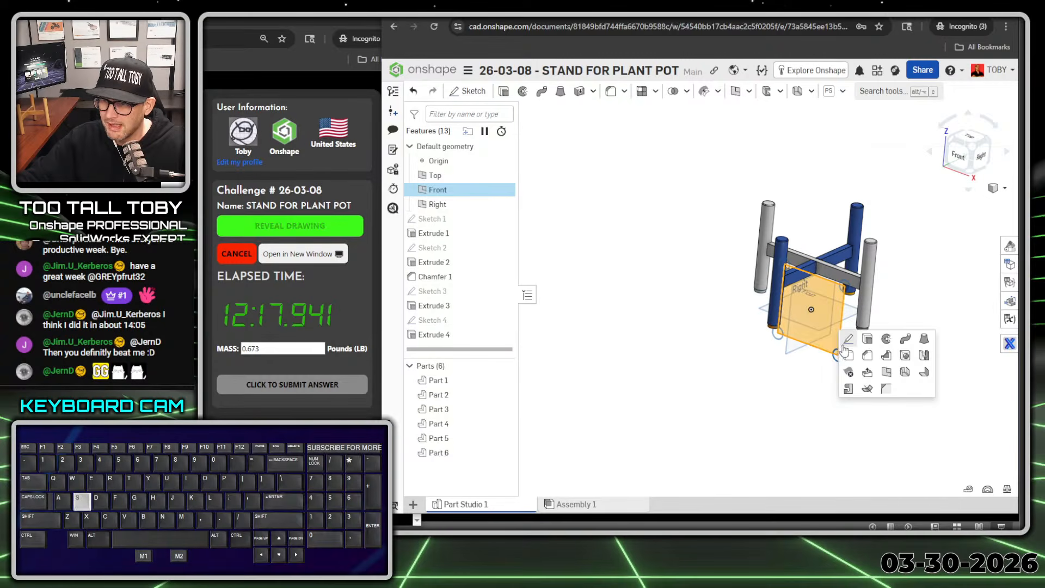
left_click(847, 348)
key("n")
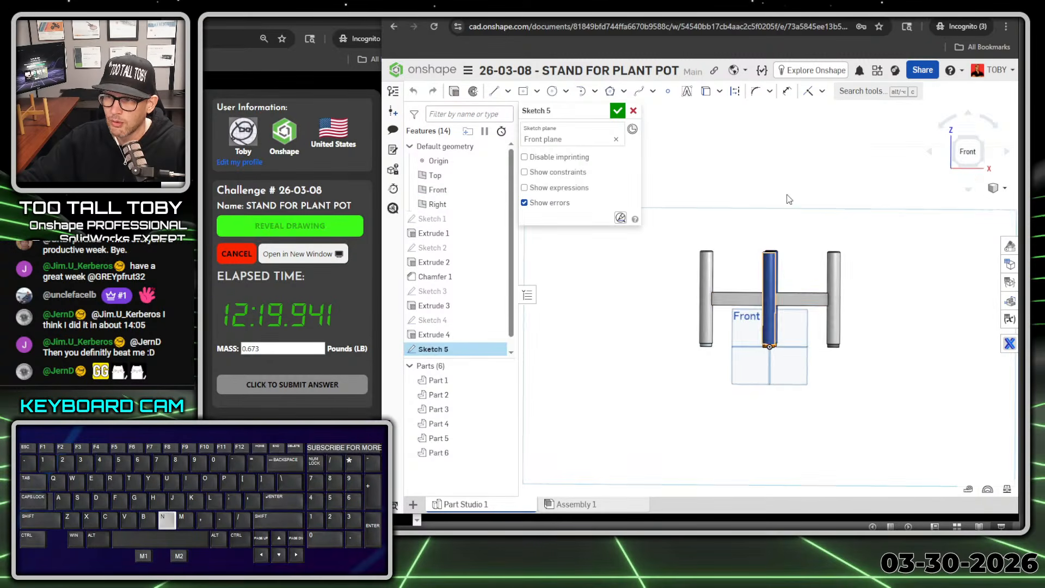
Step: Draw a vertical construction centerline through the middle of the cross-bar joint, extending above and below the bar
scroll(805, 304, "up", 4)
scroll(805, 304, "up", 5)
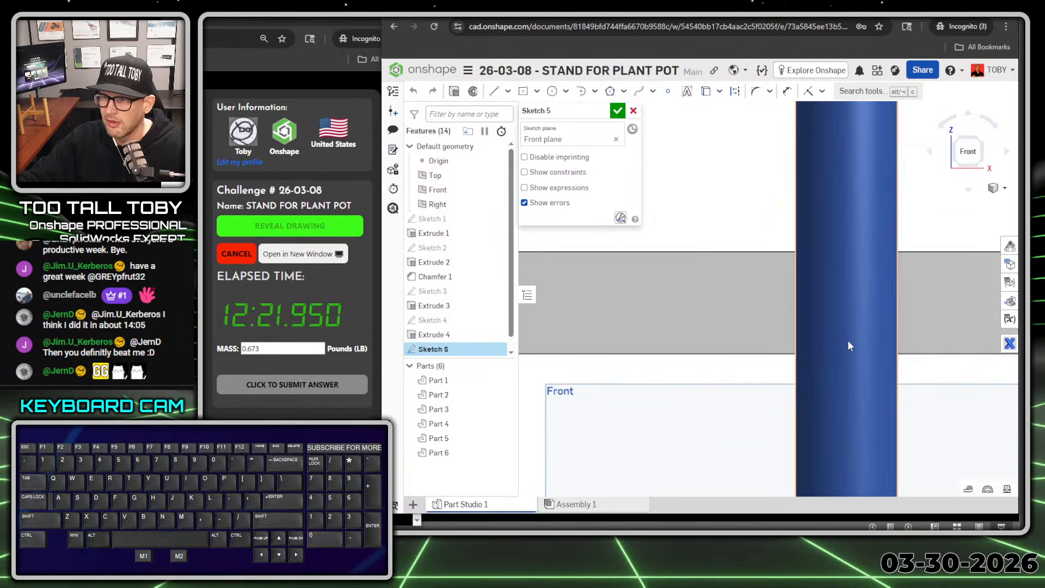
scroll(942, 343, "down", 2)
middle_click_drag(935, 366, 794, 326, "ctrl")
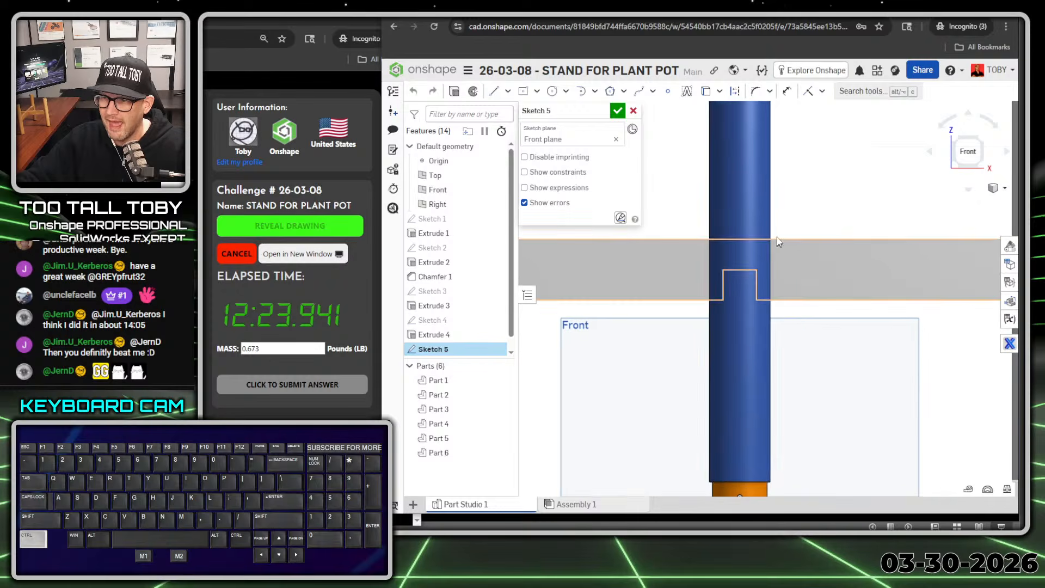
key("s")
left_click(713, 157)
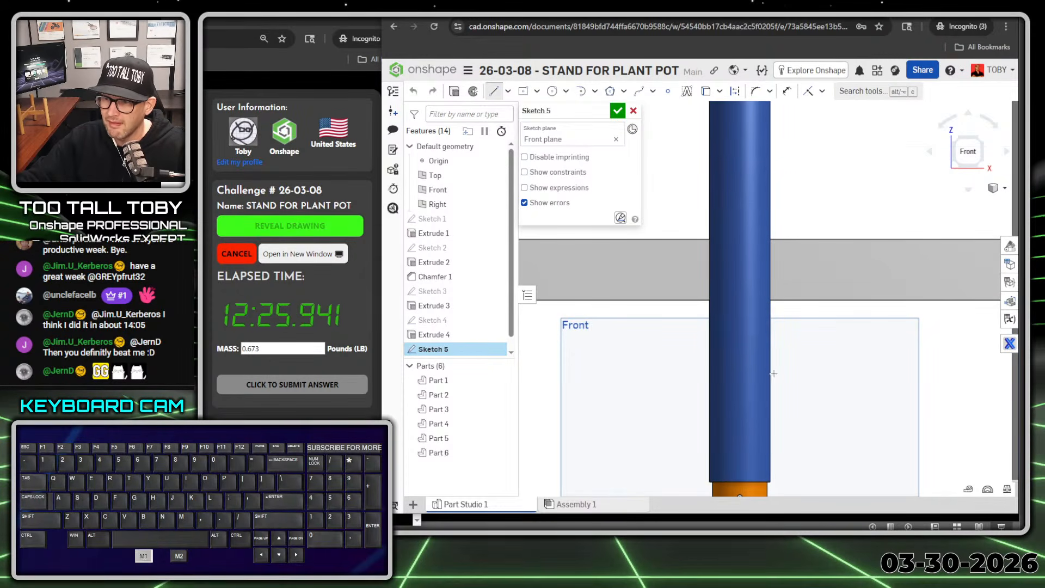
left_click(740, 351)
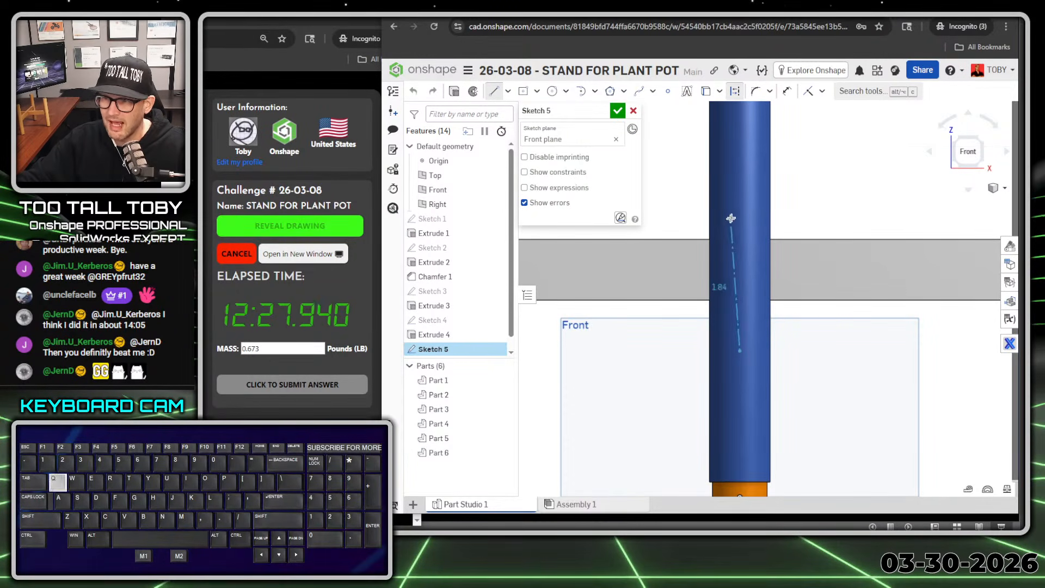
left_click(740, 171)
key("Escape")
Step: Start the upper counterbore half-profile from the centerline with a horizontal line outward and a vertical line 0.25 in deep
key("s")
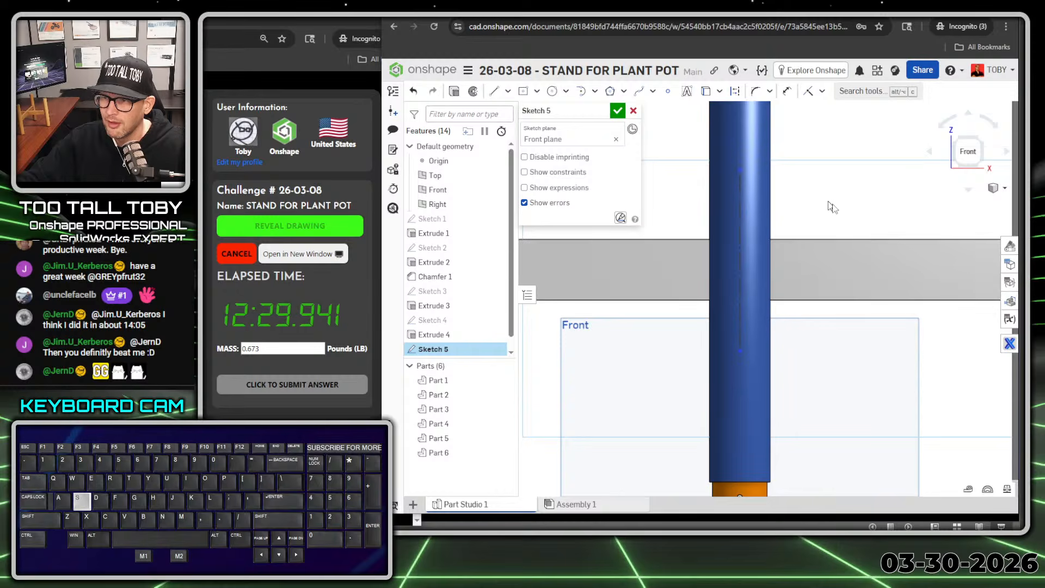
left_click(862, 195)
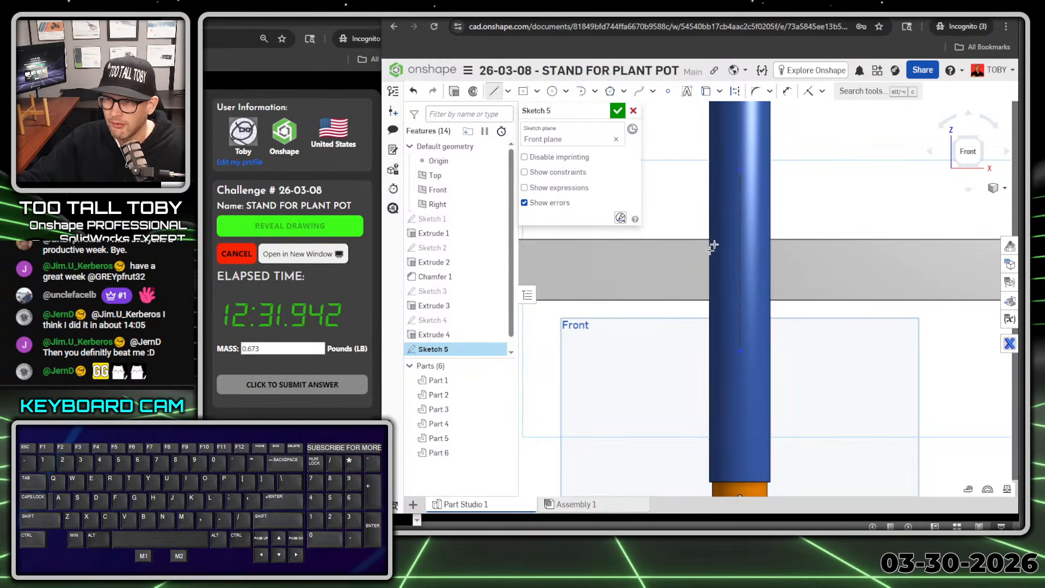
left_click(725, 236)
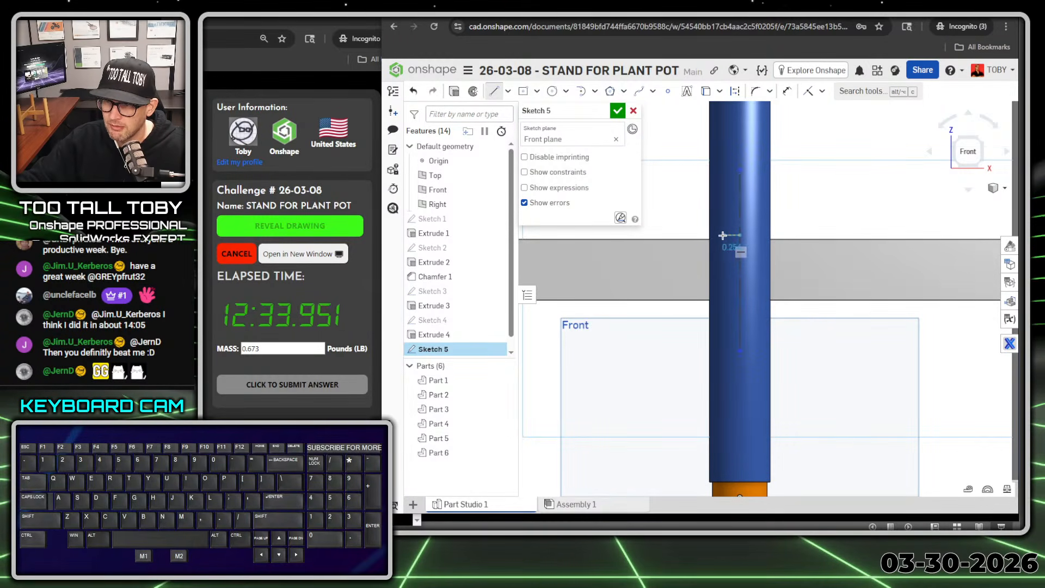
left_click(719, 235)
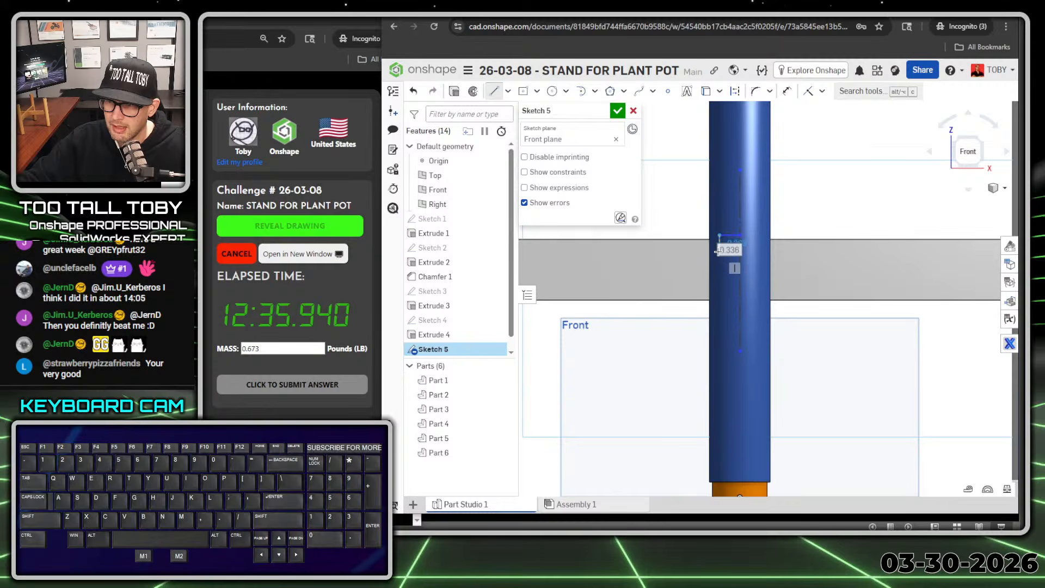
left_click(718, 252)
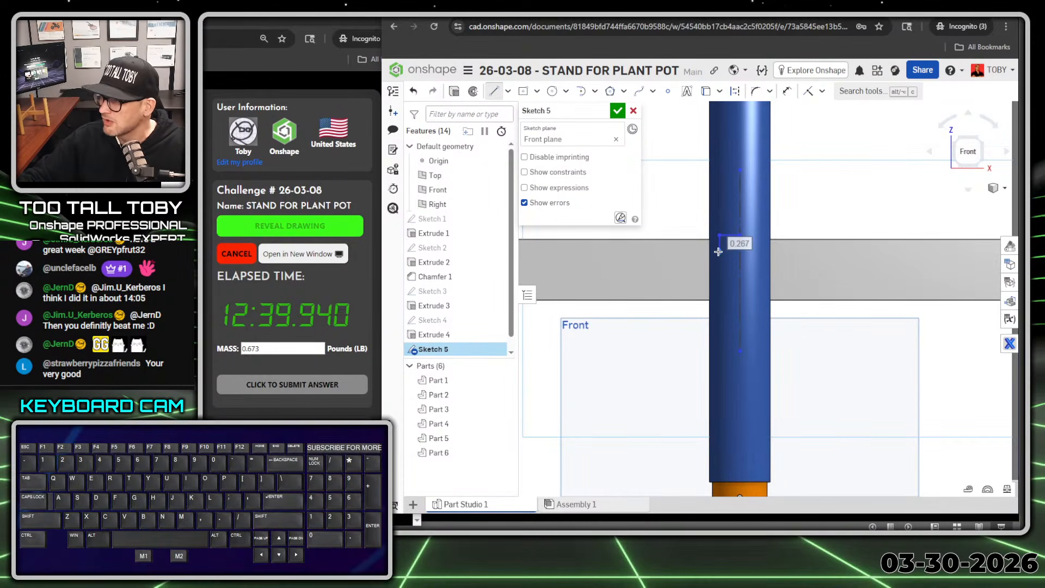
type("0.25")
key("Return")
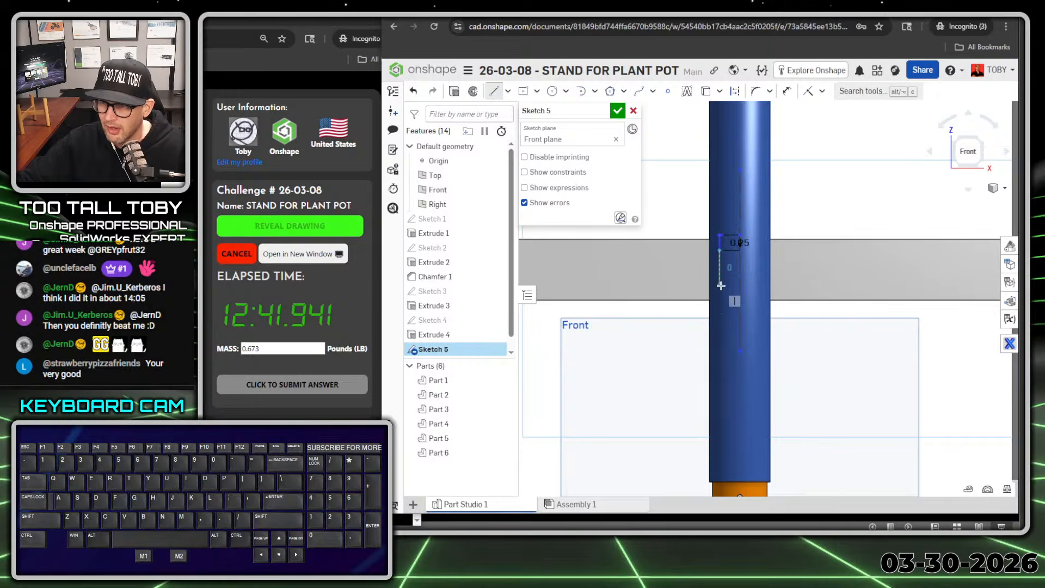
Step: Continue the half-profile with a horizontal line inward, a vertical line about 0.90 in down, and a horizontal line outward for the lower counterbore
scroll(721, 285, "up", 5)
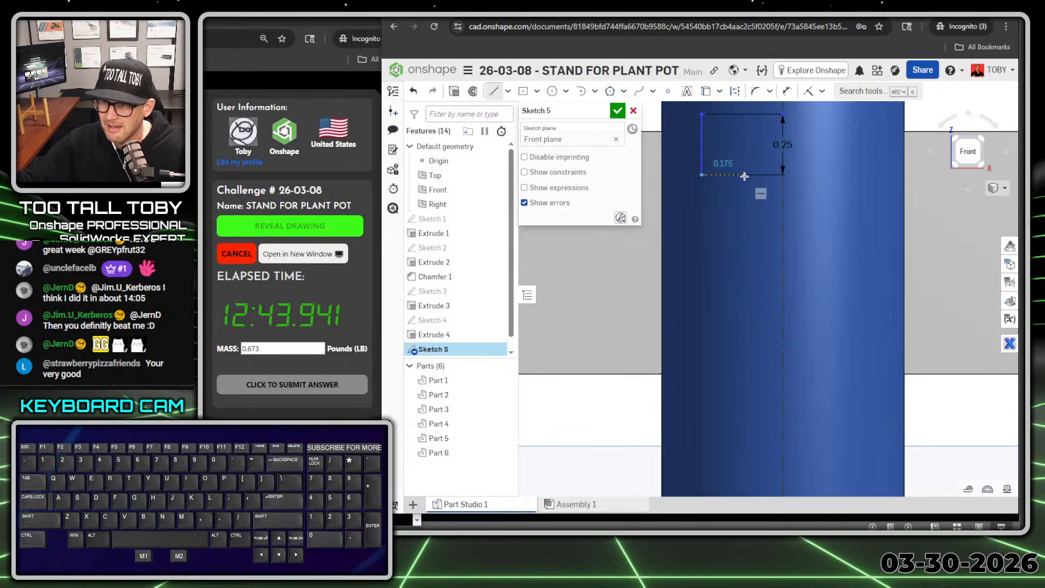
left_click(745, 175)
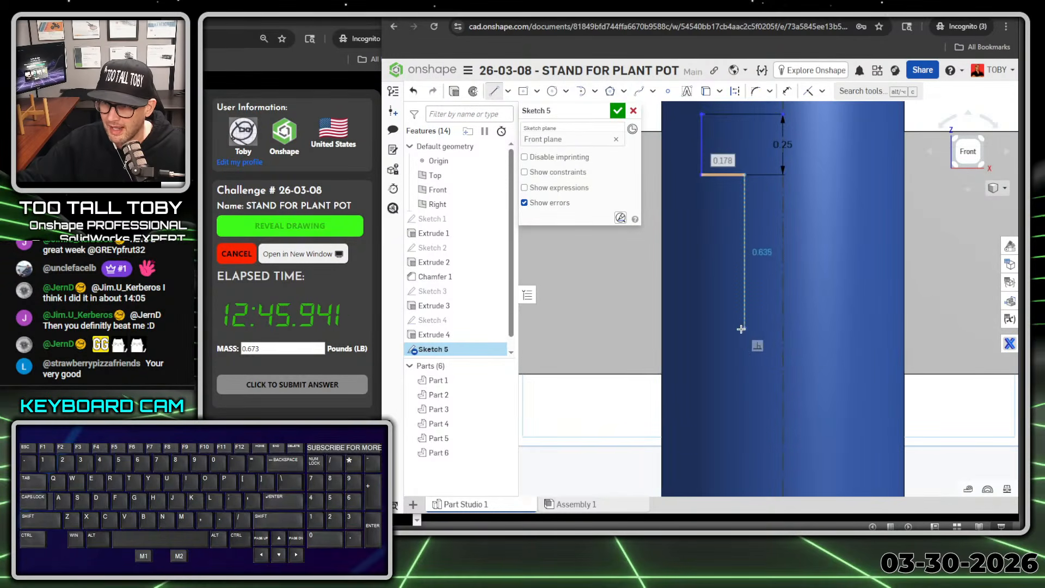
left_click(730, 394)
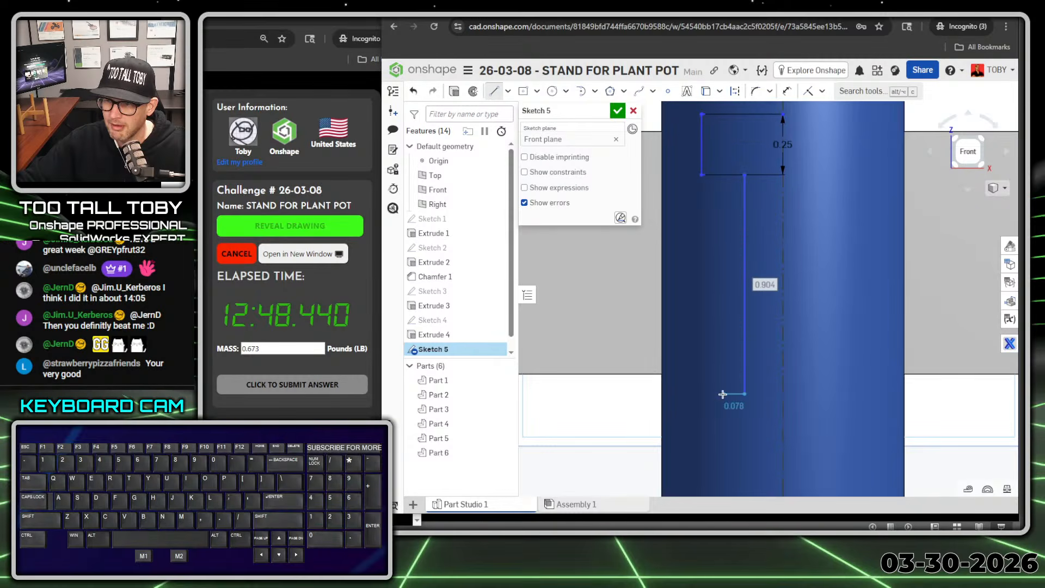
left_click(693, 393)
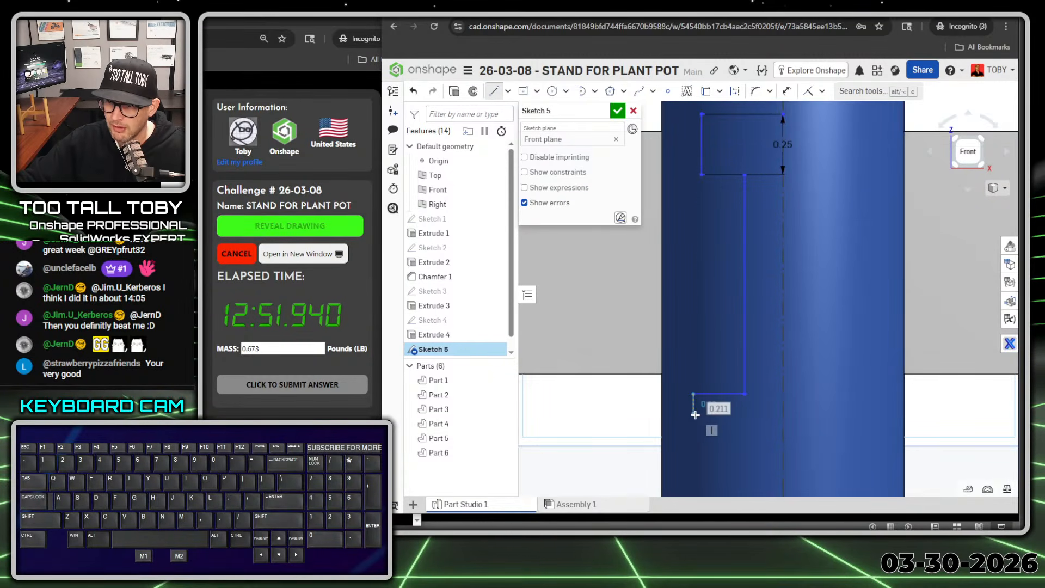
Step: Draw the lower counterbore wall 0.125 in deep and close the half-profile back to its upper starting point on the centerline
left_click(695, 416)
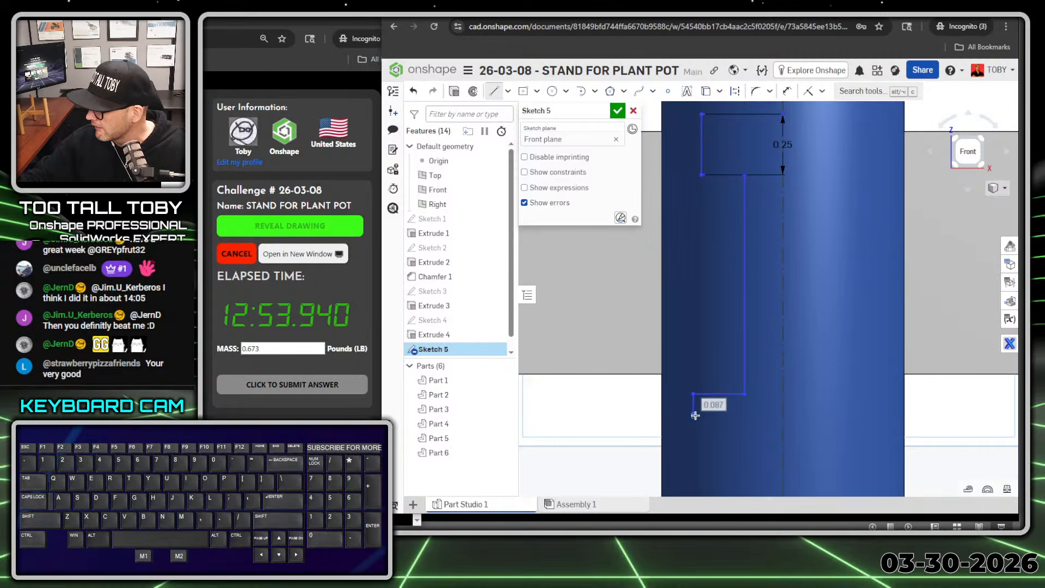
type("0.125")
key("Return")
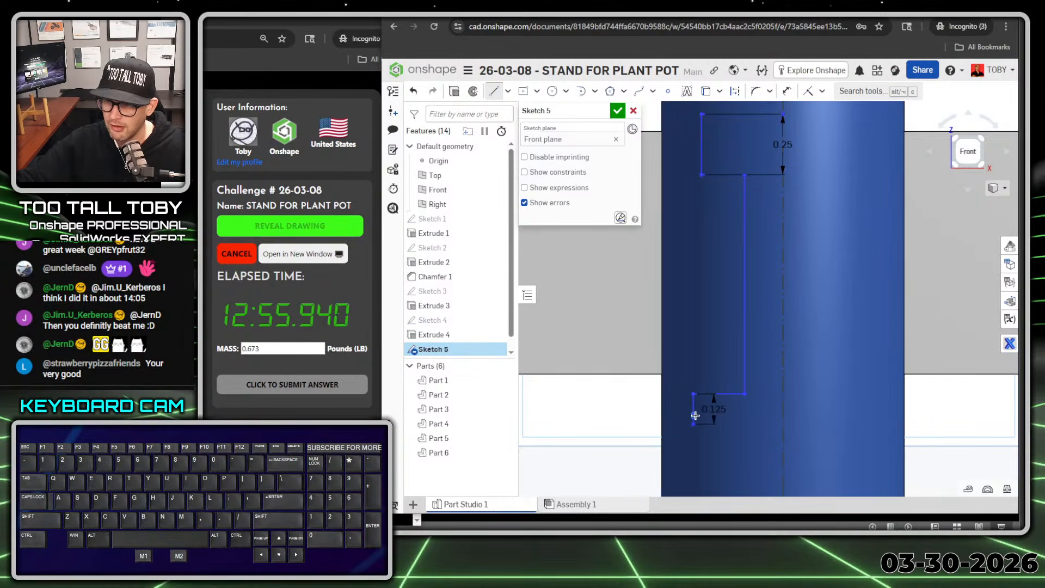
left_click(783, 425)
scroll(802, 252, "down", 3)
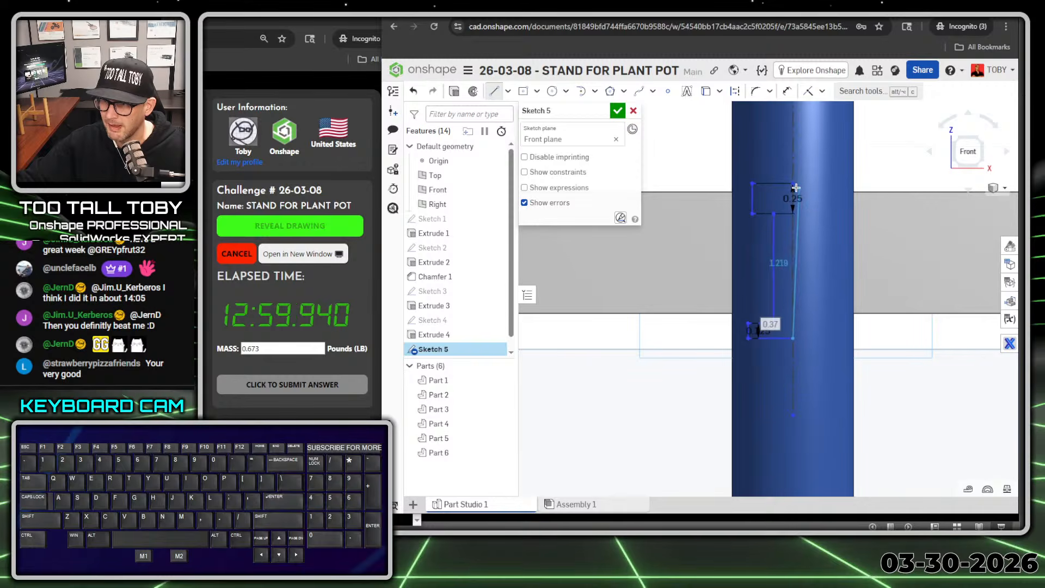
left_click(793, 184)
Step: Dimension the upper counterbore wall about the centerline as a 0.375 in diameter
key("s")
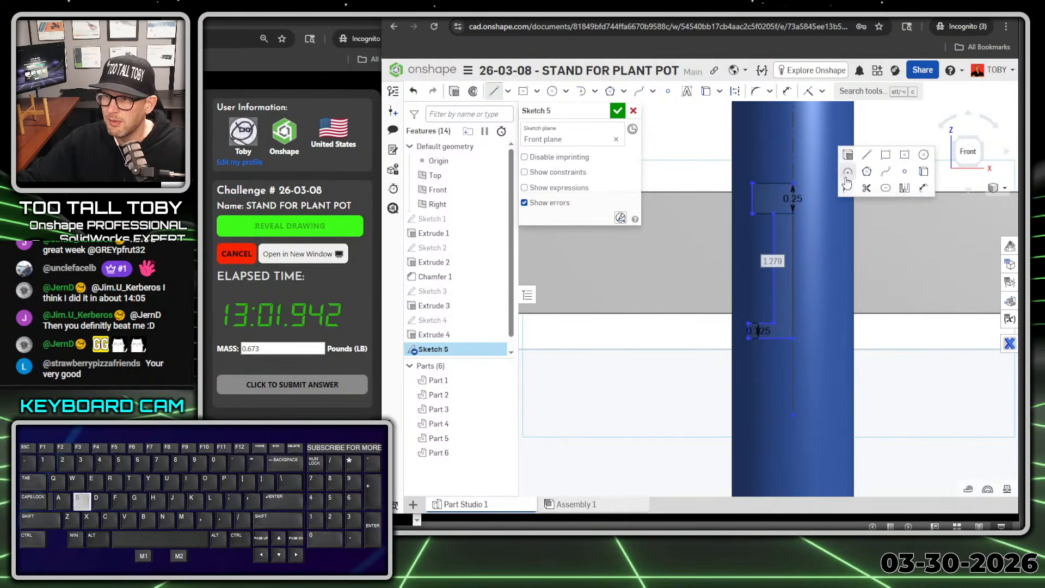
left_click(905, 189)
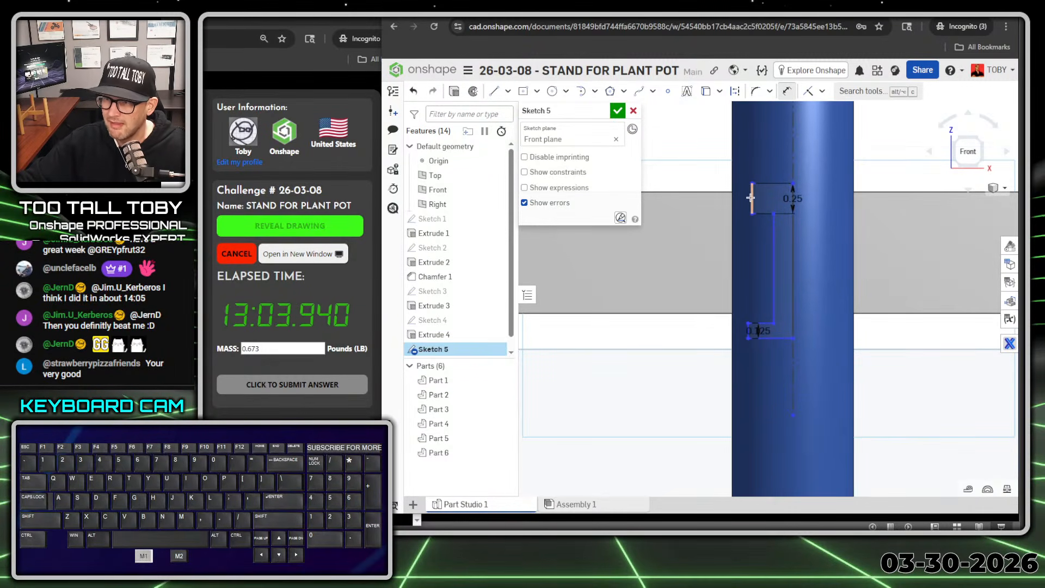
left_click(751, 197)
left_click(794, 165)
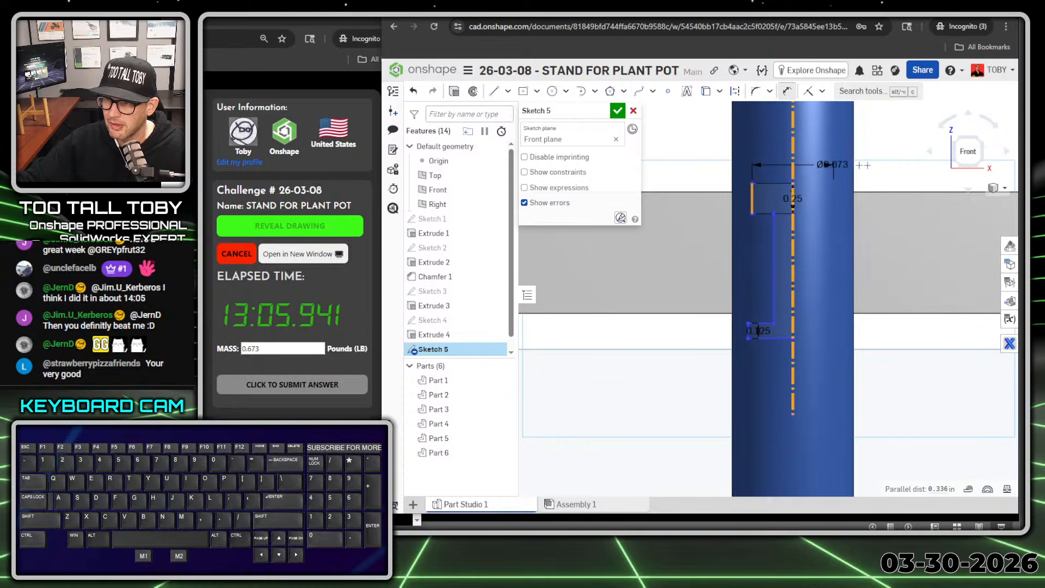
left_click(885, 169)
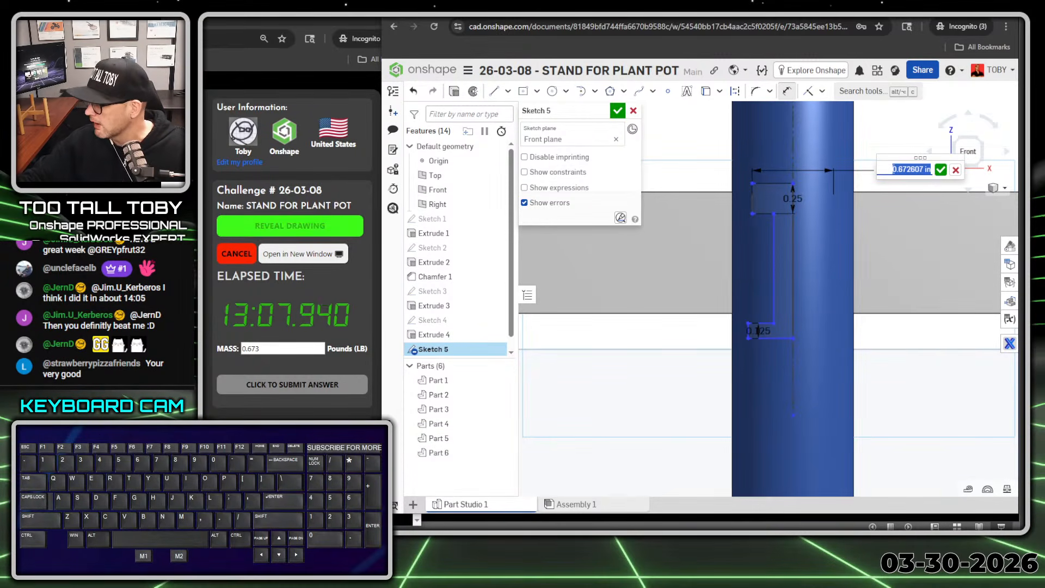
type("0.375")
key("Return")
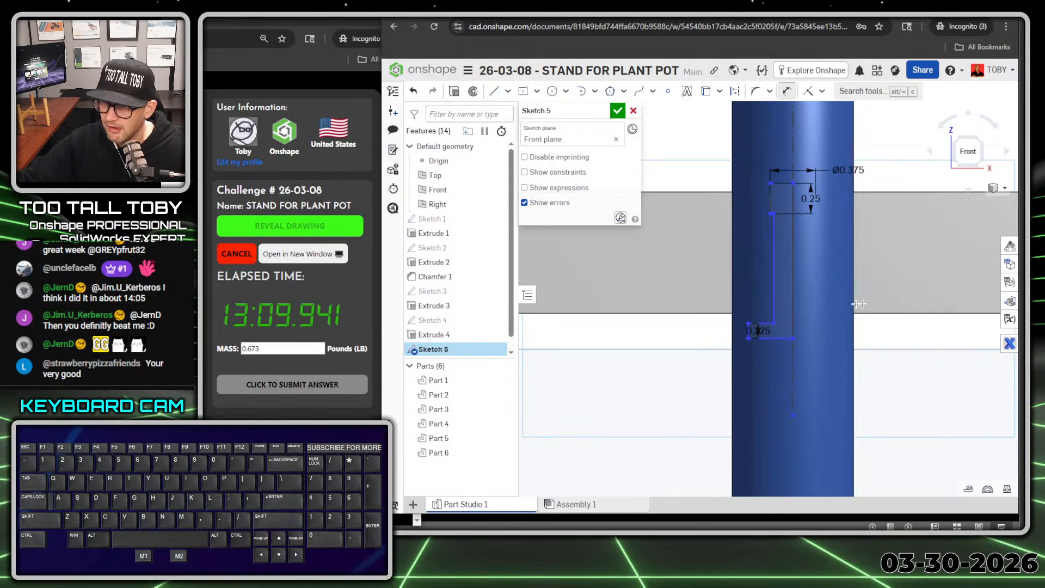
Step: Dimension the middle through-hole wall about the centerline as a 0.25 in diameter
left_click(774, 281)
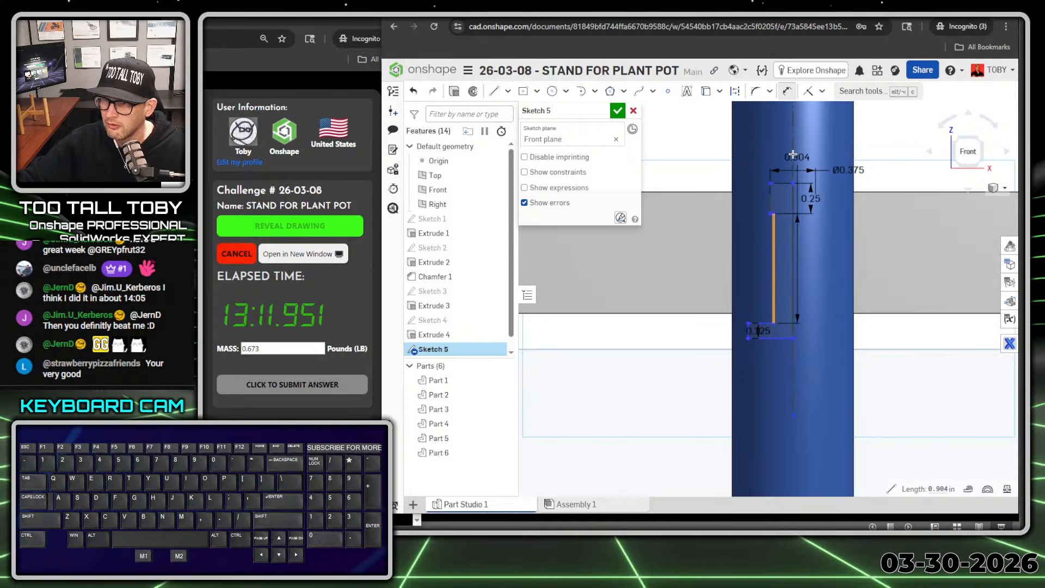
left_click(793, 155)
left_click(920, 145)
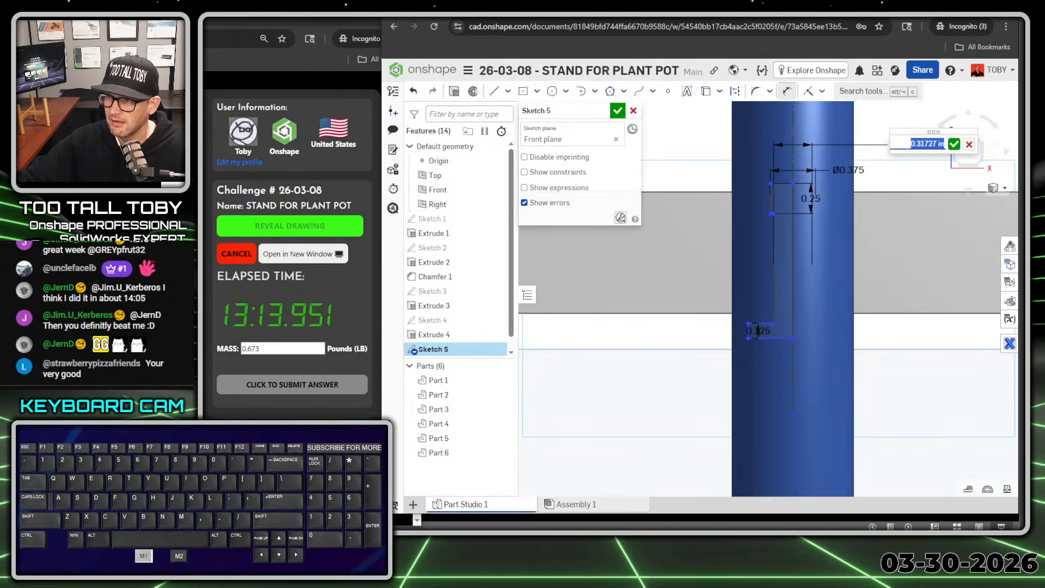
type("0.25")
key("Return")
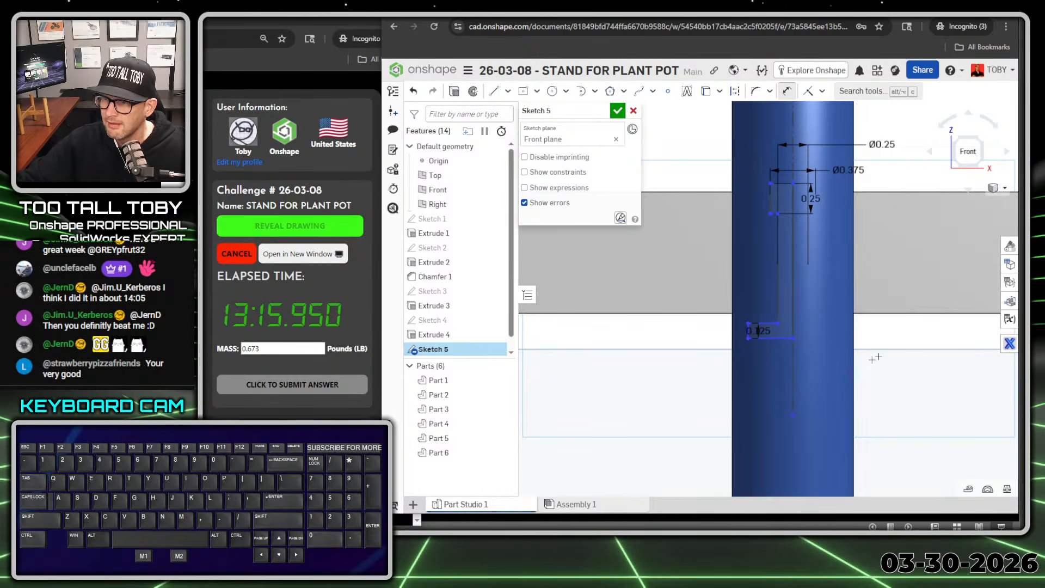
Step: Dimension the lower counterbore's outer corner about the centerline as a 0.42 in diameter
left_click(750, 339)
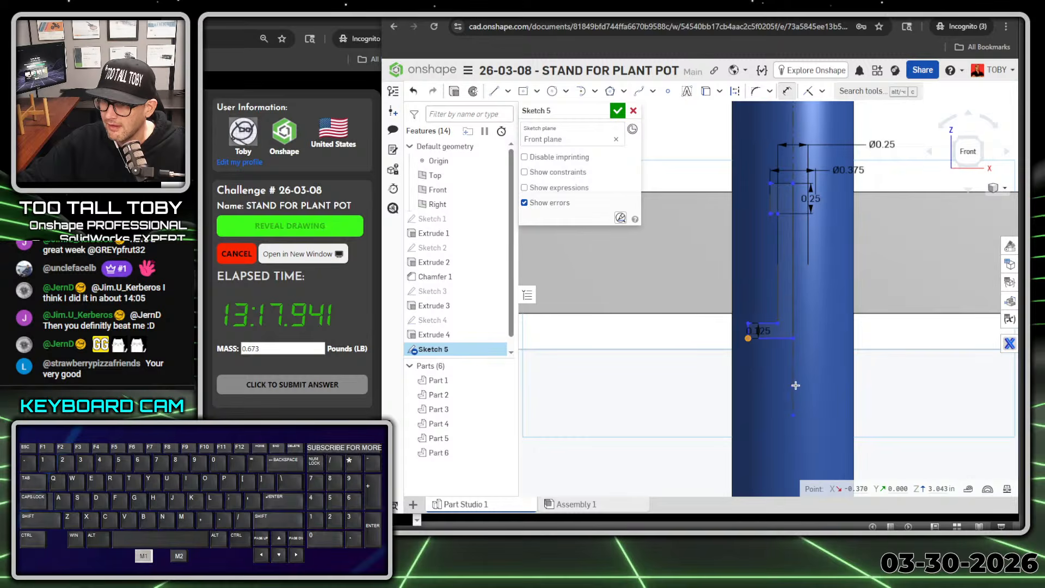
left_click(795, 381)
left_click(905, 385)
type("0.42")
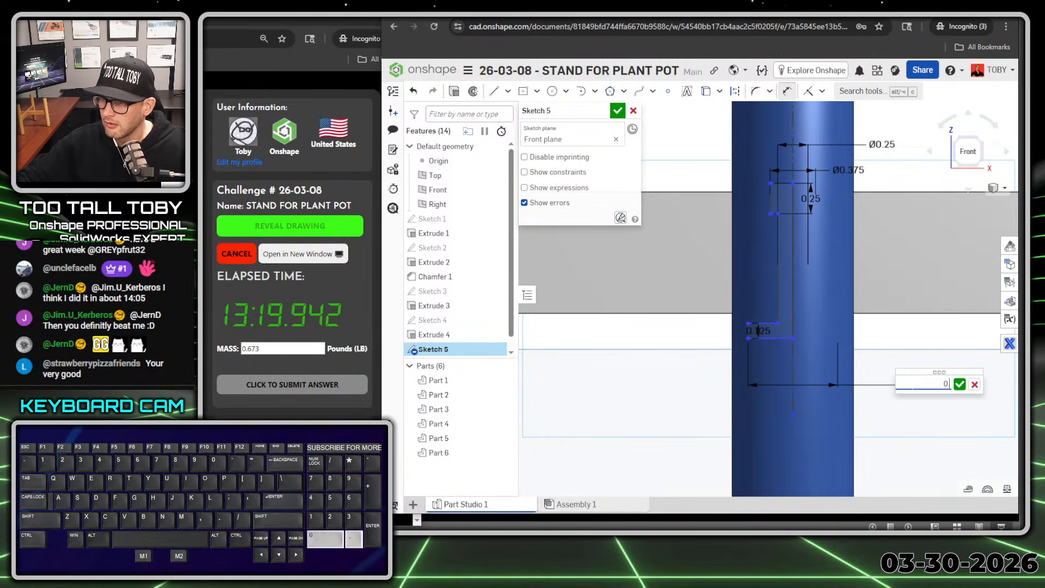
key("Return")
Step: Make the upper counterbore's outer top corner coincident with the top edge of the cross bar
scroll(874, 276, "down", 2)
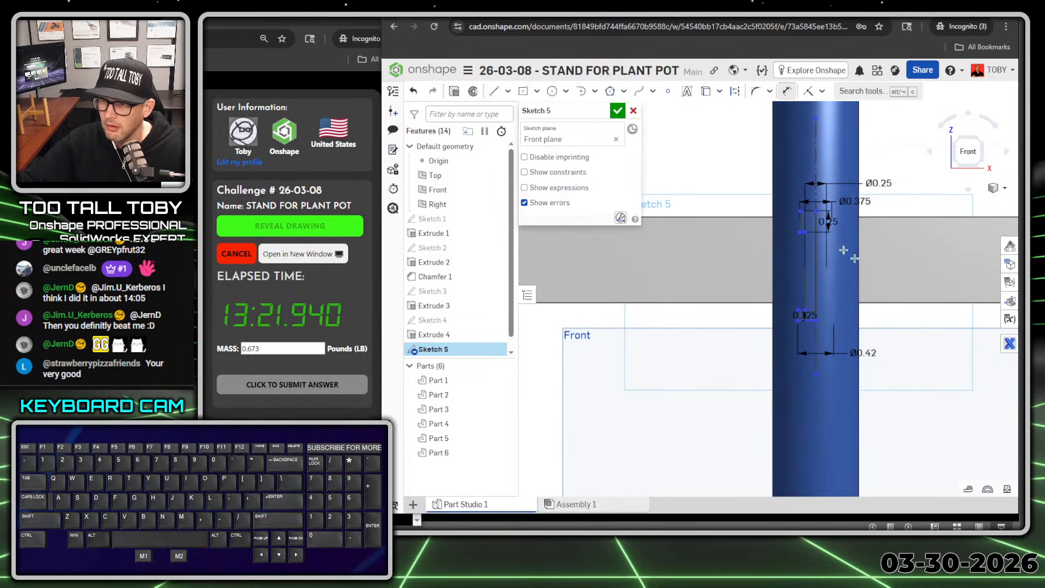
scroll(832, 214, "up", 1)
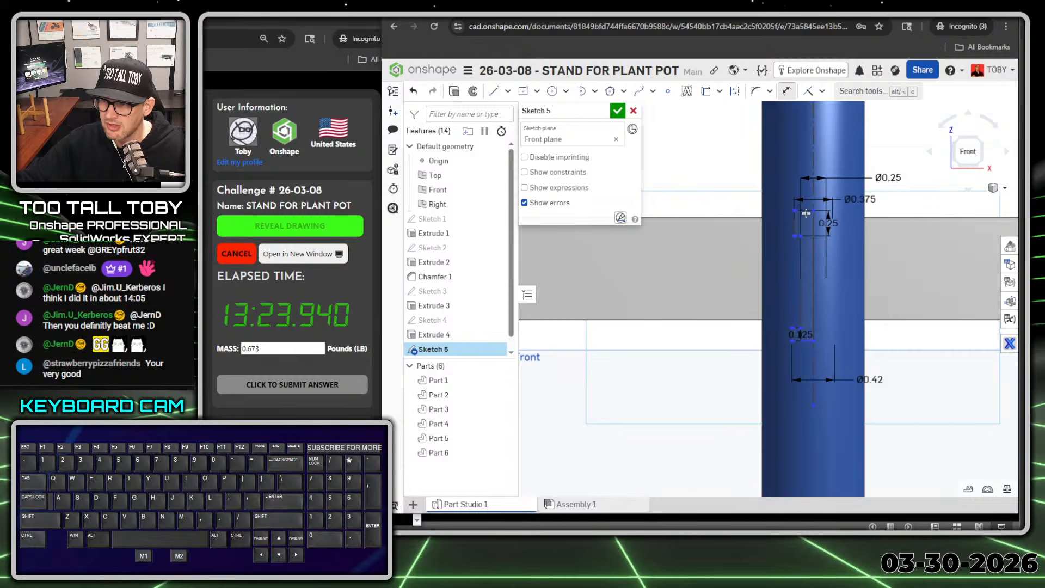
right_click_drag(732, 220, 748, 229)
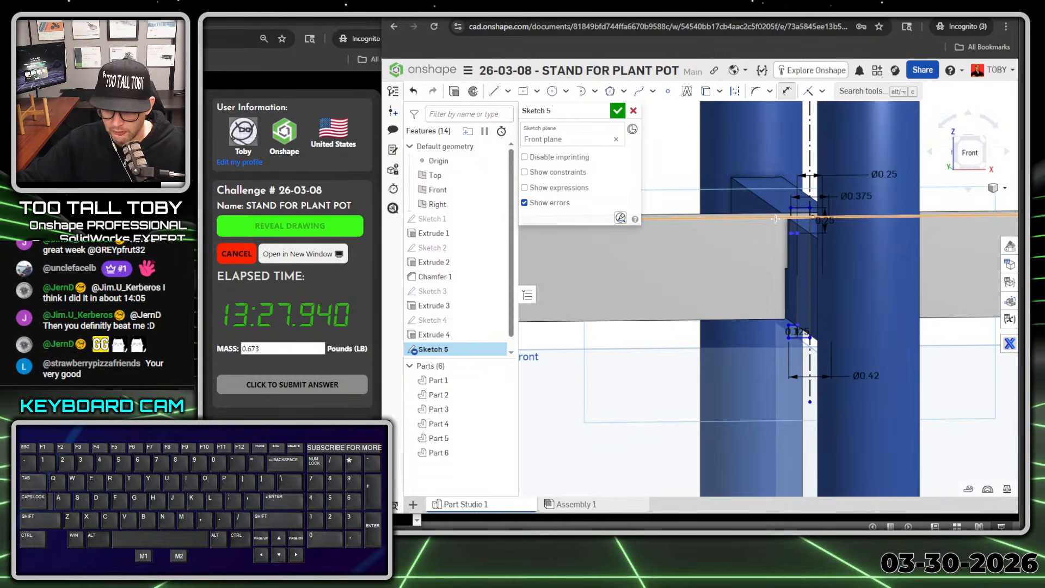
key("n")
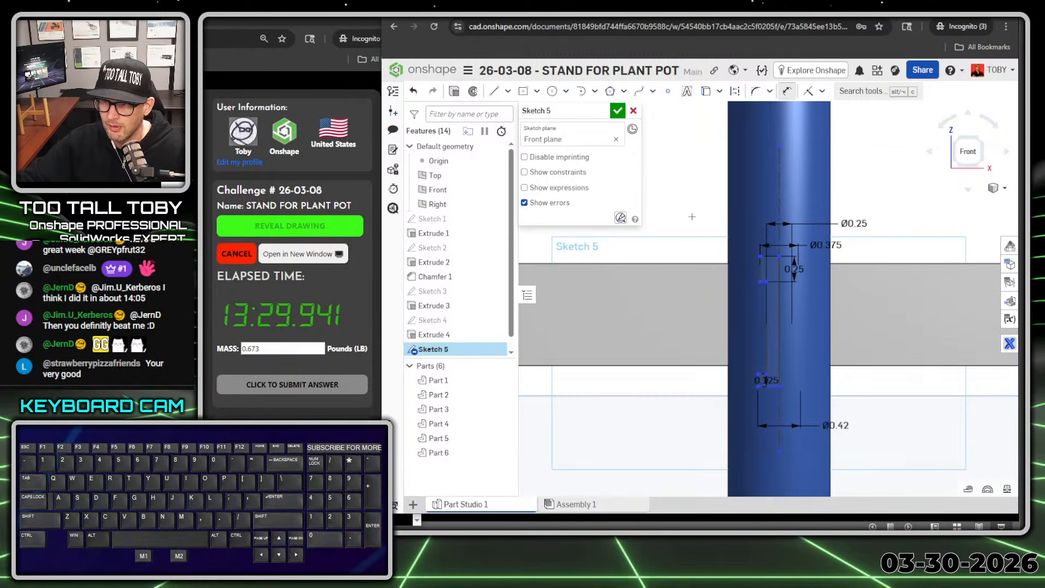
left_click(759, 256)
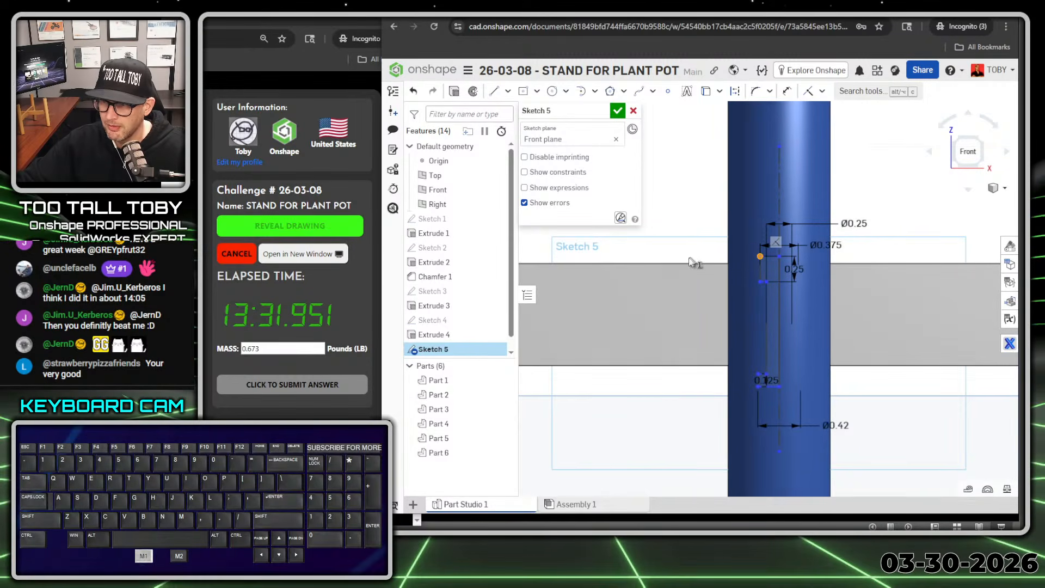
left_click(684, 262)
key("i")
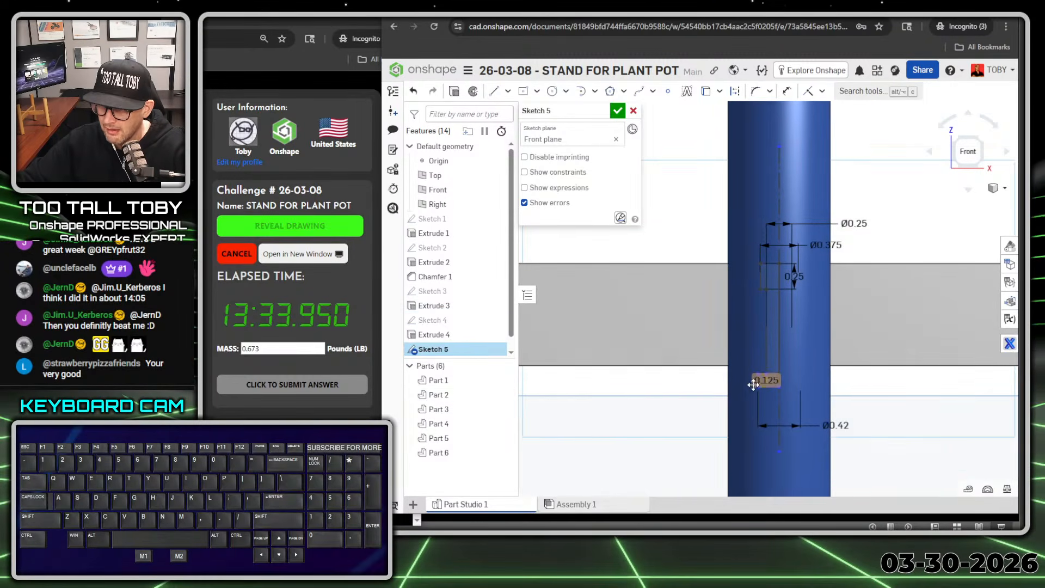
Step: Make the half-profile's lowest point on the centerline coincident with the bottom edge of the cross bar
left_click(781, 391)
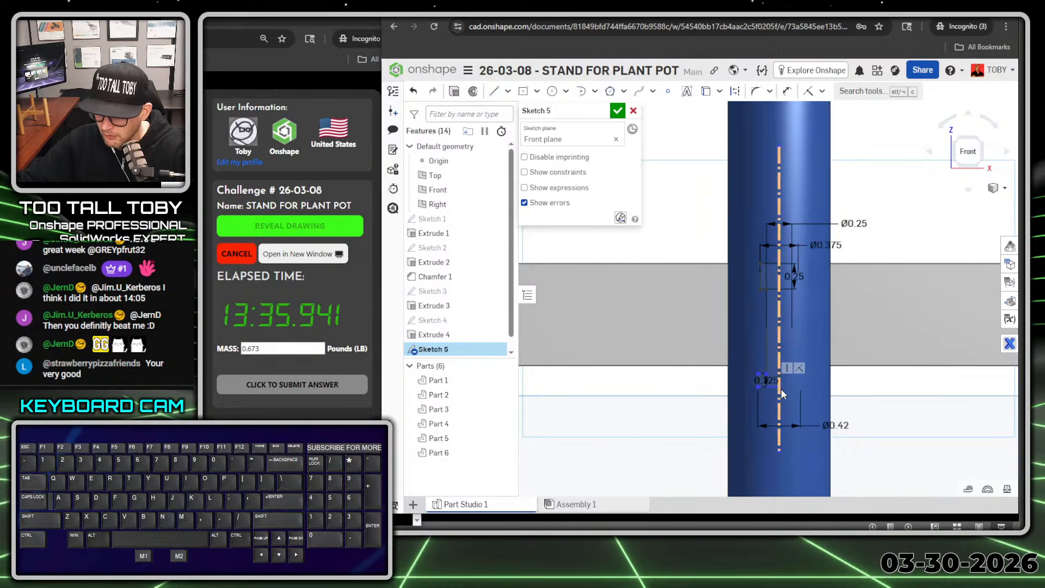
key("Escape")
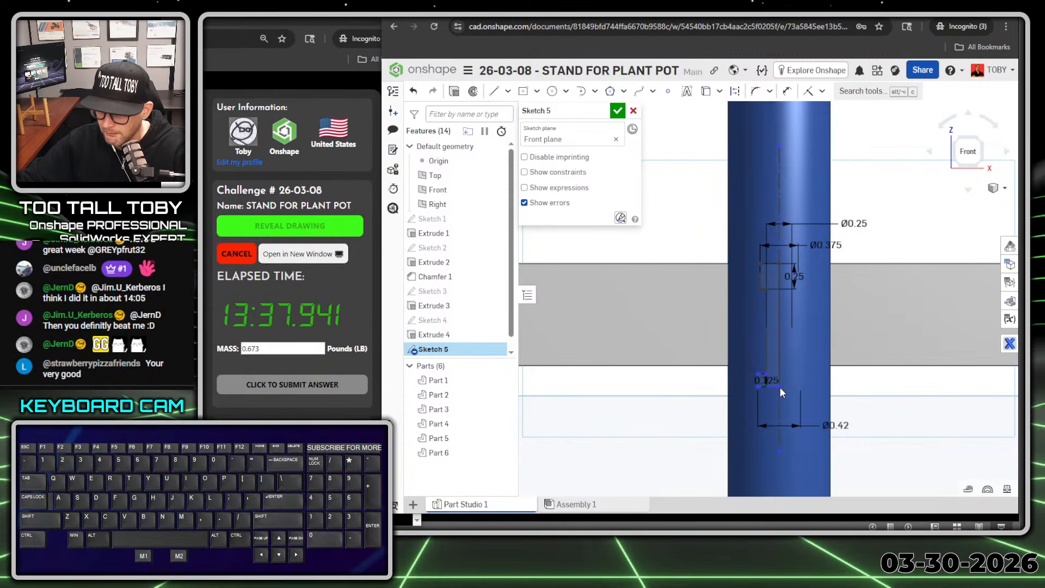
scroll(780, 387, "up", 5)
left_click(777, 387)
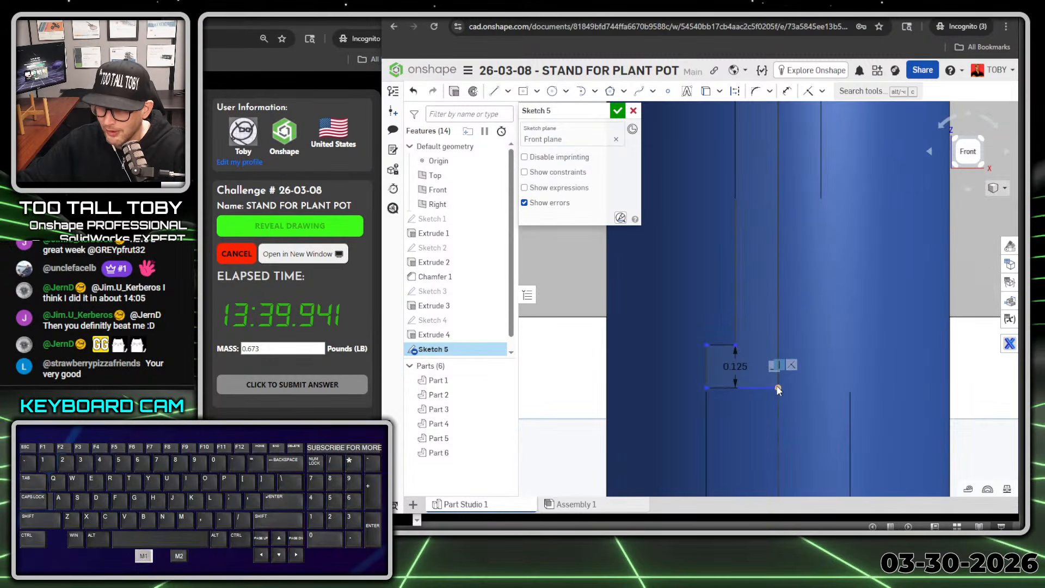
scroll(951, 321, "down", 3)
scroll(951, 315, "down", 2)
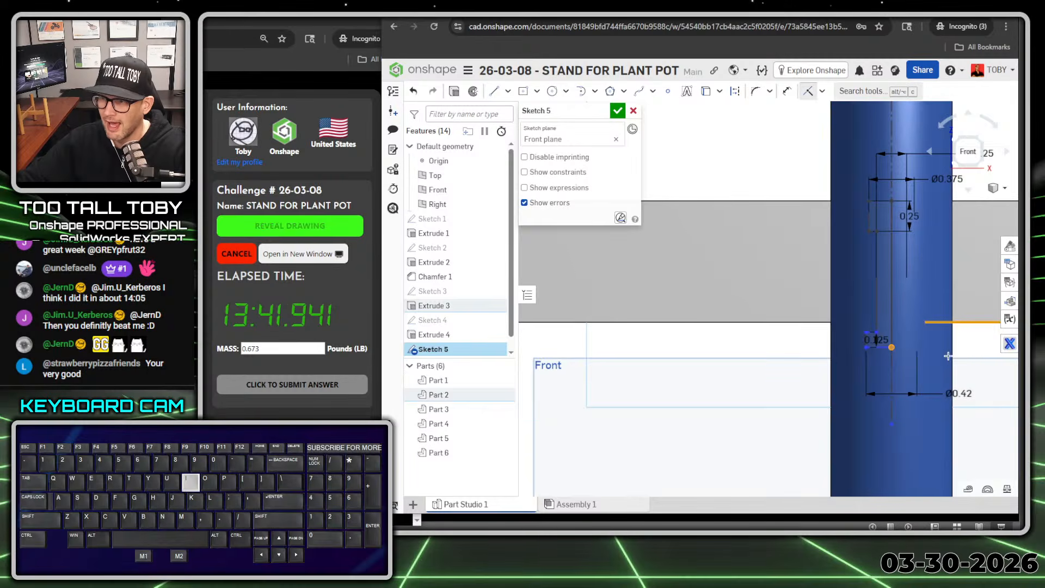
Step: Finish the sketch and set up a full revolve that removes the half-profile about the vertical centerline
scroll(936, 347, "down", 2)
scroll(935, 343, "down", 2)
right_click_drag(887, 318, 944, 339)
scroll(944, 333, "down", 1)
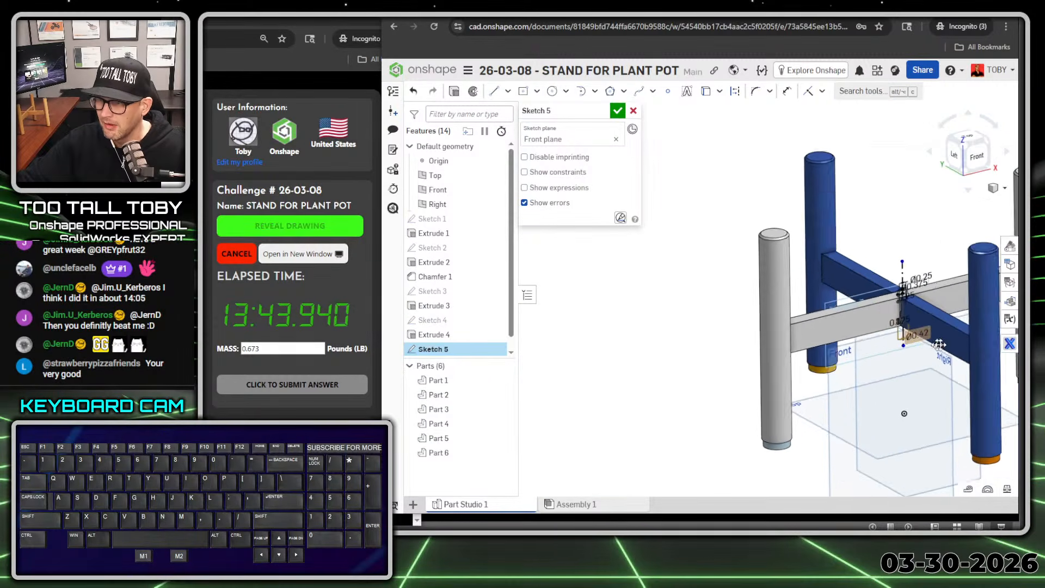
scroll(954, 295, "up", 4)
scroll(953, 293, "up", 1)
left_click(617, 111)
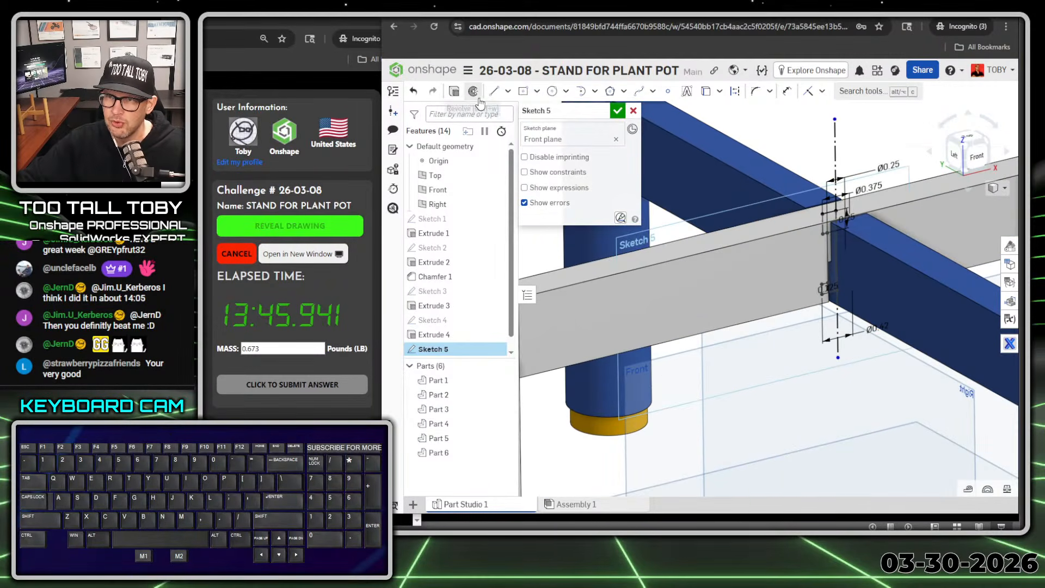
left_click(473, 97)
left_click(522, 90)
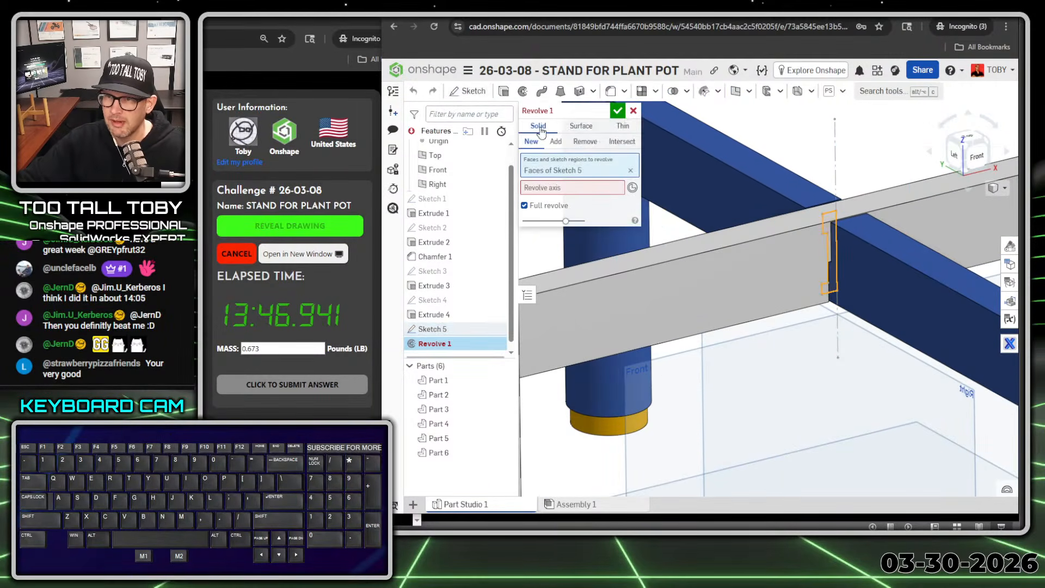
left_click(586, 142)
left_click(557, 187)
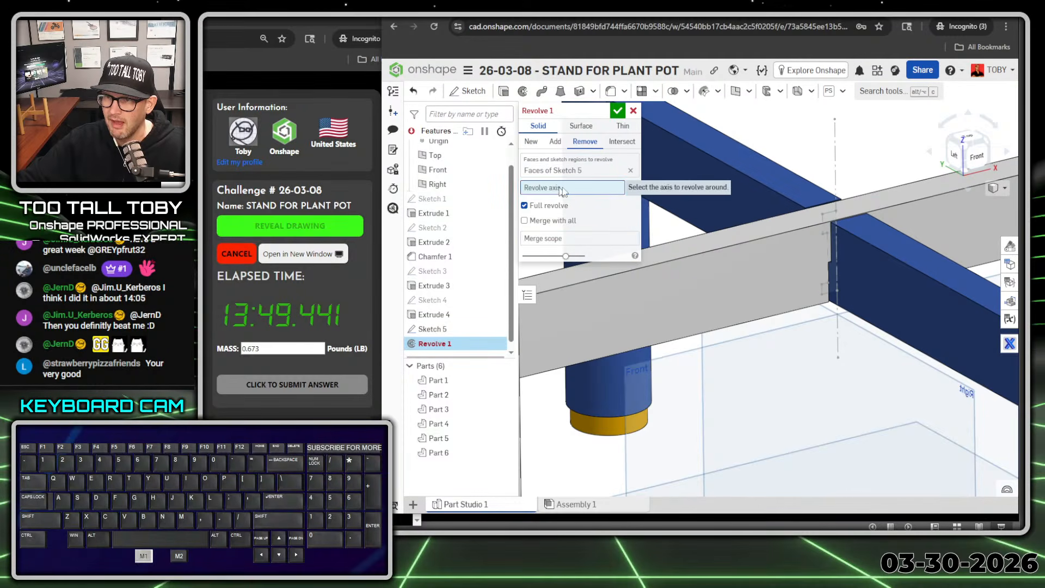
left_click(836, 171)
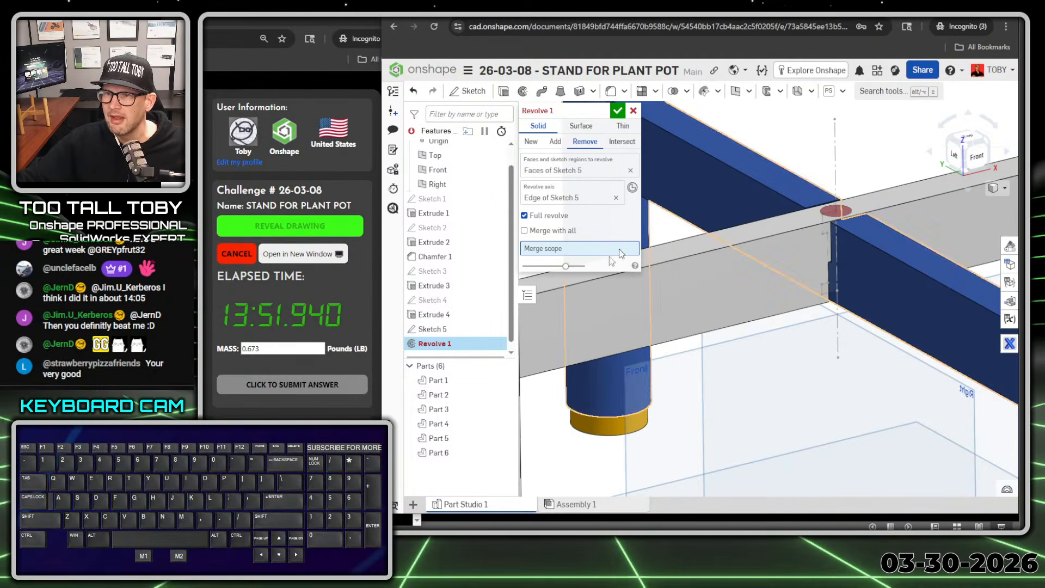
Step: Limit the revolved cut to the two crossing bar parts, Part 1 and Part 2, and complete the Revolve
left_click(800, 272)
left_click(896, 315)
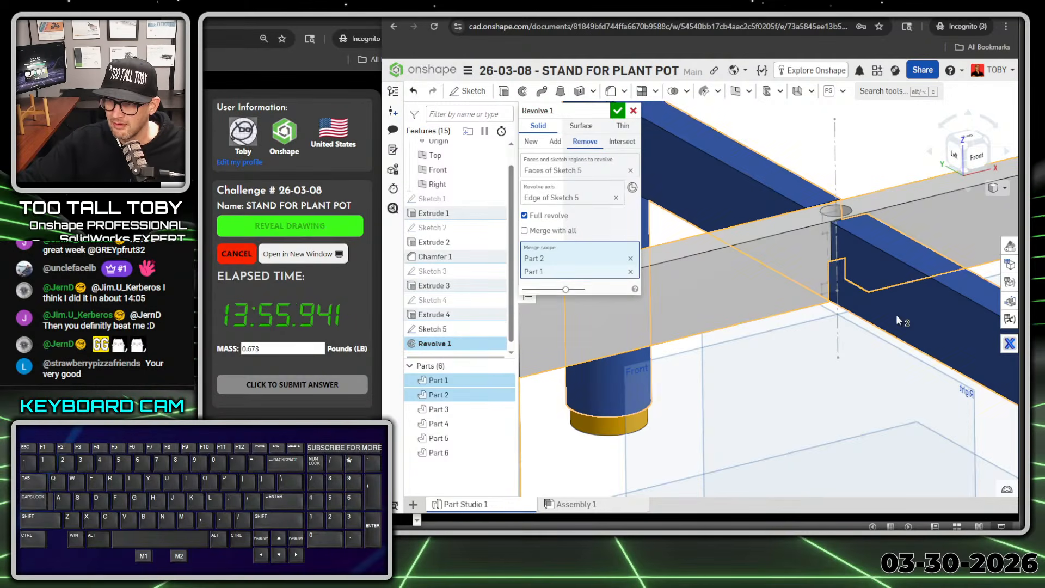
scroll(896, 314, "down", 5)
middle_click_drag(871, 359, 872, 322)
scroll(874, 326, "up", 4)
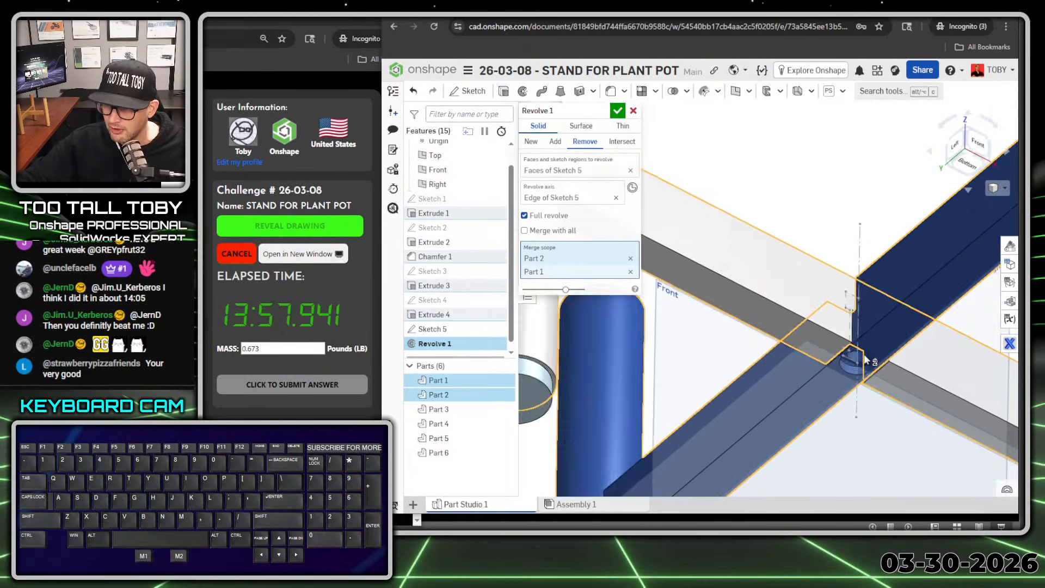
scroll(849, 370, "down", 2)
right_click_drag(837, 327, 870, 322)
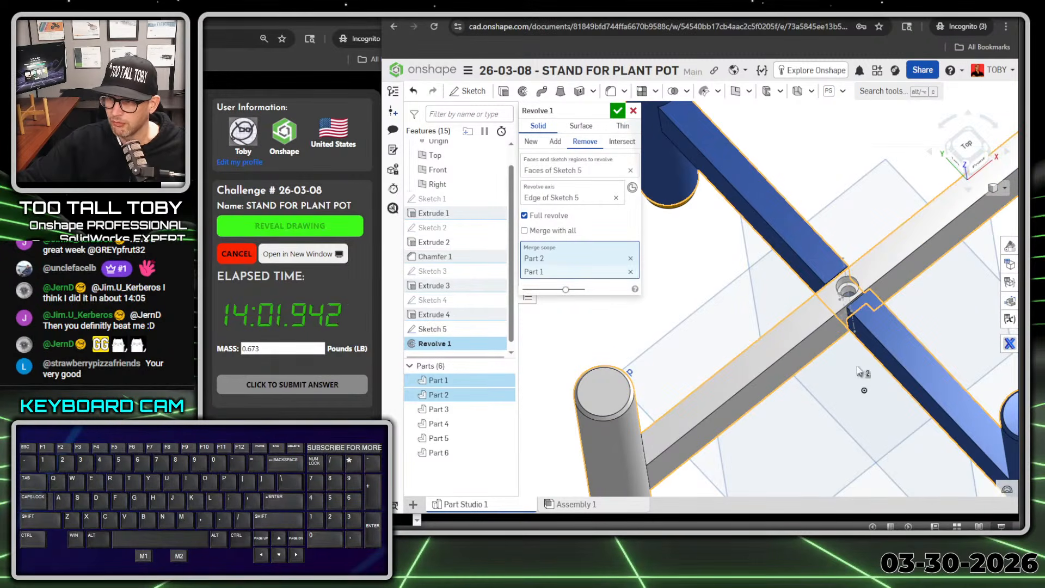
mouse_move(857, 367)
right_mouse_down()
mouse_move(857, 314)
mouse_move(860, 365)
right_mouse_up()
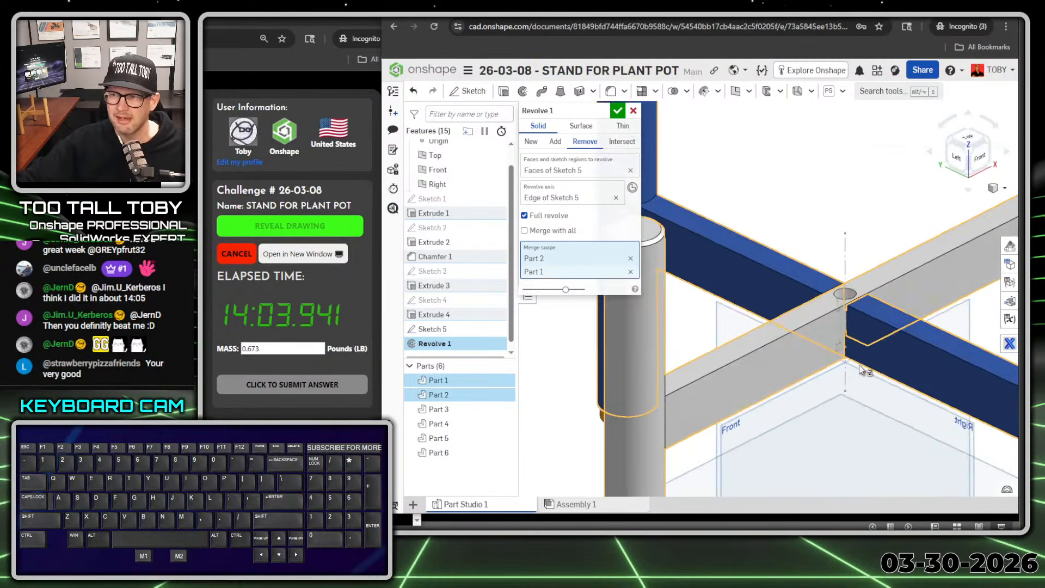
scroll(861, 370, "down", 5)
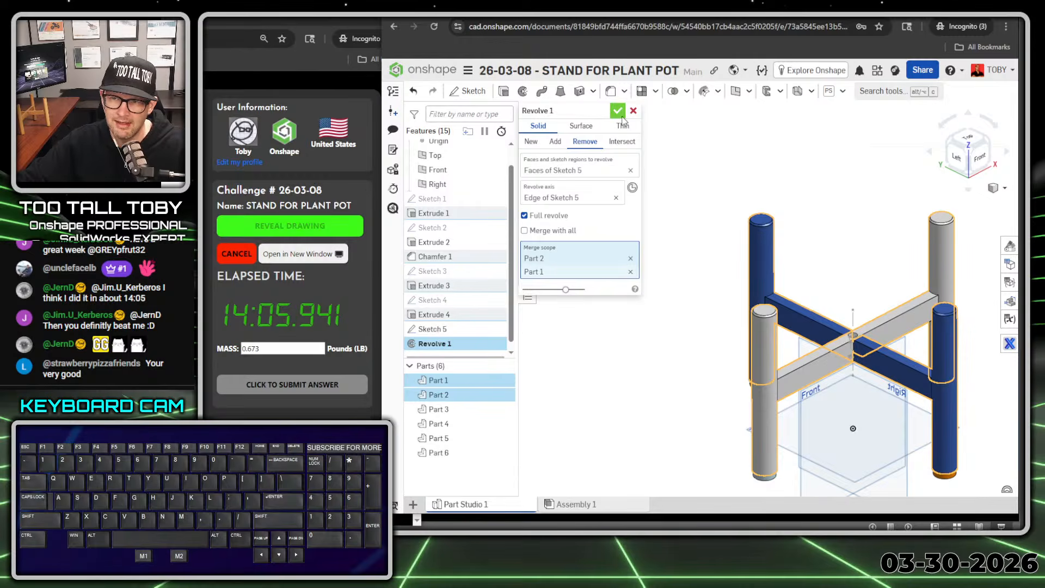
left_click(622, 112)
Step: Measure the combined mass properties of all six parts of the plant stand
scroll(704, 294, "down", 2)
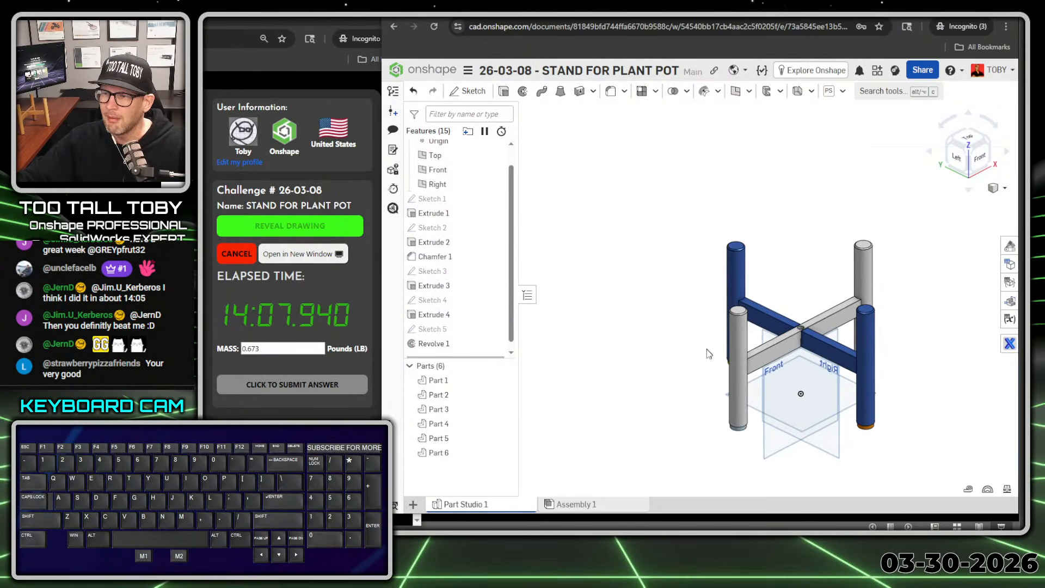
right_click_drag(707, 350, 795, 316, "ctrl")
left_click(1007, 489)
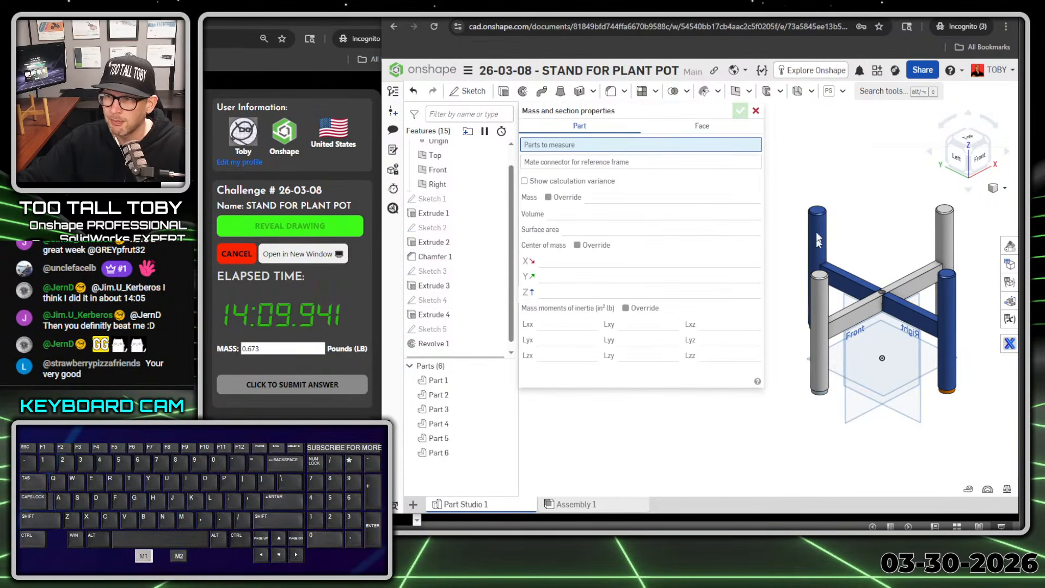
left_click_drag(790, 172, 960, 430)
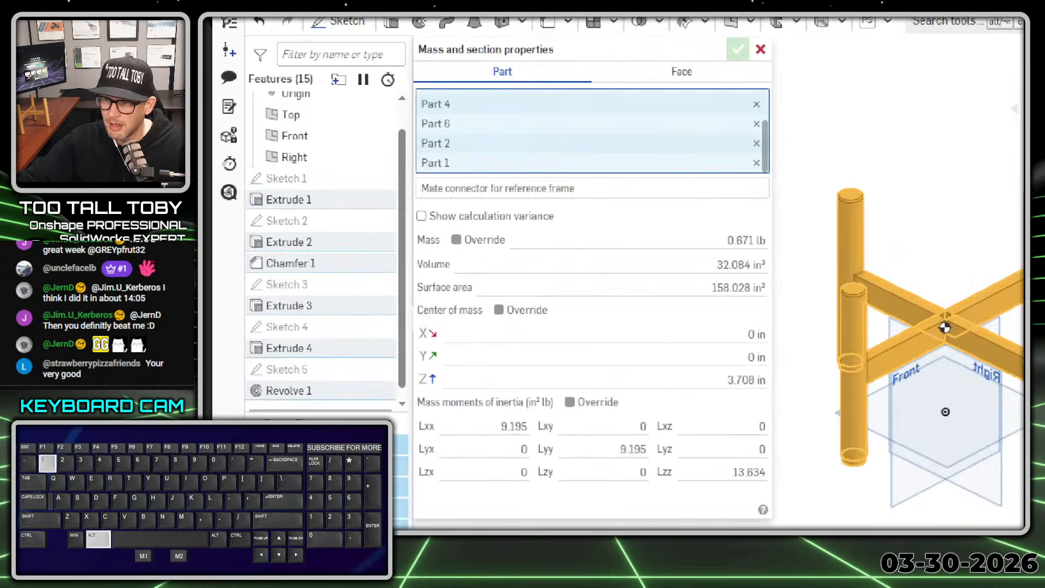
left_click(707, 256)
mouse_move(707, 257)
left_mouse_down()
mouse_move(692, 256)
mouse_move(754, 253)
left_mouse_up()
key("alt+1")
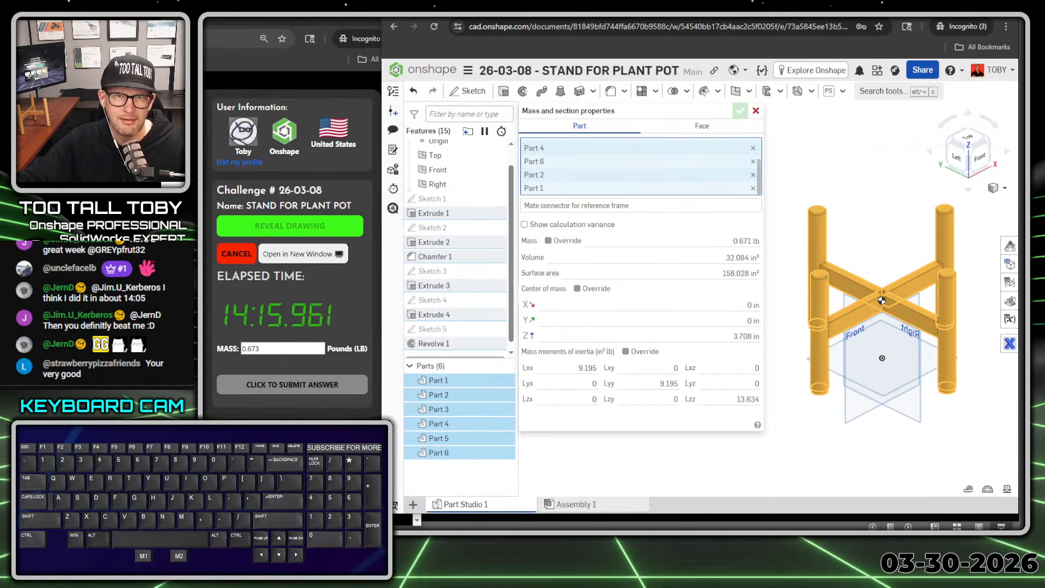
Step: Switch to the TooTallToby challenge page, change the mass answer to 0.671 lb and submit it
left_click(287, 27)
left_click_drag(287, 24, 688, 17)
key("BackSpace")
type("1")
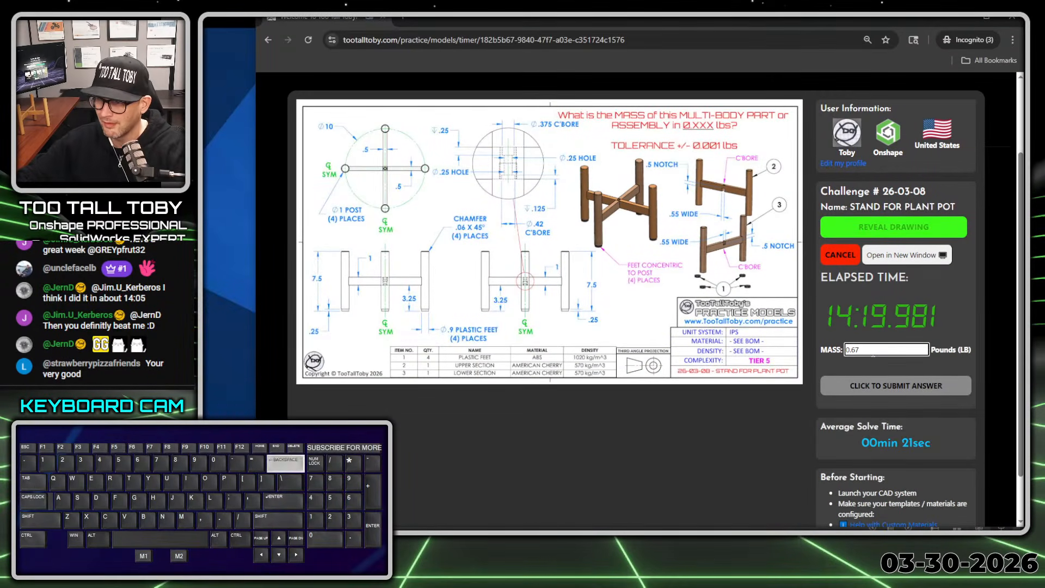
key("Return")
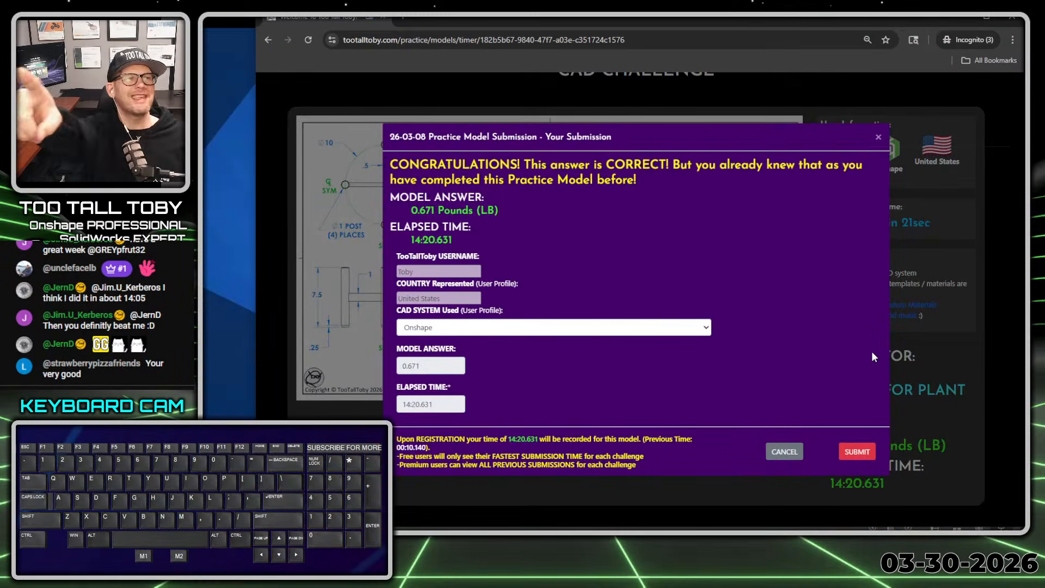
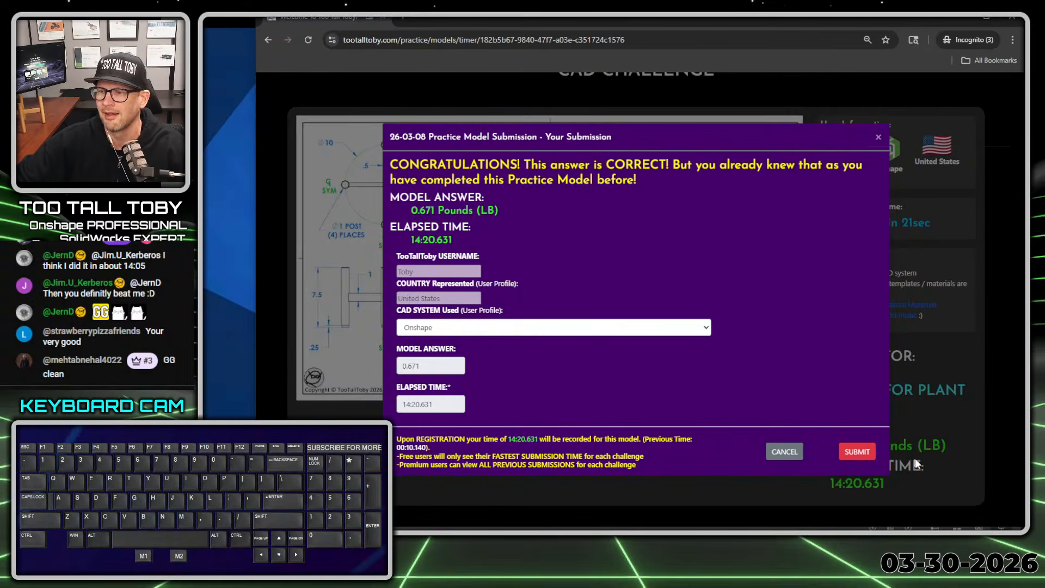
Step: Register the 0.671 lb submission with its elapsed time, widen the browser window and refresh the challenge dashboard
left_click(874, 453)
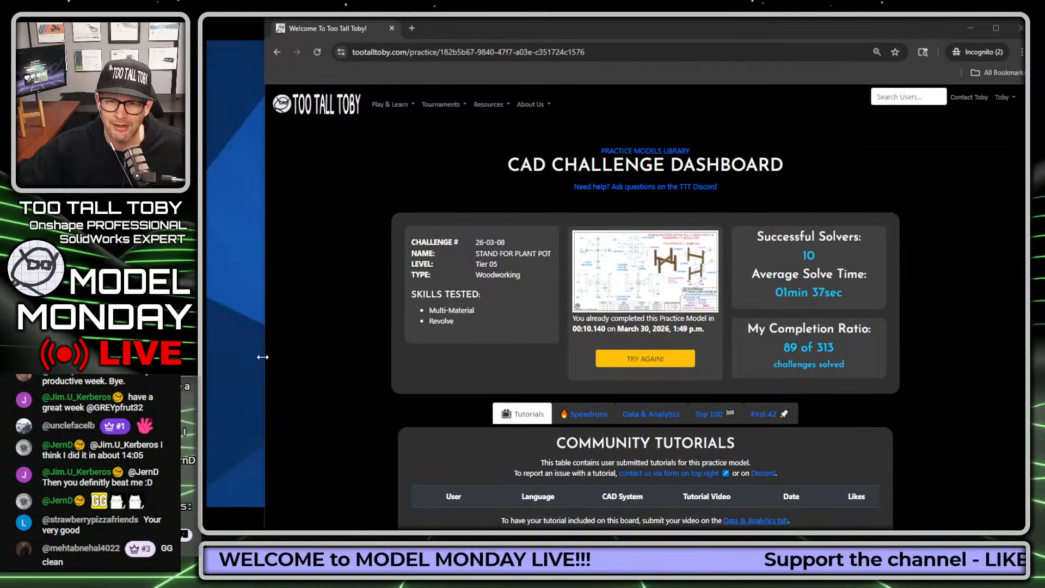
left_click_drag(264, 357, 224, 357)
left_click(278, 52)
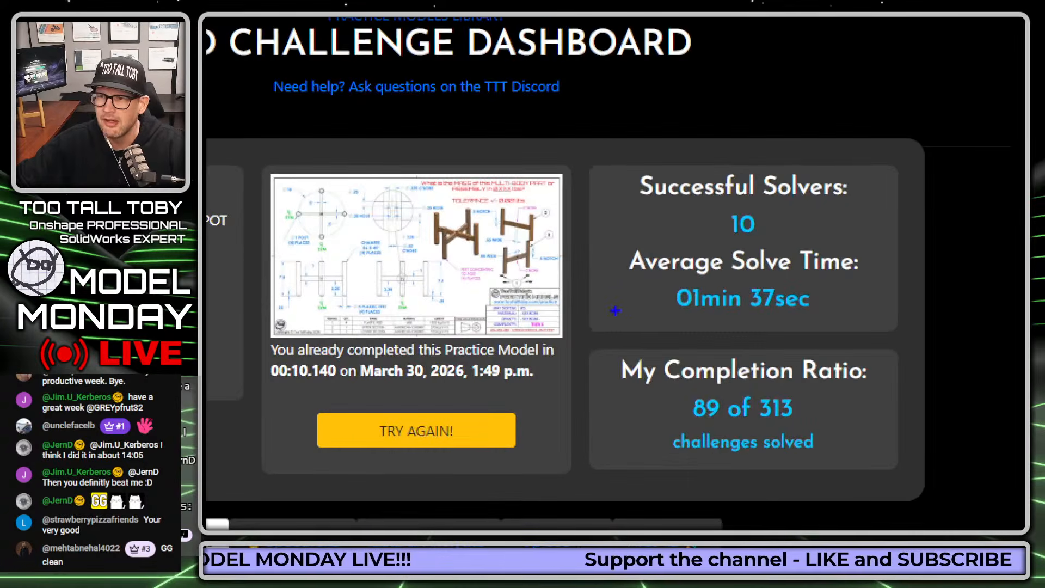
mouse_move(615, 310)
left_mouse_down()
mouse_move(852, 319)
mouse_move(885, 235)
mouse_move(623, 294)
left_mouse_up()
key("Escape")
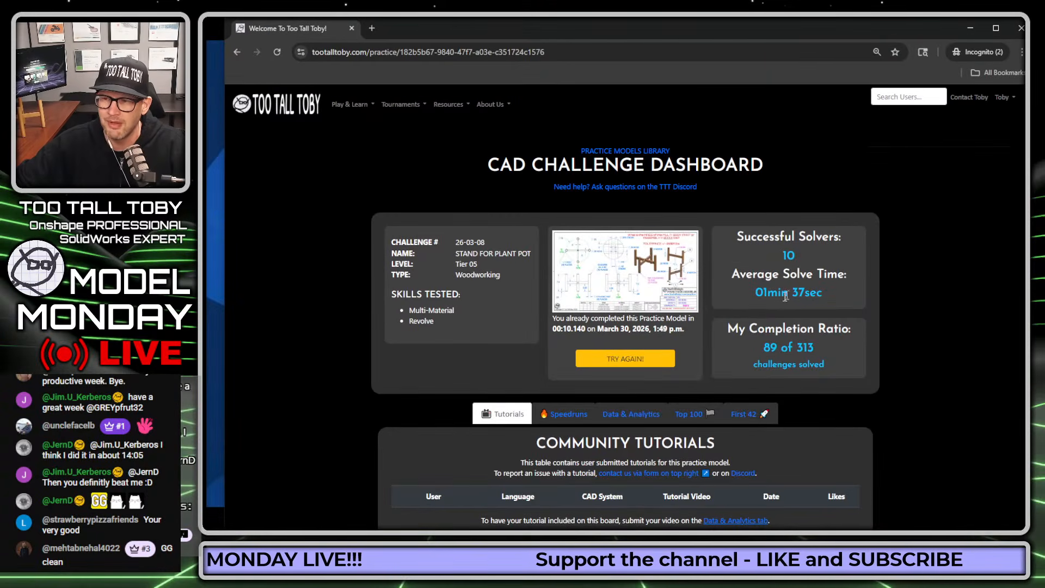
Step: Open the First 42 list for the challenge and point out the top three times since release with temporary arrows
left_click(744, 415)
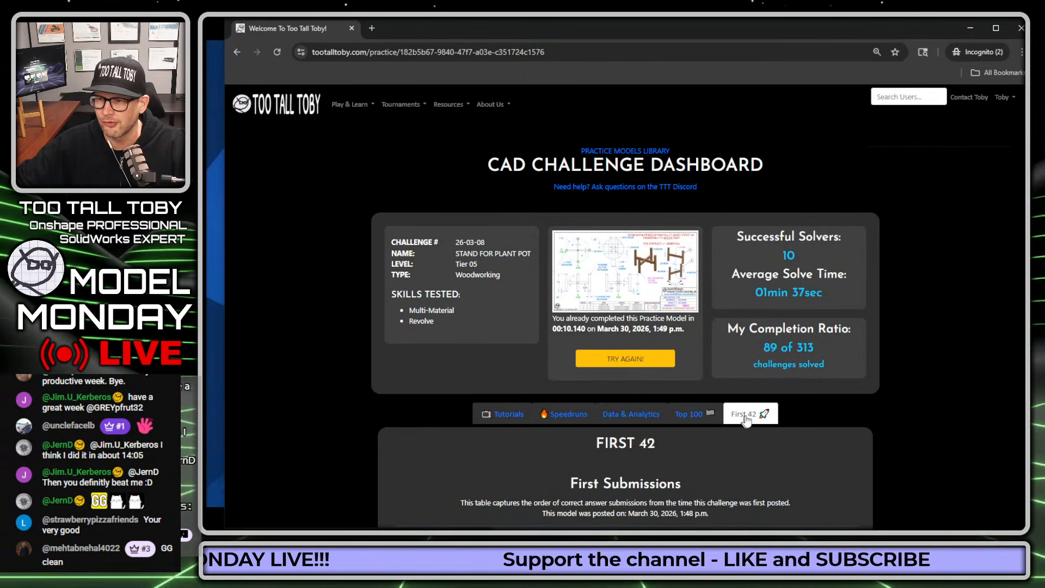
scroll(809, 303, "down", 4)
scroll(810, 306, "down", 2)
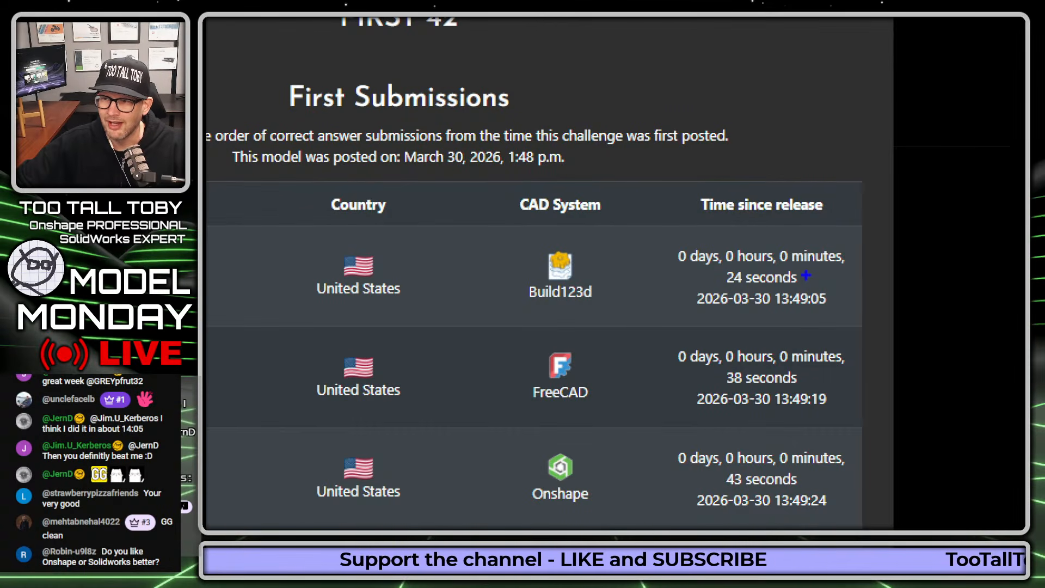
left_click_drag(807, 275, 951, 275)
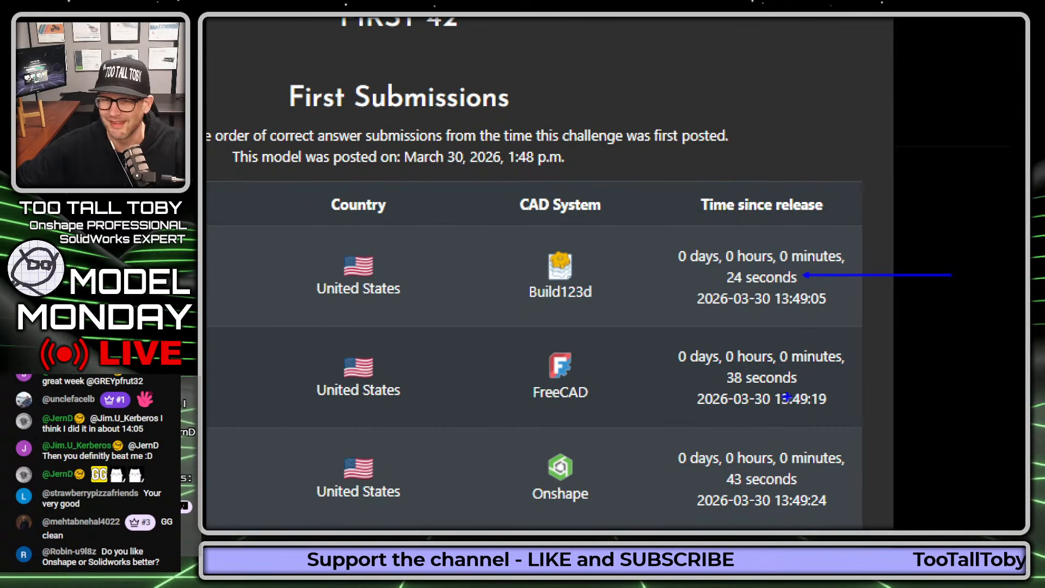
left_click_drag(207, 422, 255, 418)
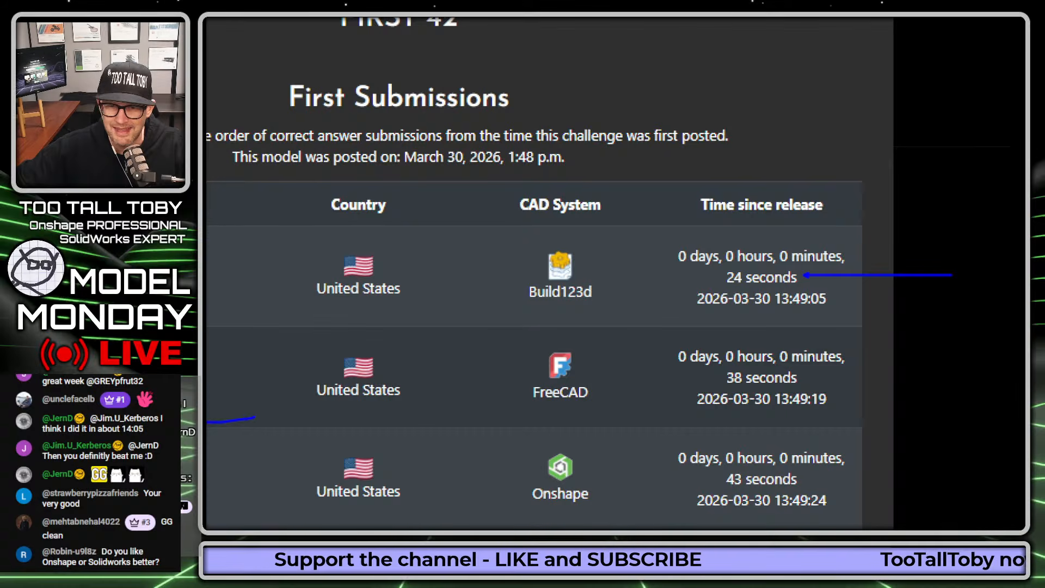
left_click_drag(804, 377, 887, 375)
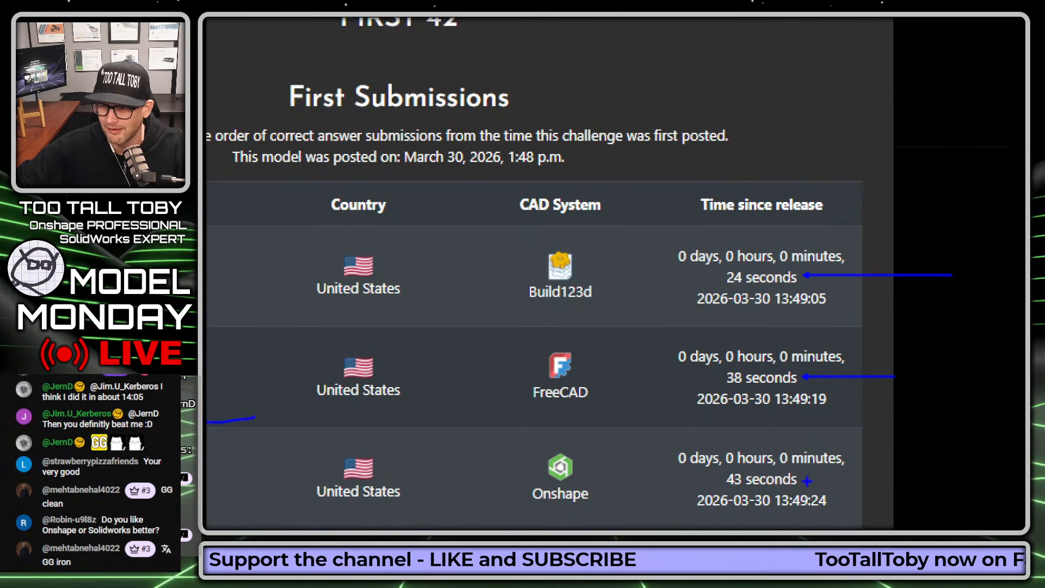
left_click_drag(807, 481, 893, 479)
key("Escape")
Step: Look through the rest of the First 42 ranking and adjust both side edges of the browser window
scroll(765, 288, "down", 4)
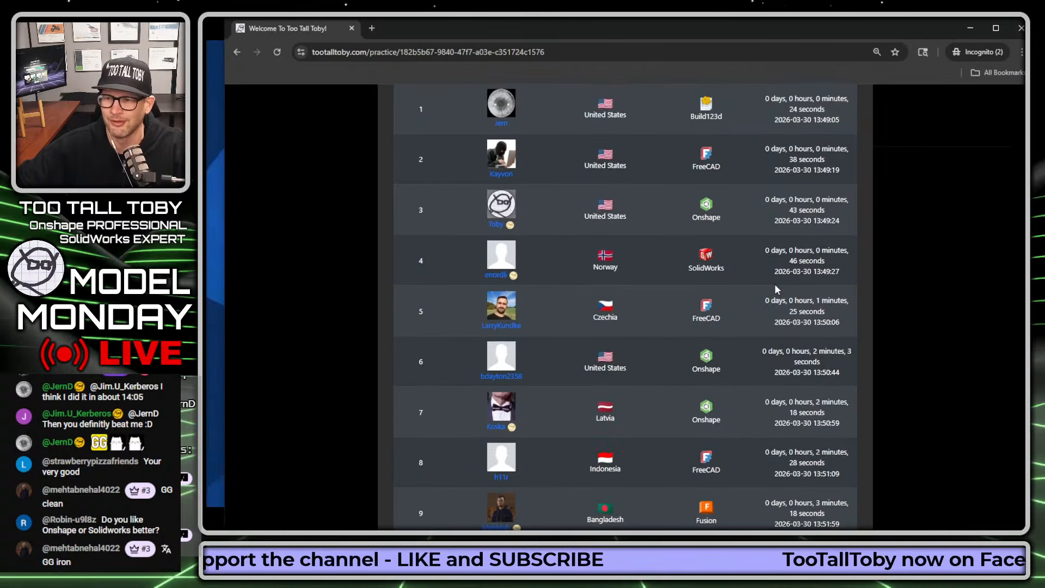
scroll(744, 294, "down", 2)
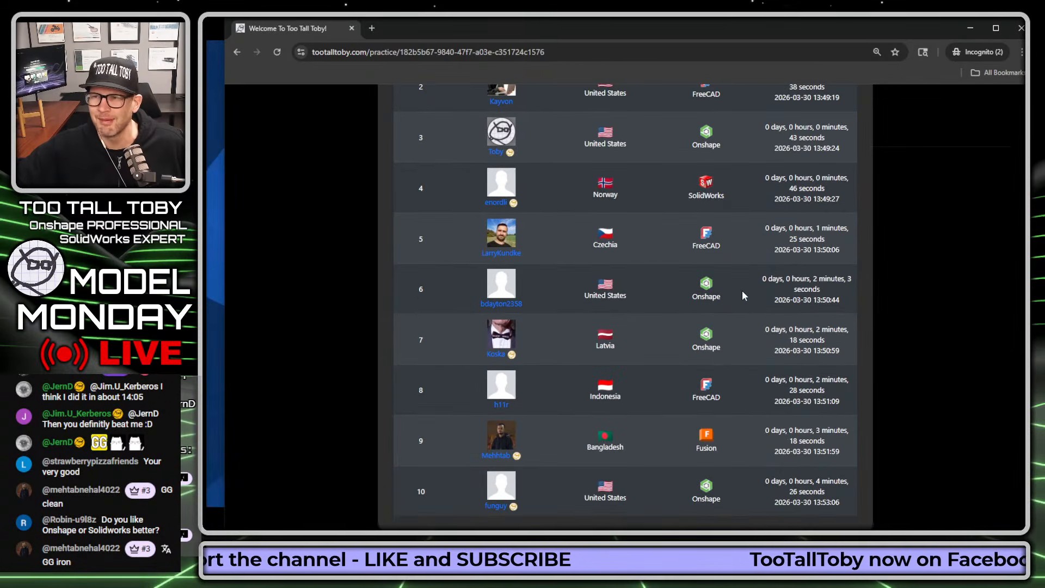
scroll(742, 295, "up", 4)
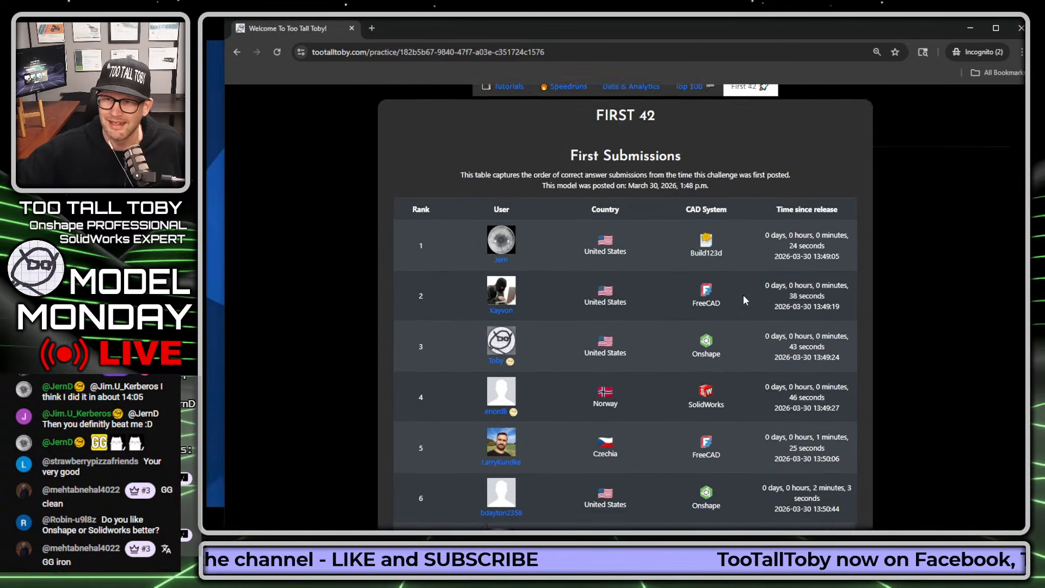
scroll(744, 295, "up", 6)
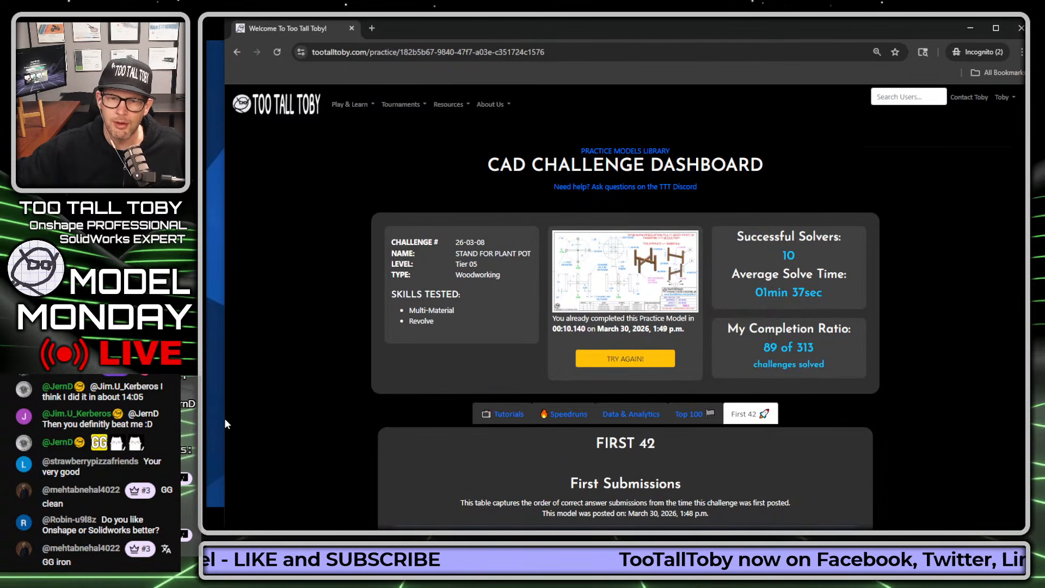
left_click_drag(225, 421, 209, 418)
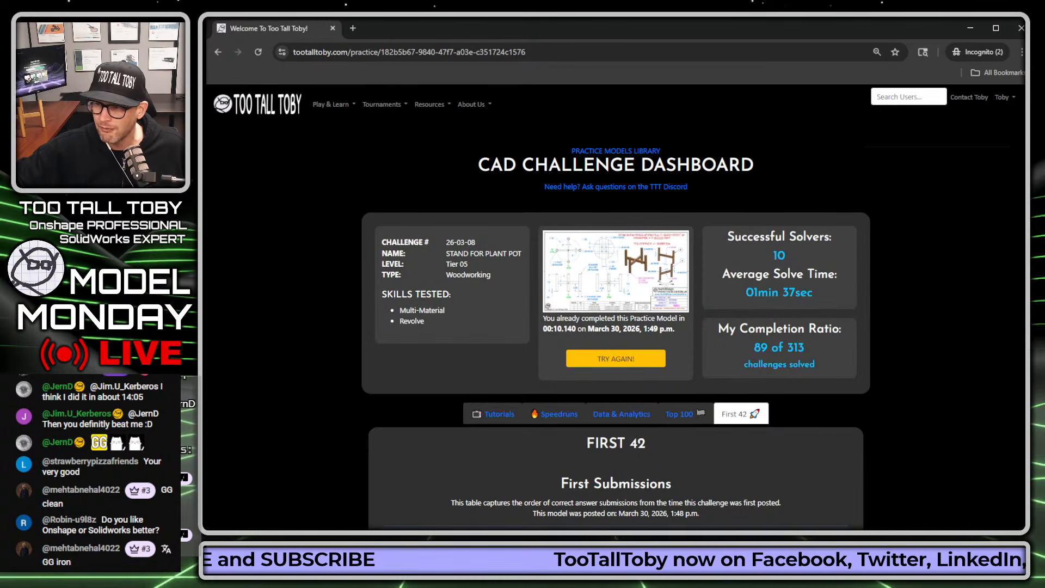
left_click_drag(1028, 479, 1024, 480)
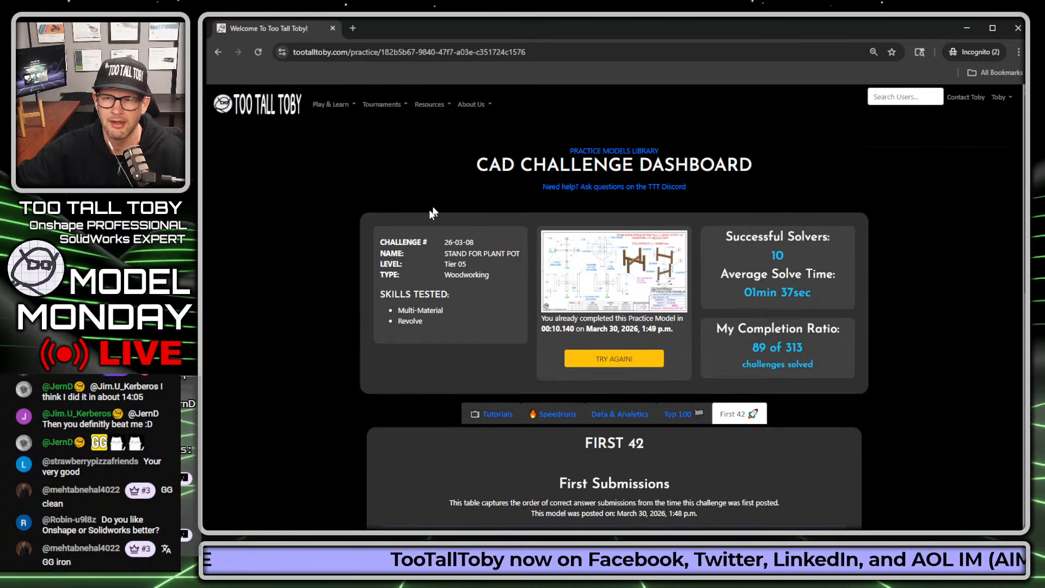
Step: Examine the ranked users, CAD systems and times in the First 42 list, highlighting the ninth-place time since release
scroll(790, 327, "down", 2)
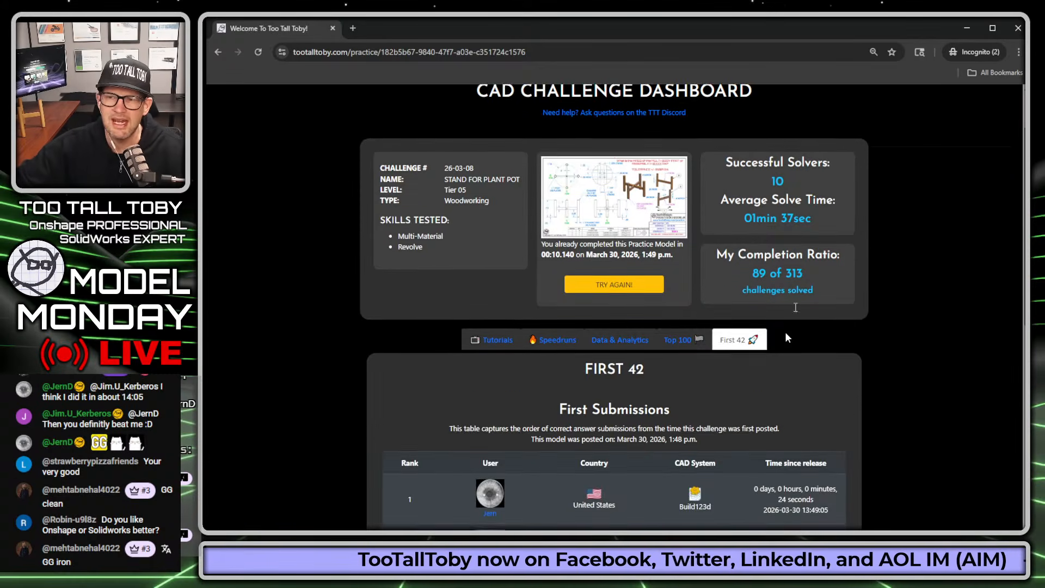
scroll(786, 336, "down", 6)
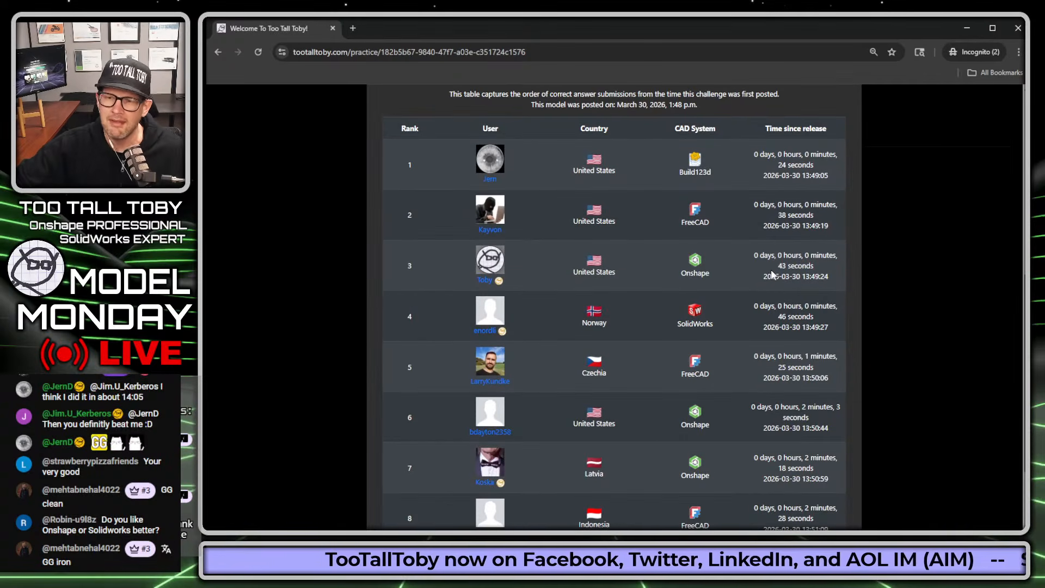
scroll(759, 270, "down", 2)
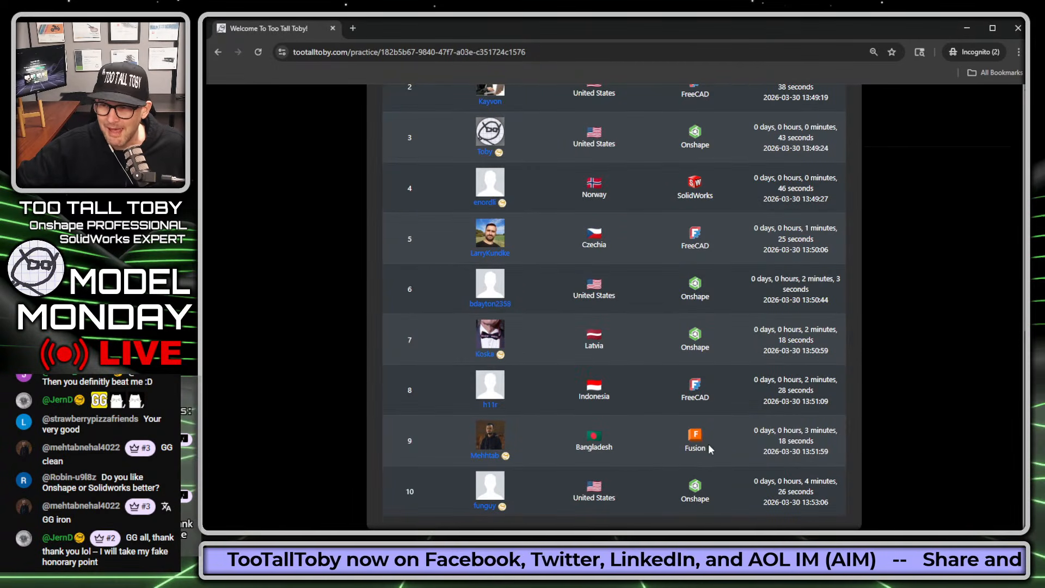
left_click_drag(754, 431, 757, 451)
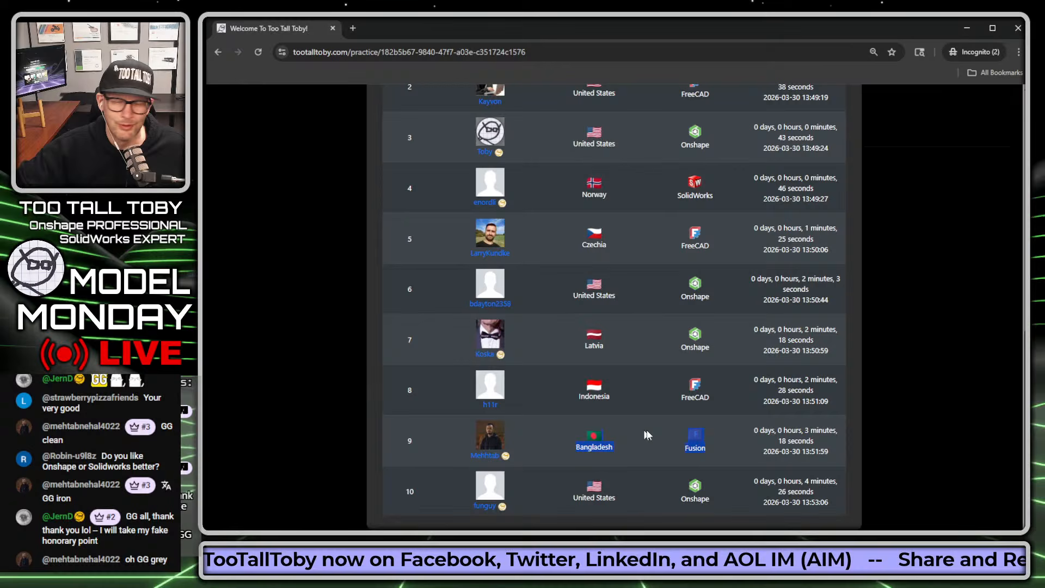
left_click(756, 452)
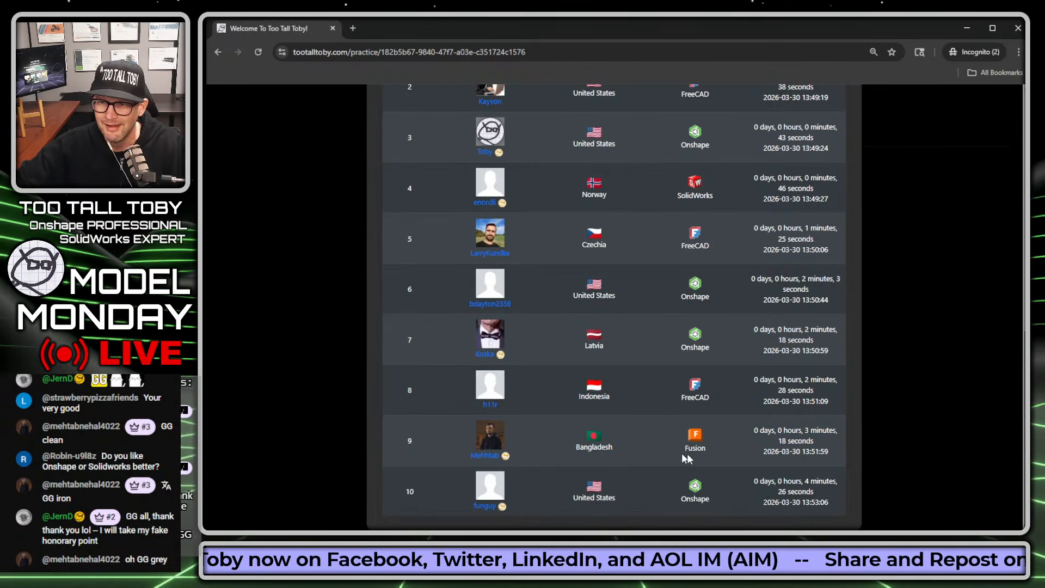
scroll(770, 427, "up", 3)
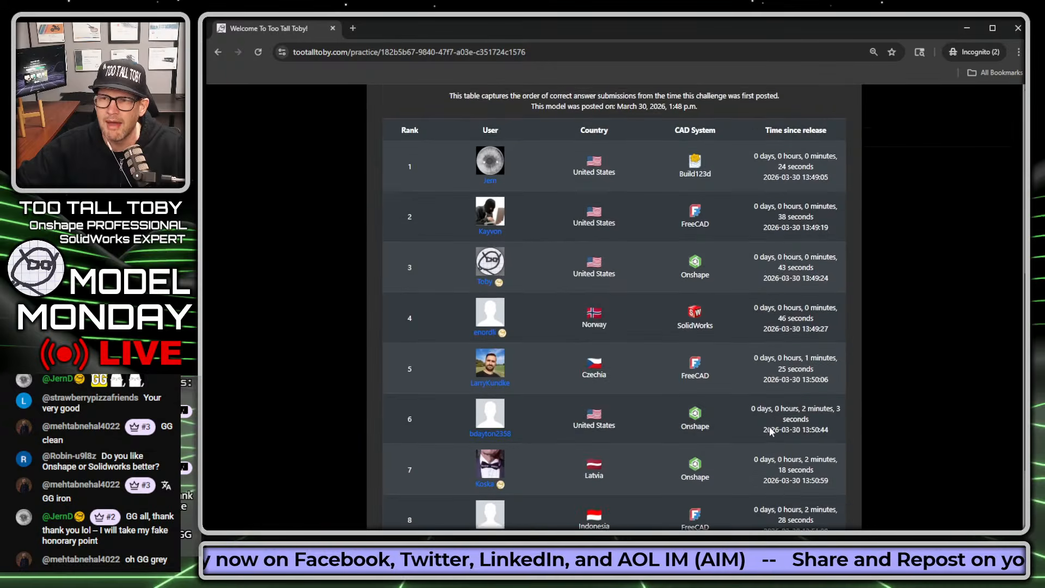
scroll(769, 427, "up", 1)
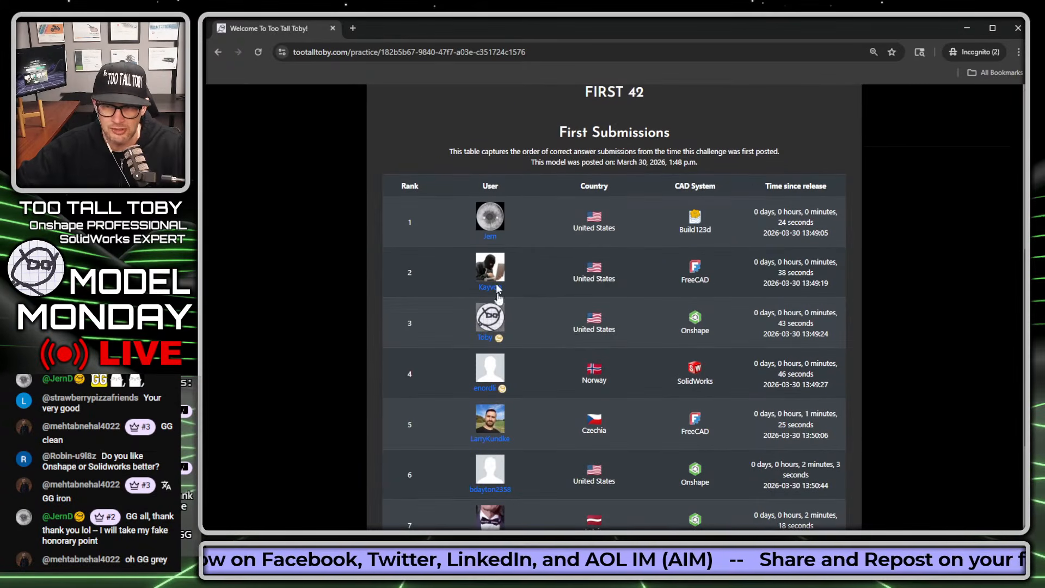
scroll(501, 289, "down", 3)
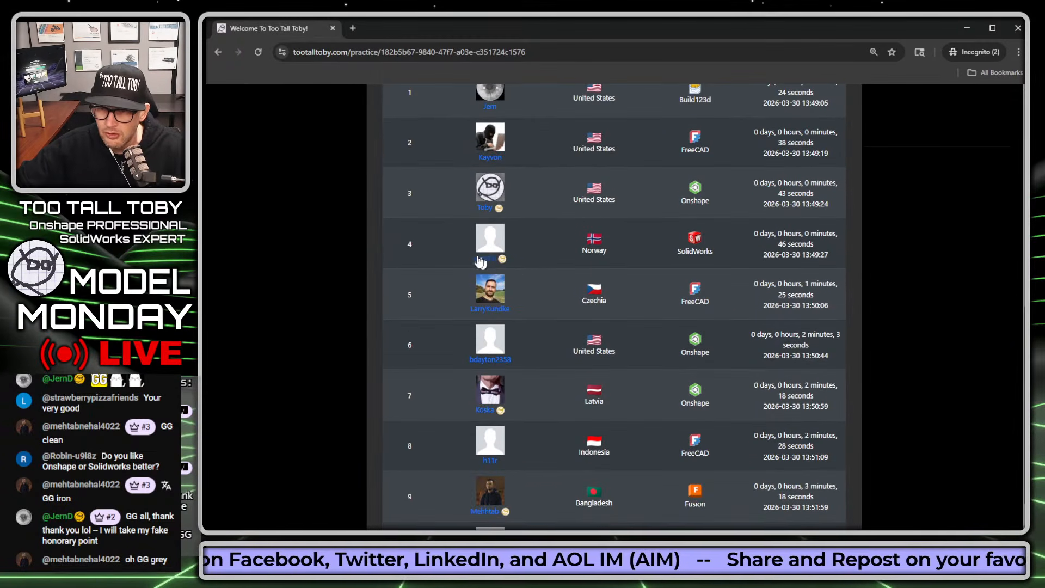
scroll(523, 279, "down", 1)
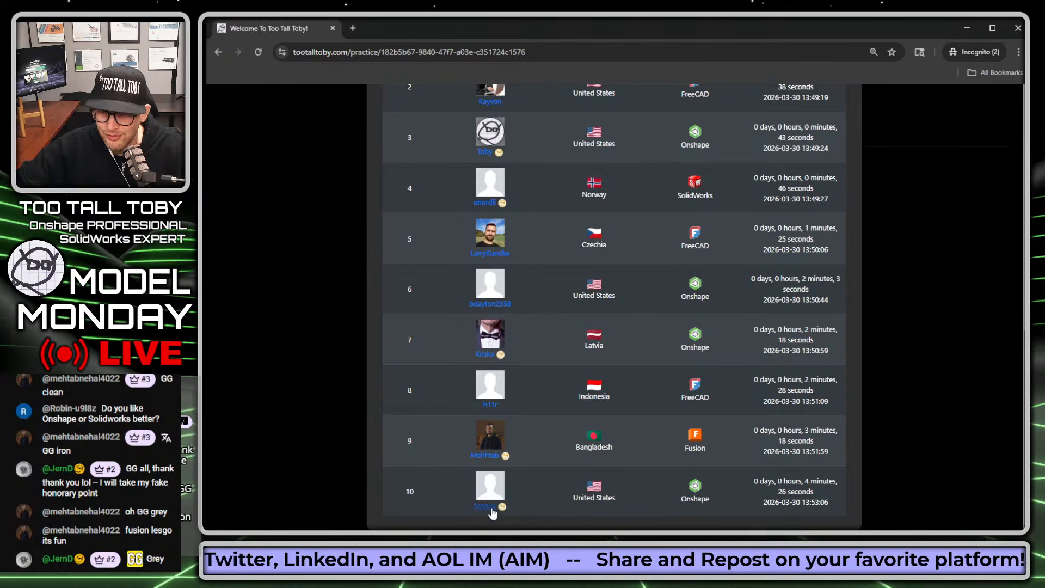
scroll(687, 308, "up", 5)
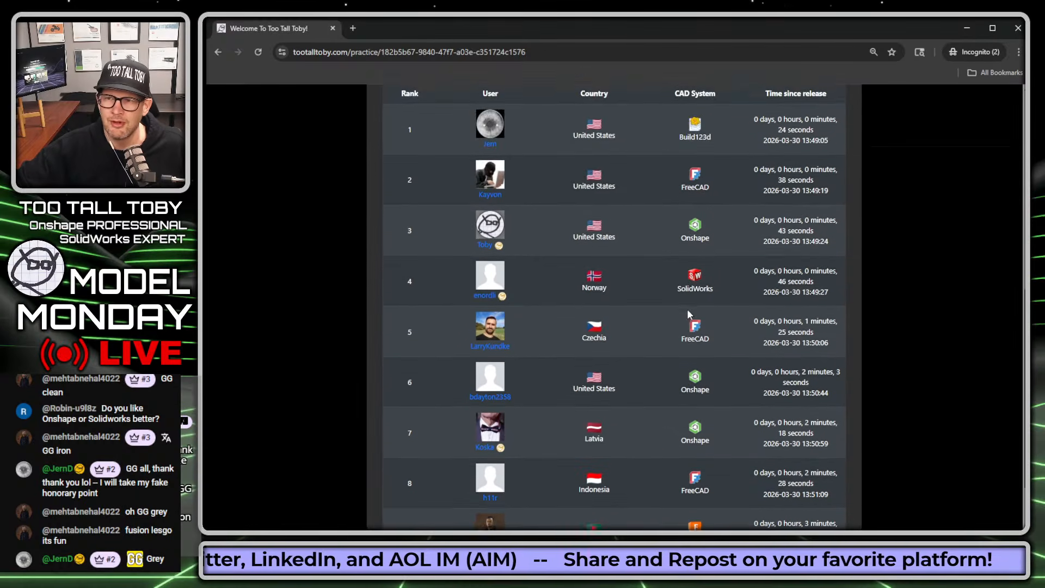
scroll(650, 220, "up", 4)
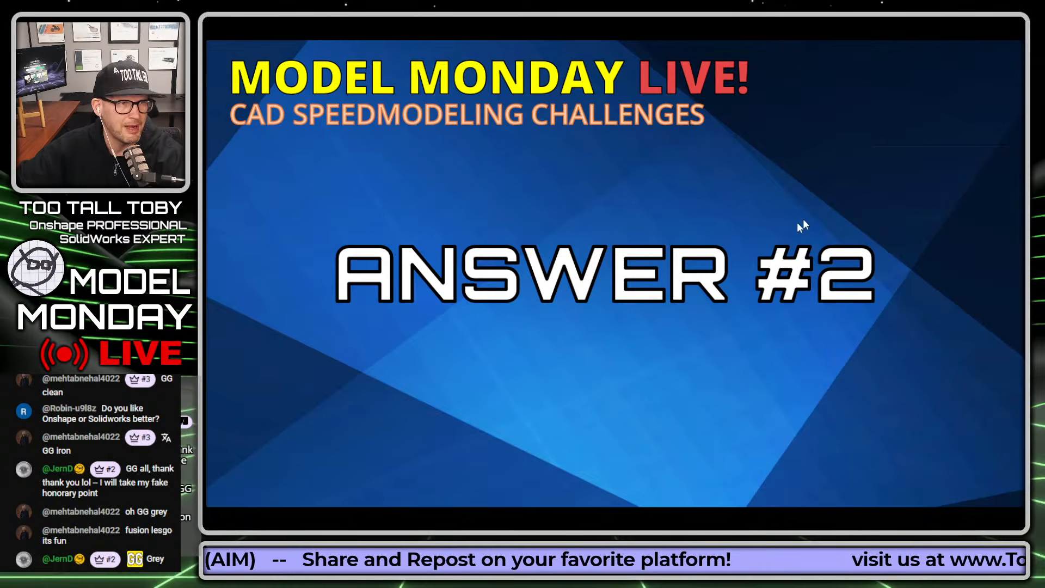
left_click(796, 236)
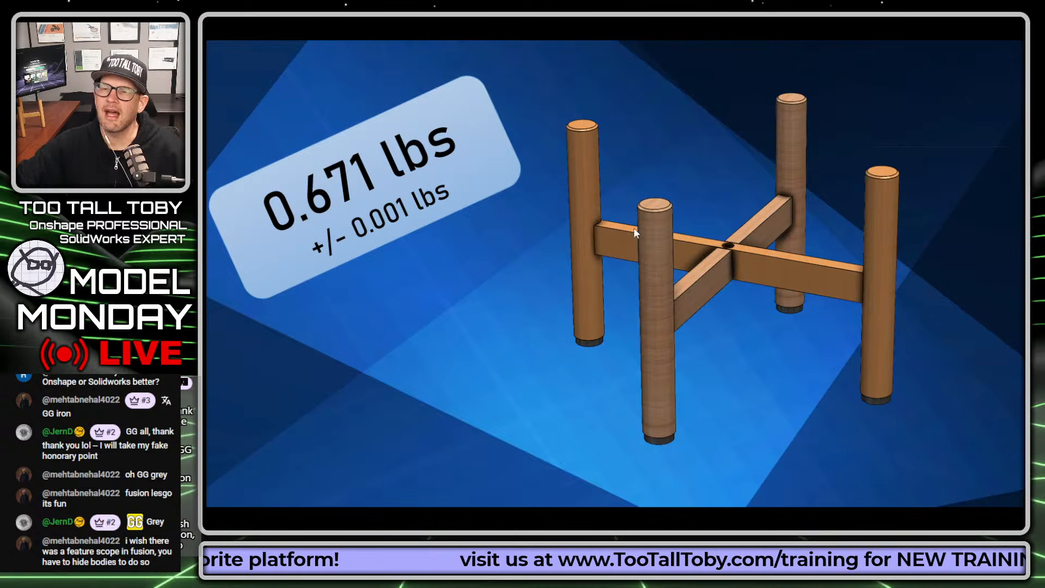
left_click(633, 211)
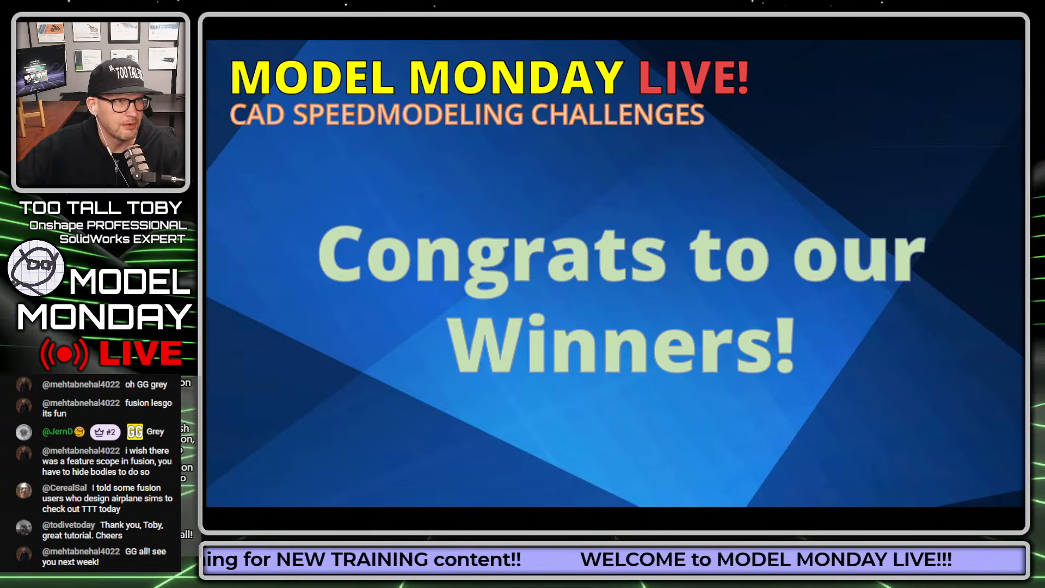
Step: Switch back to the TooTallToby website and open the Tournaments page at the FAQ about joining the next tournament
key("alt+Tab")
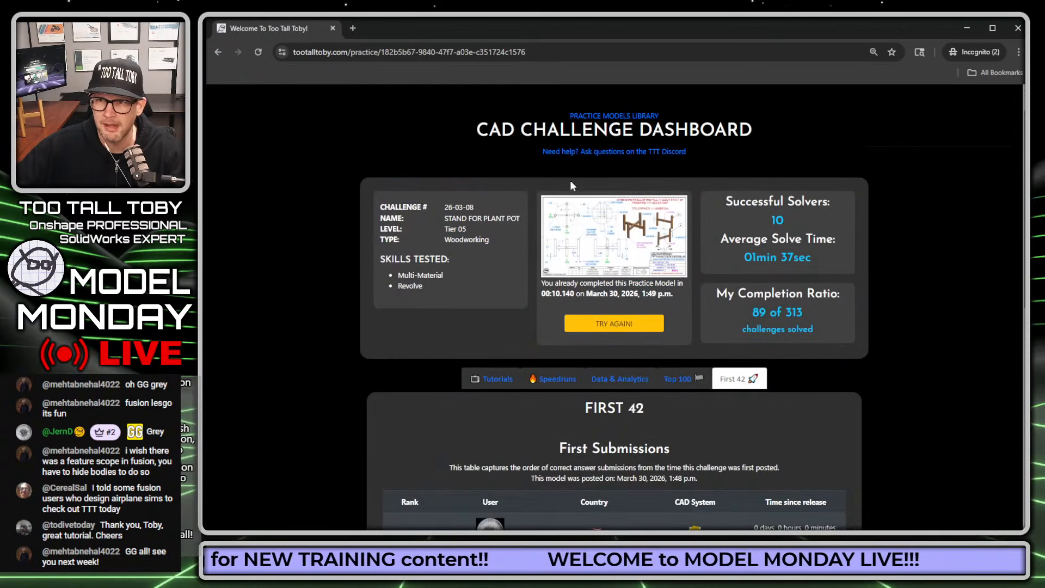
scroll(570, 180, "up", 1)
left_click(399, 106)
left_click(417, 123)
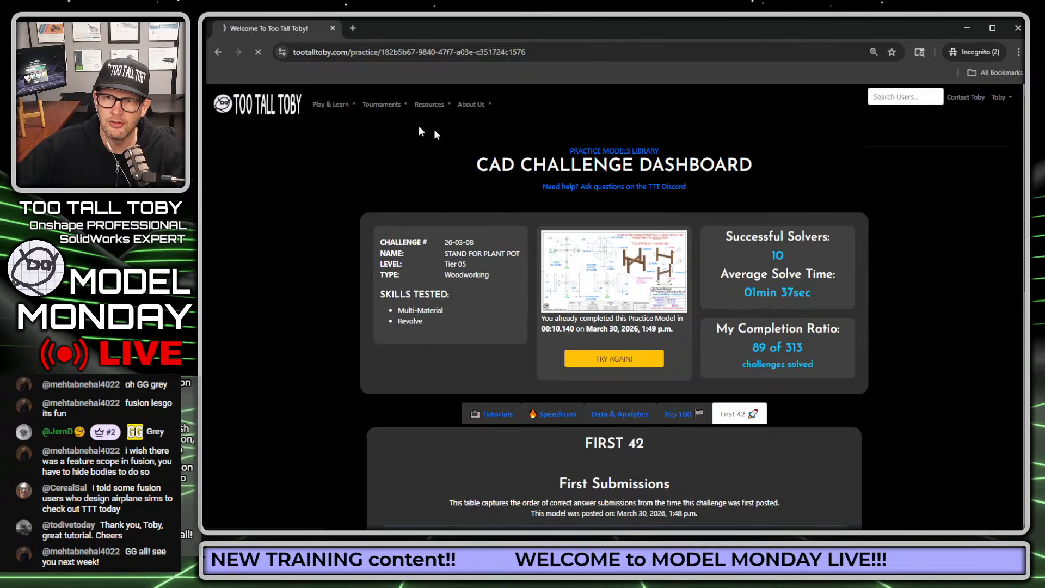
scroll(620, 252, "down", 6)
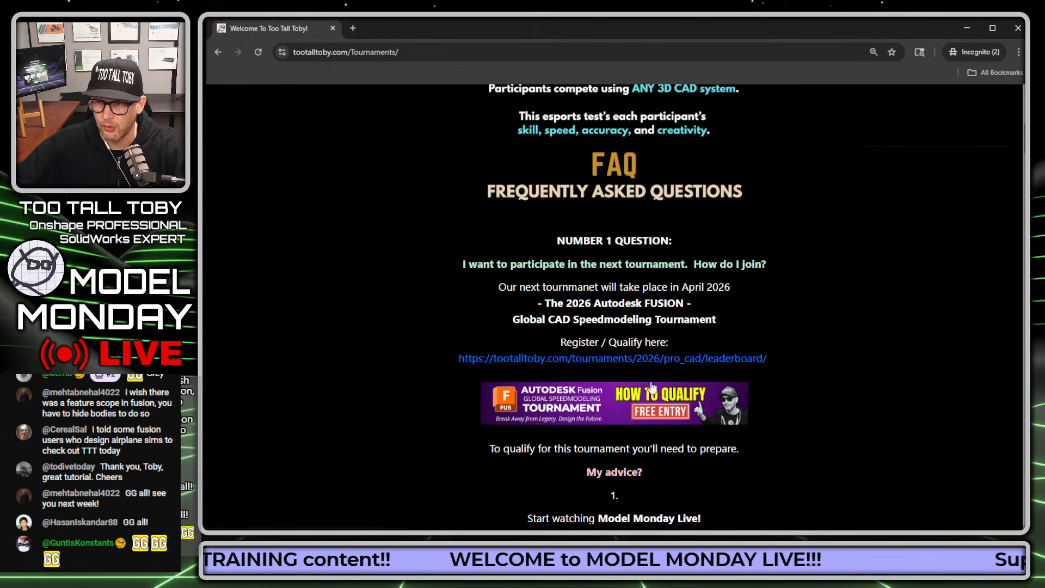
Step: Point out the tournament's Register / Qualify link in the FAQ and open the 2026 PRO CAD Tournament leaderboard
key("ctrl+1")
left_click_drag(774, 322, 934, 144, "ctrl+shift")
key("Escape")
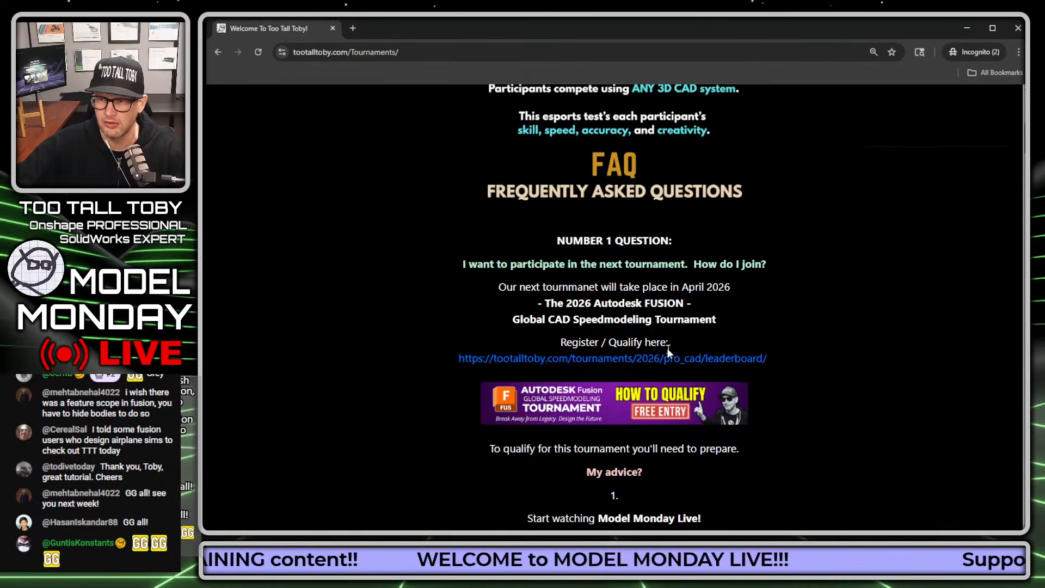
left_click(665, 361)
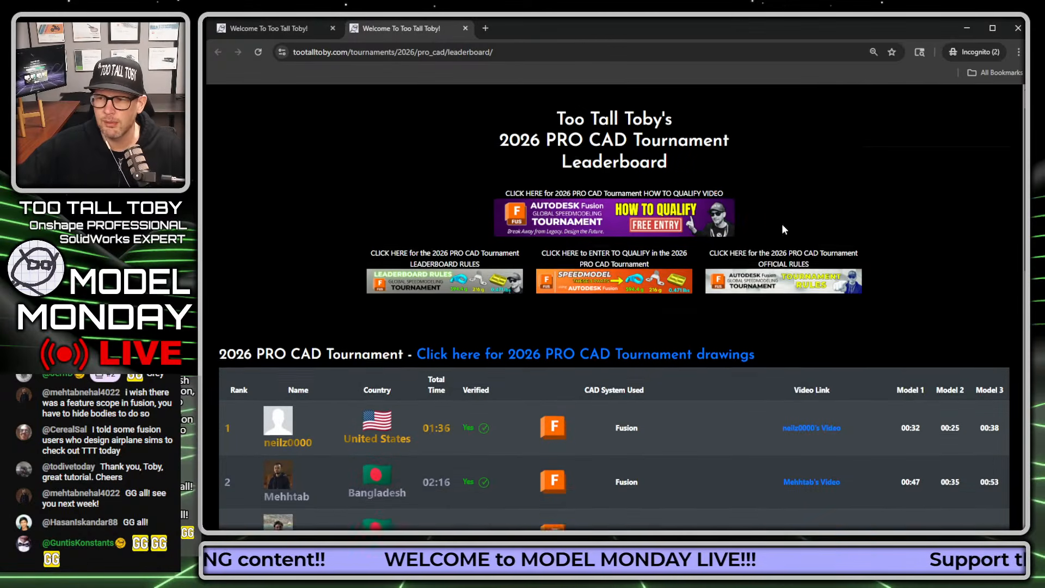
Step: Examine the 2026 PRO CAD Tournament leaderboard, highlighting the total times of the first- and second-place entries
scroll(784, 229, "down", 2)
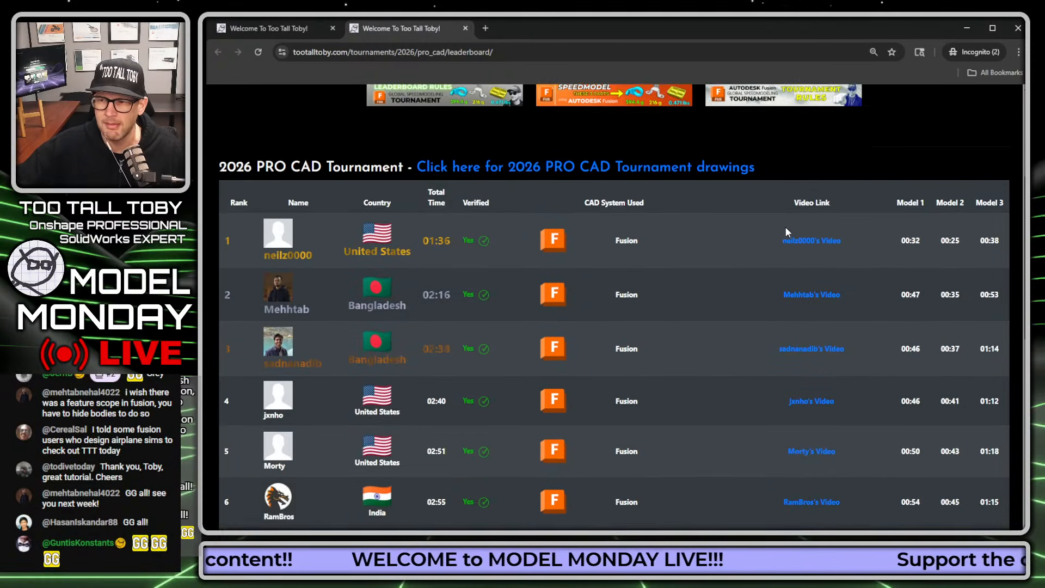
scroll(786, 231, "down", 6)
scroll(786, 231, "down", 3)
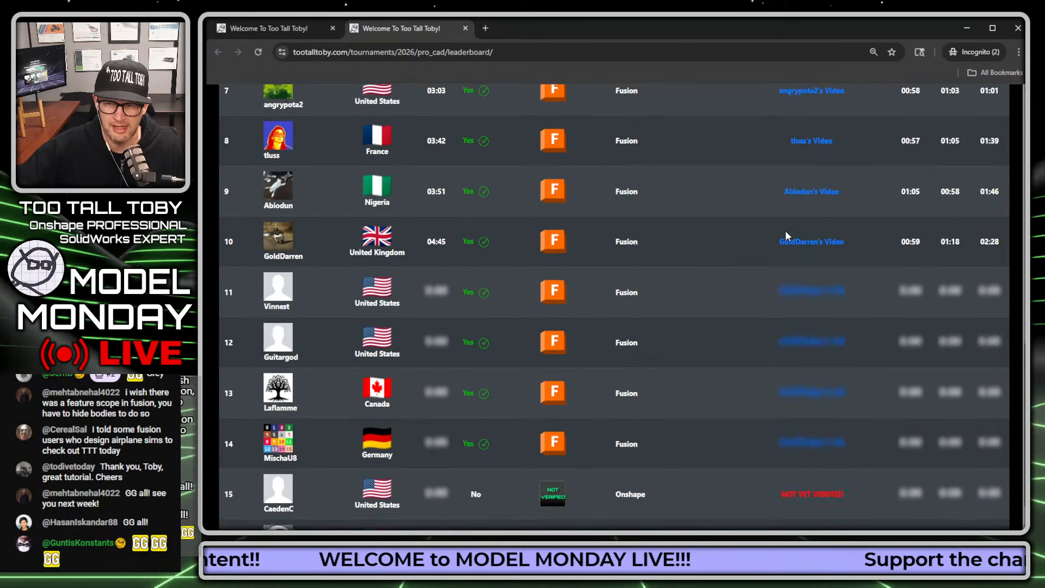
scroll(816, 270, "up", 5)
scroll(830, 270, "up", 6)
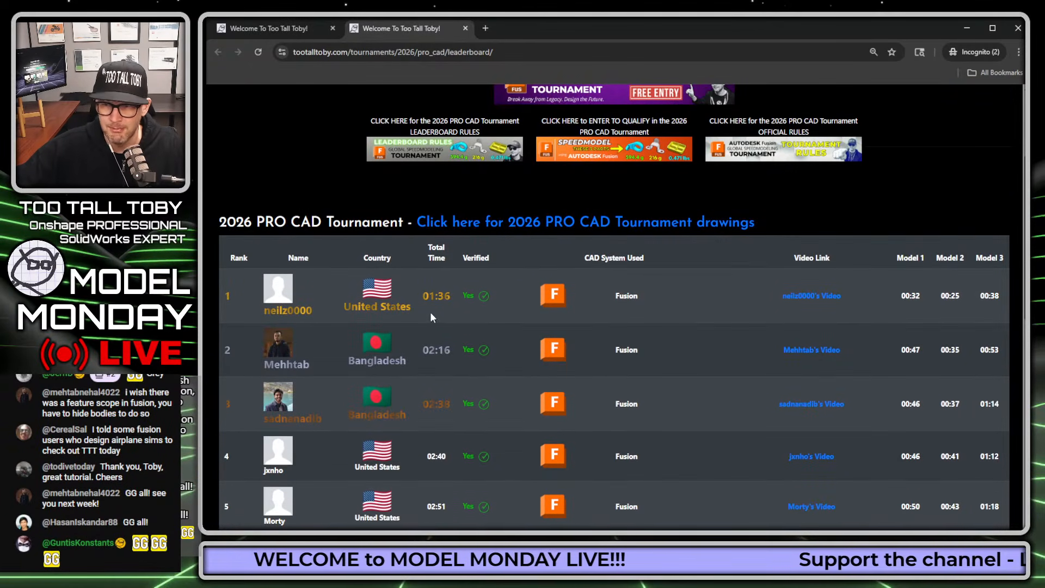
left_click_drag(423, 295, 453, 297)
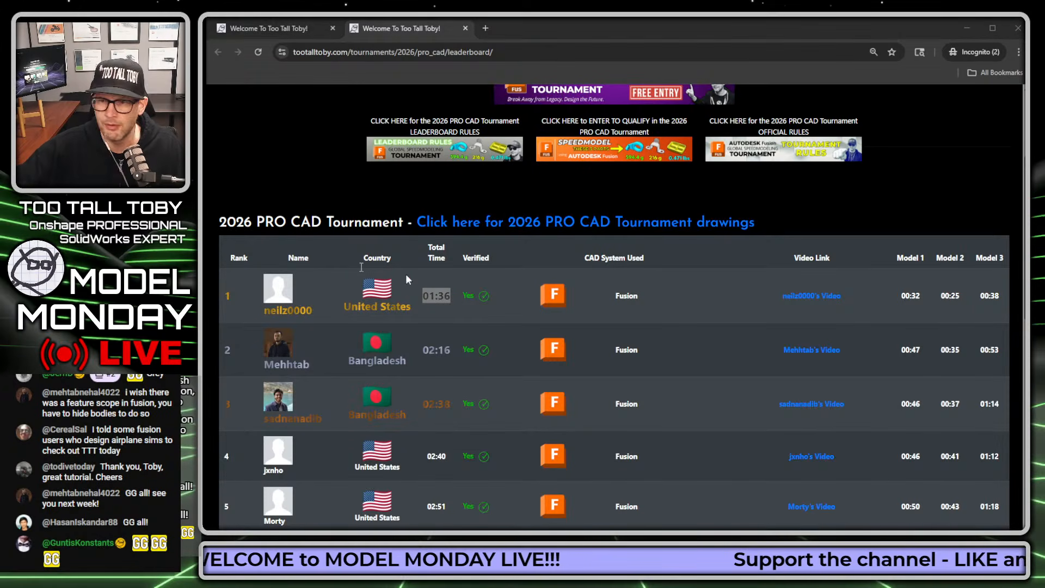
left_click(432, 351)
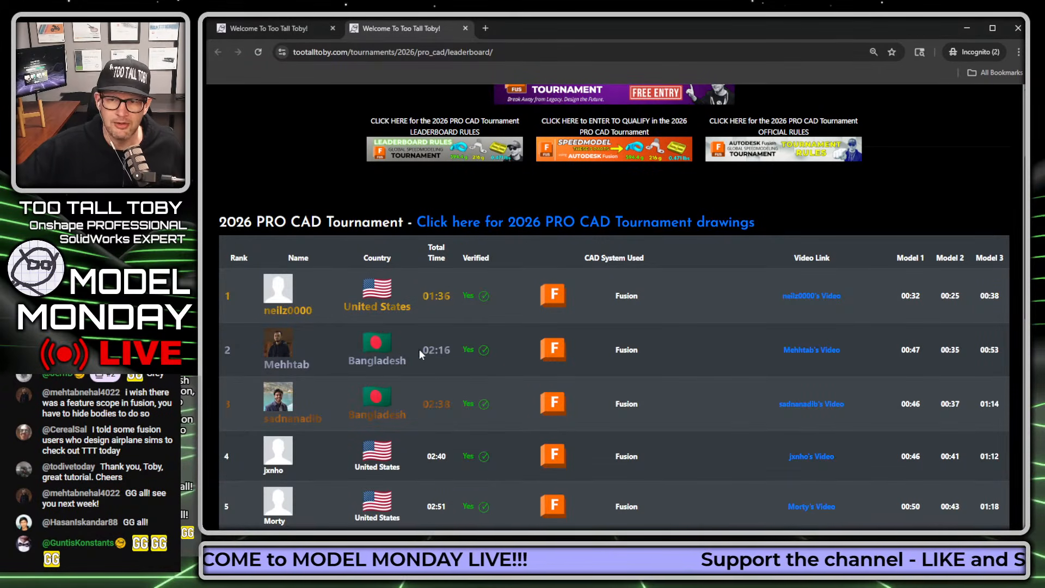
left_click_drag(420, 350, 452, 352)
left_click(583, 374)
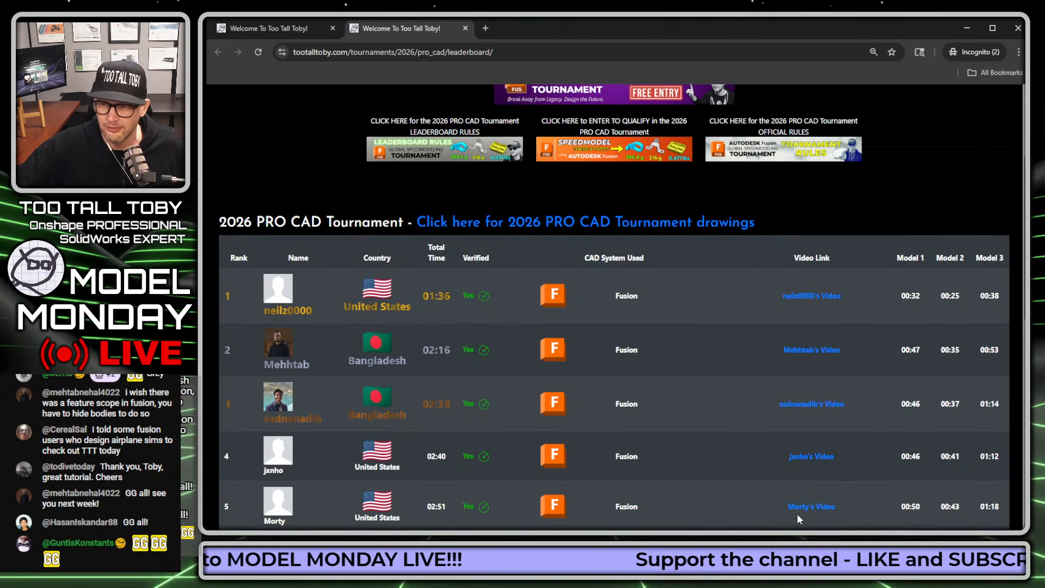
scroll(799, 468, "down", 4)
scroll(799, 466, "down", 2)
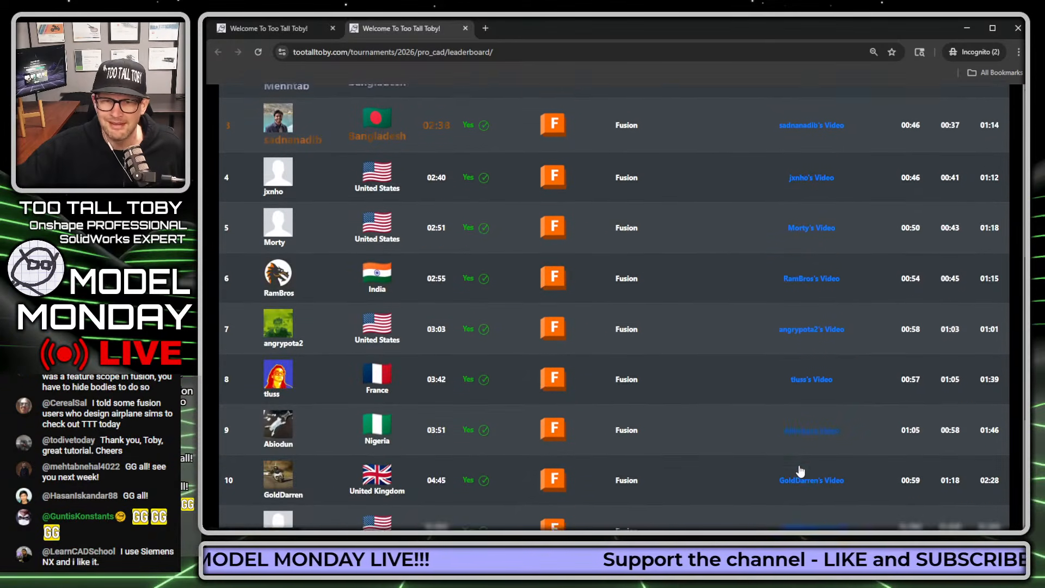